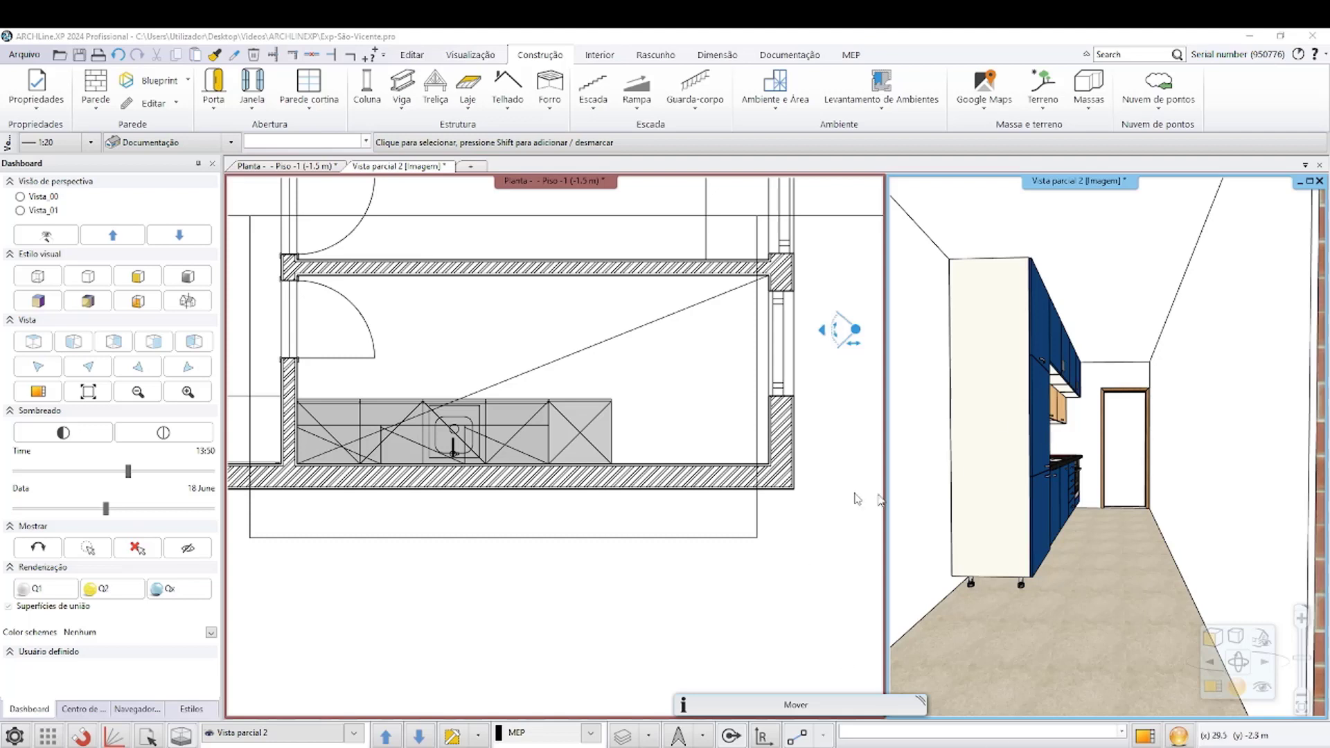
# Step: Select the 4.5 m top kitchen wall on Piso -1 and open its wall properties
pyautogui.click(653, 337)
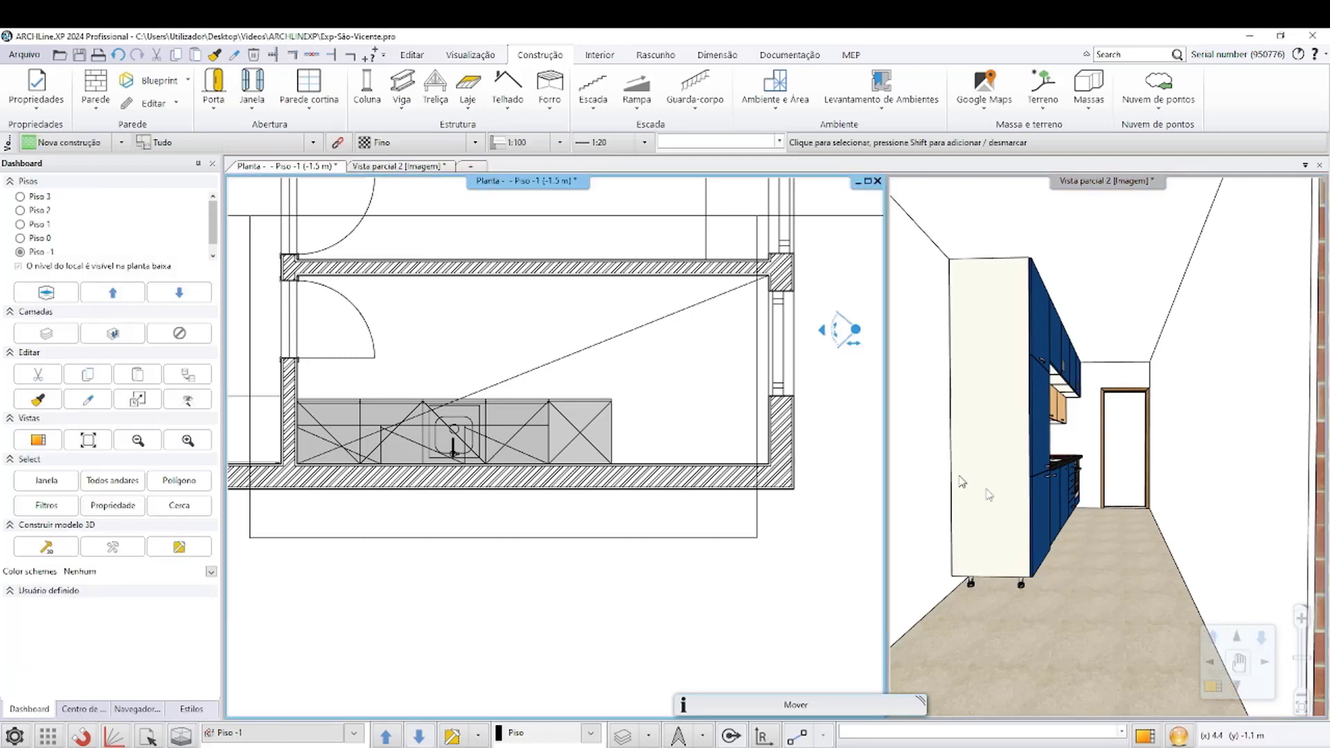
pyautogui.click(674, 381)
pyautogui.press('Escape')
pyautogui.click(583, 275)
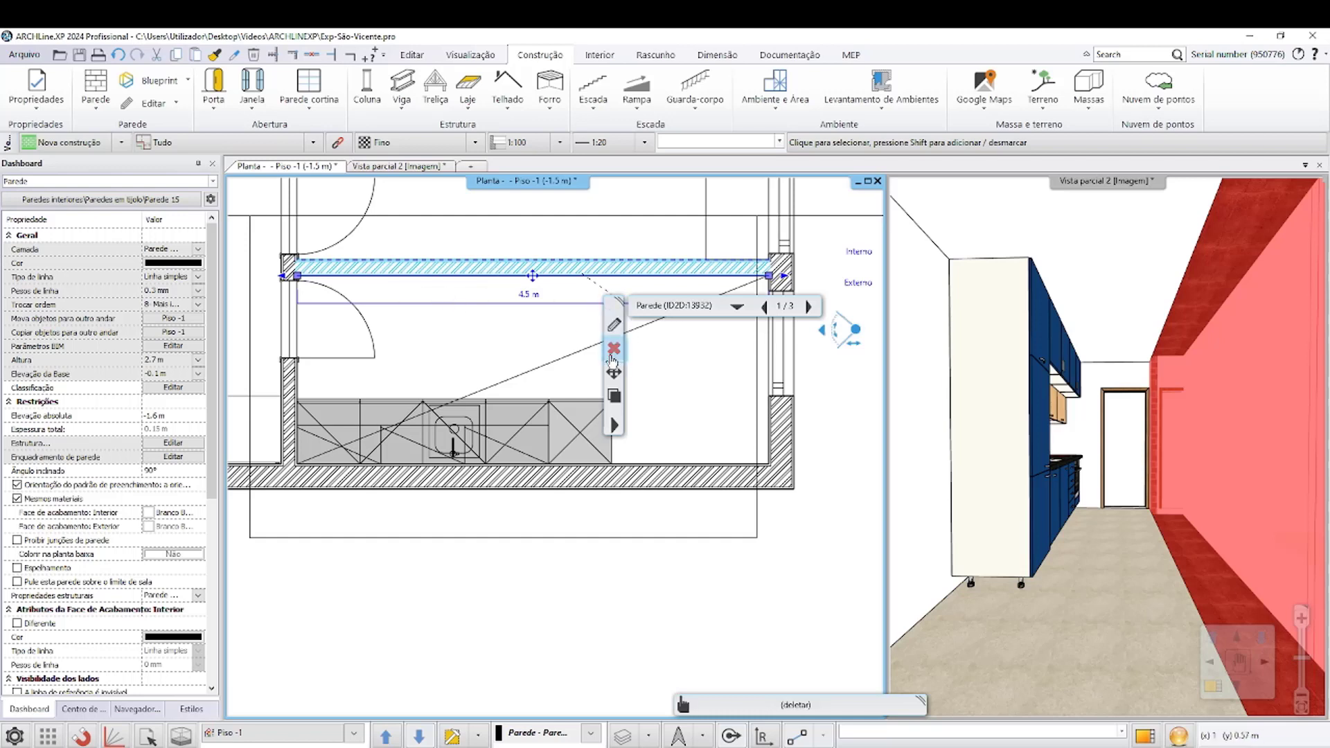
pyautogui.click(614, 324)
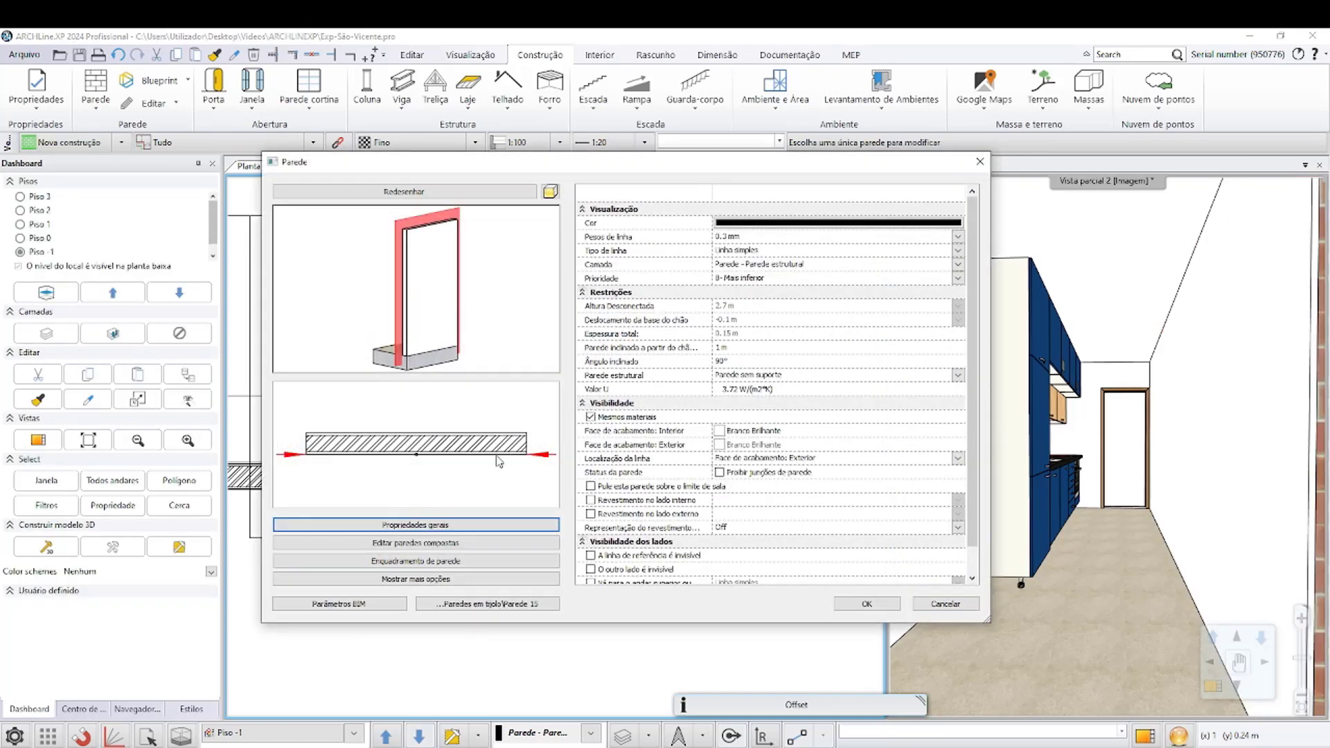
# Step: Open the wall's composite layer editor and select its third layer
pyautogui.click(425, 544)
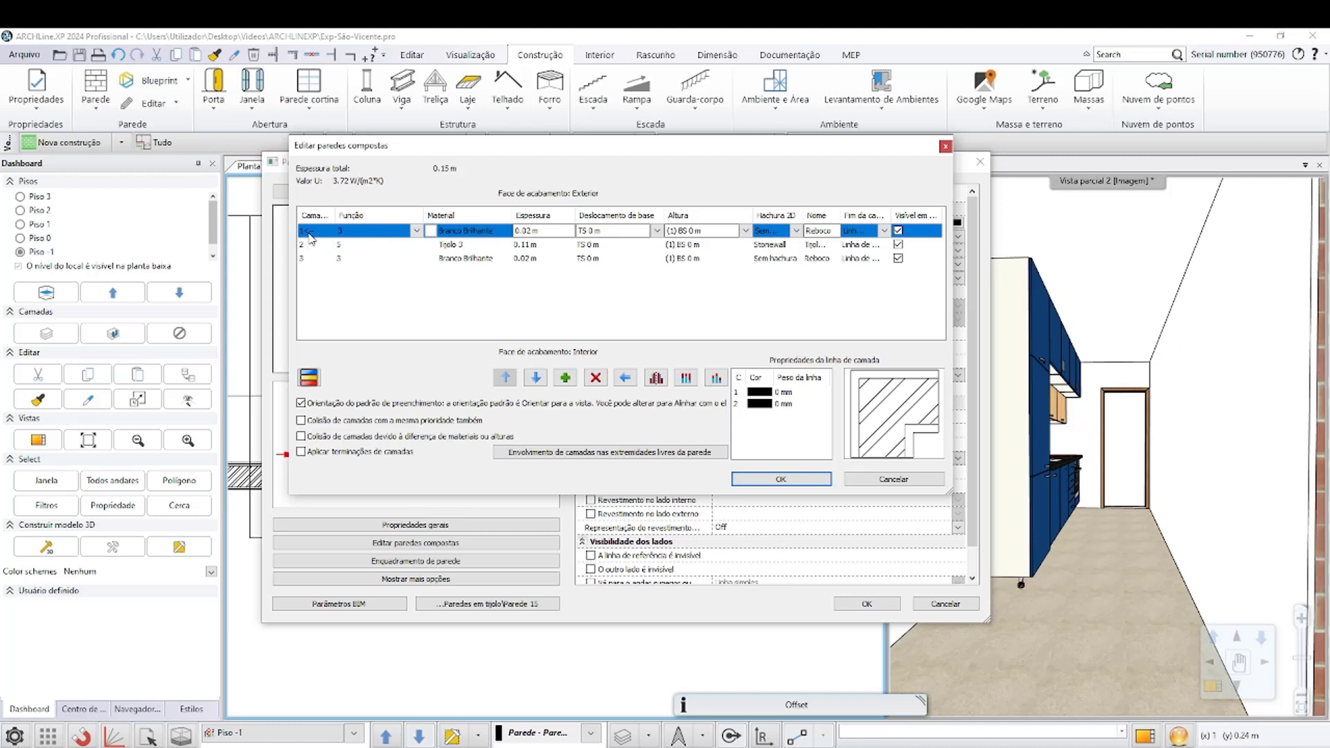
pyautogui.click(466, 245)
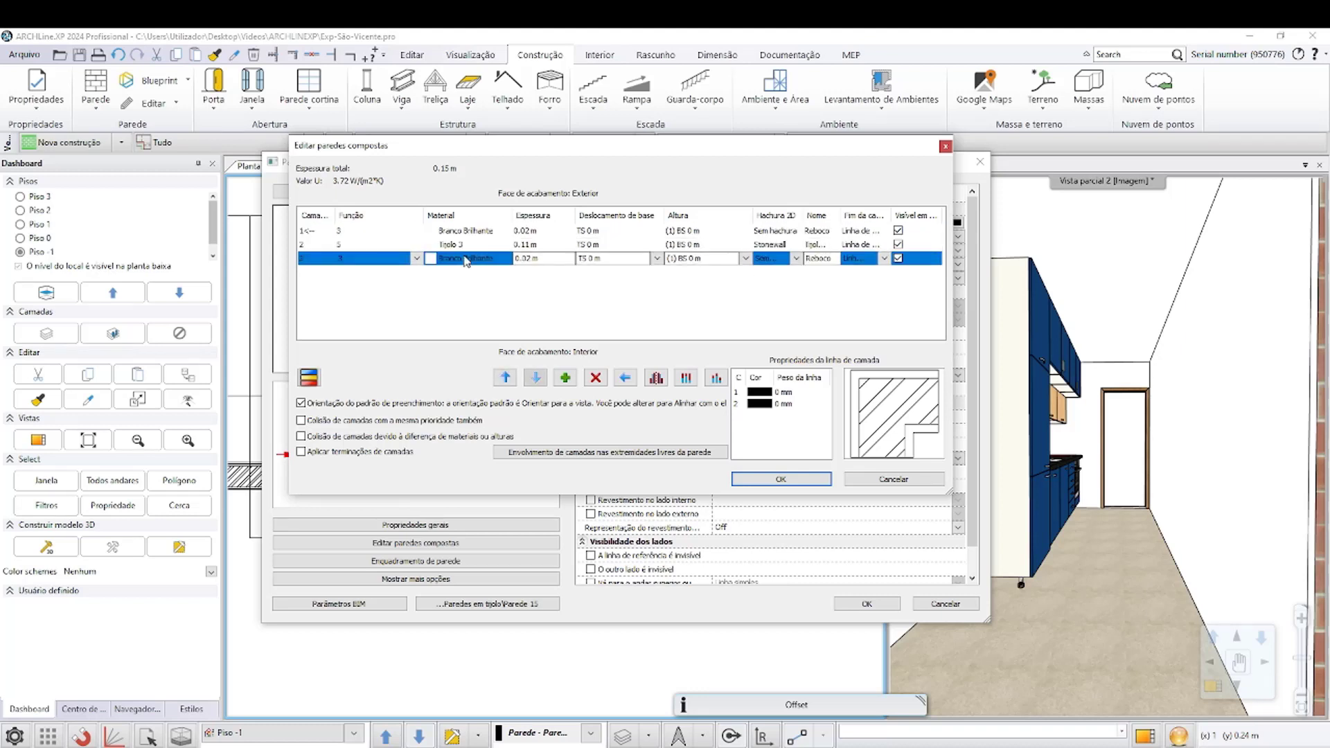
pyautogui.click(467, 246)
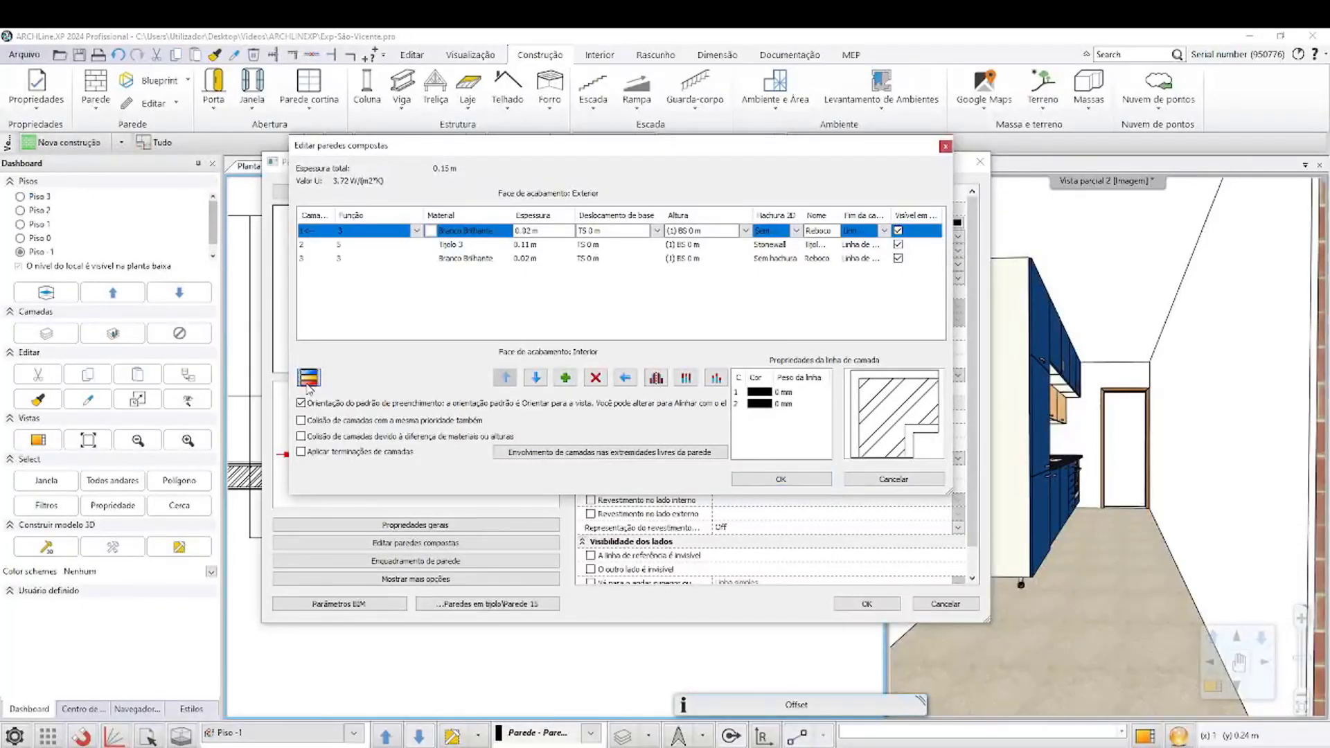
# Step: Insert a first horizontal slice starting at 0 m with a height of 1.1
pyautogui.click(309, 379)
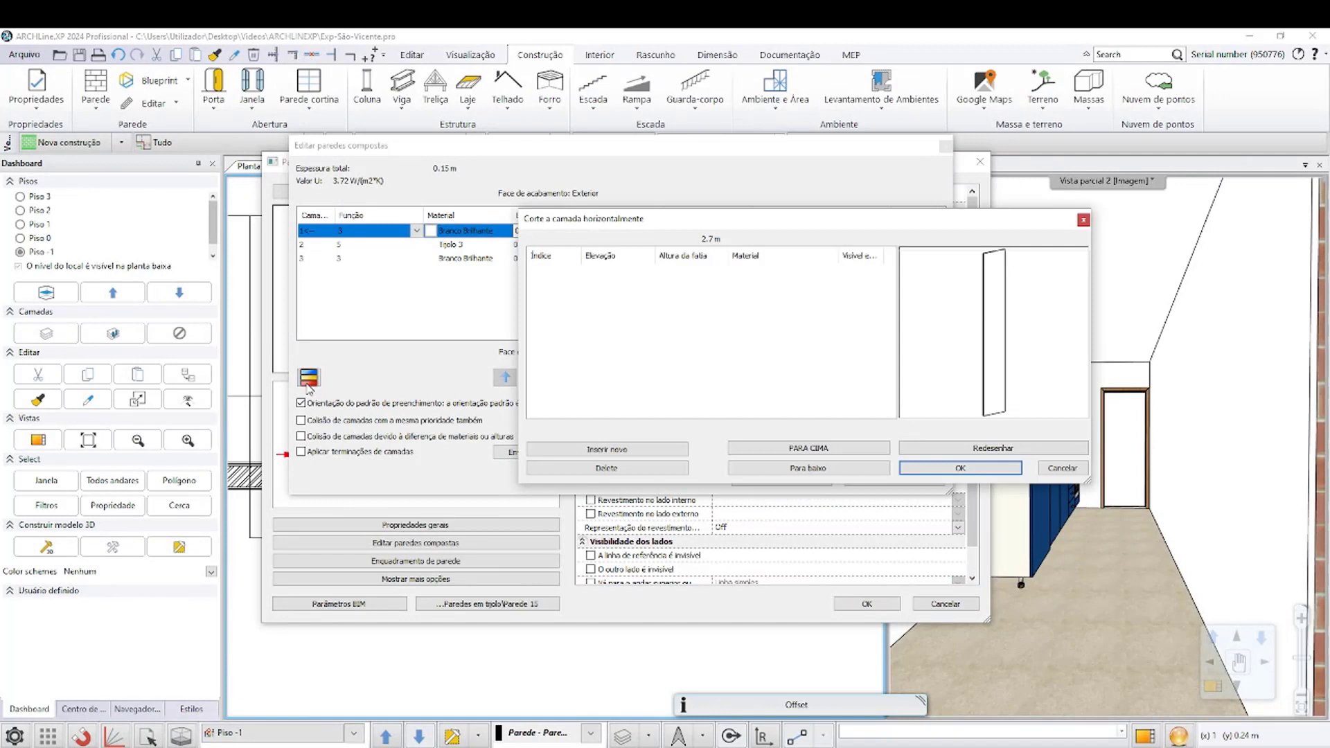
pyautogui.moveTo(1010, 352)
pyautogui.mouseDown()
pyautogui.moveTo(902, 345)
pyautogui.moveTo(990, 390)
pyautogui.moveTo(942, 357)
pyautogui.mouseUp()
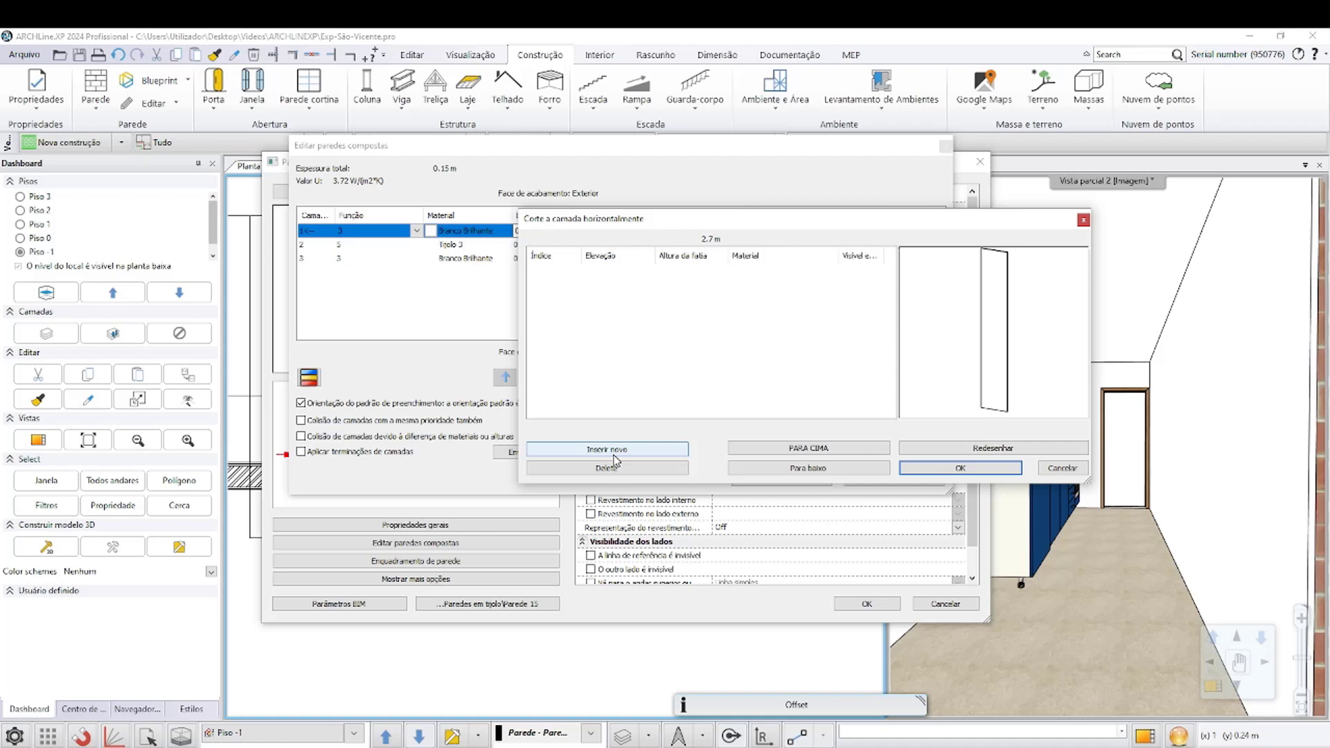
pyautogui.click(620, 451)
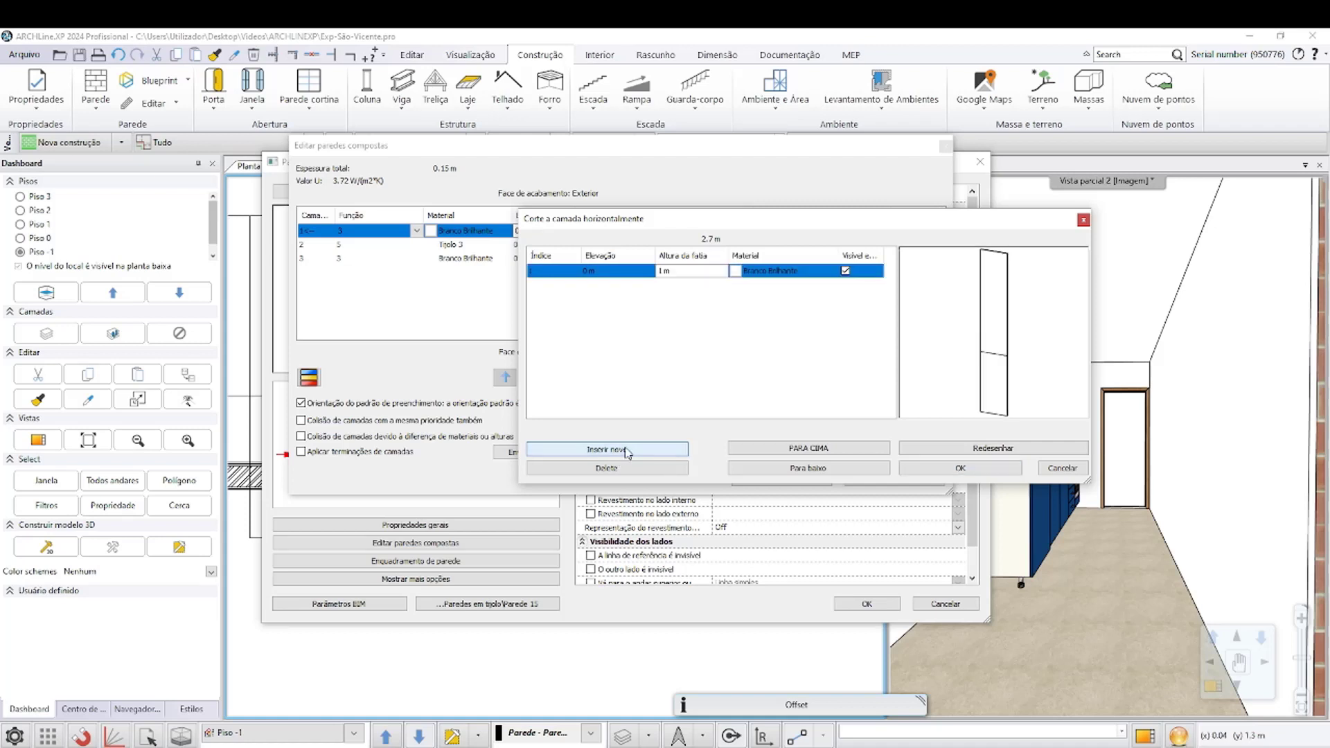
pyautogui.click(560, 282)
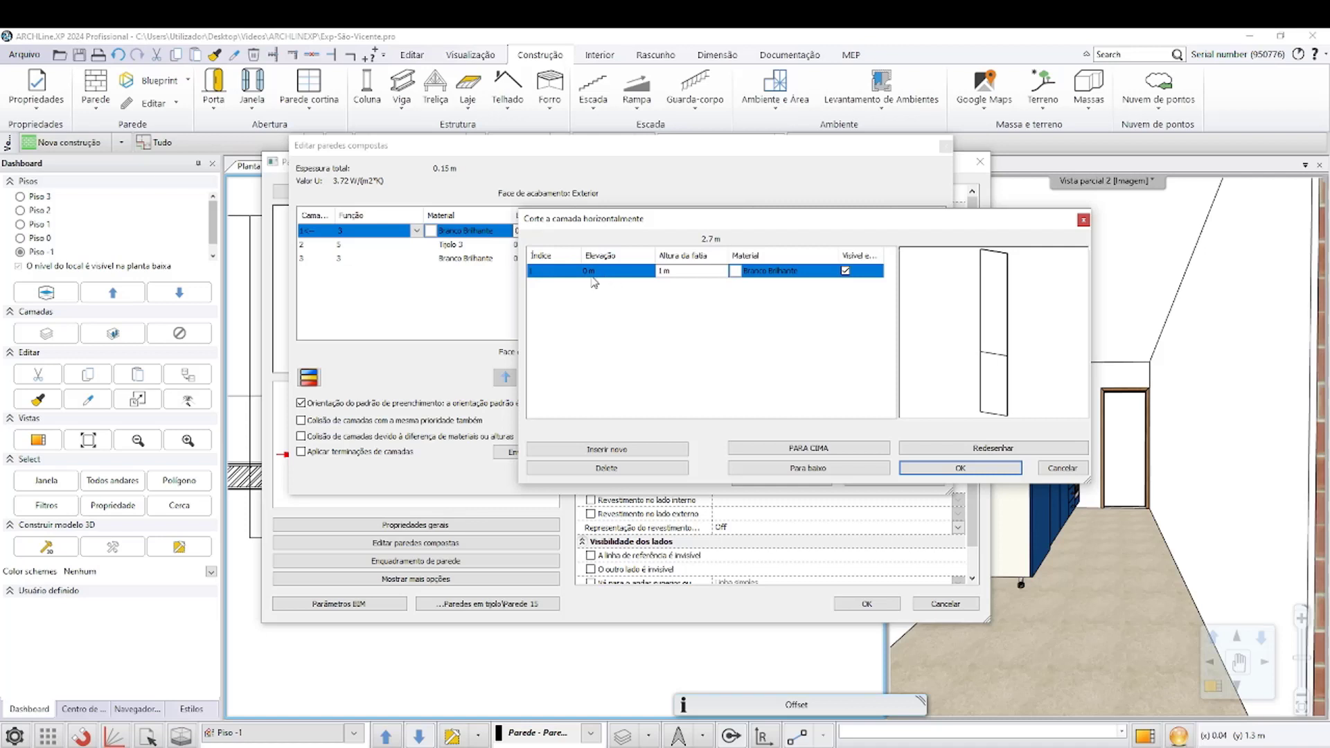
pyautogui.click(679, 275)
pyautogui.write('1.1')
# Step: Give the first slice the TELHA > Interior ARCHITECT_GRANIT_3 material and redraw the preview
pyautogui.click(745, 273)
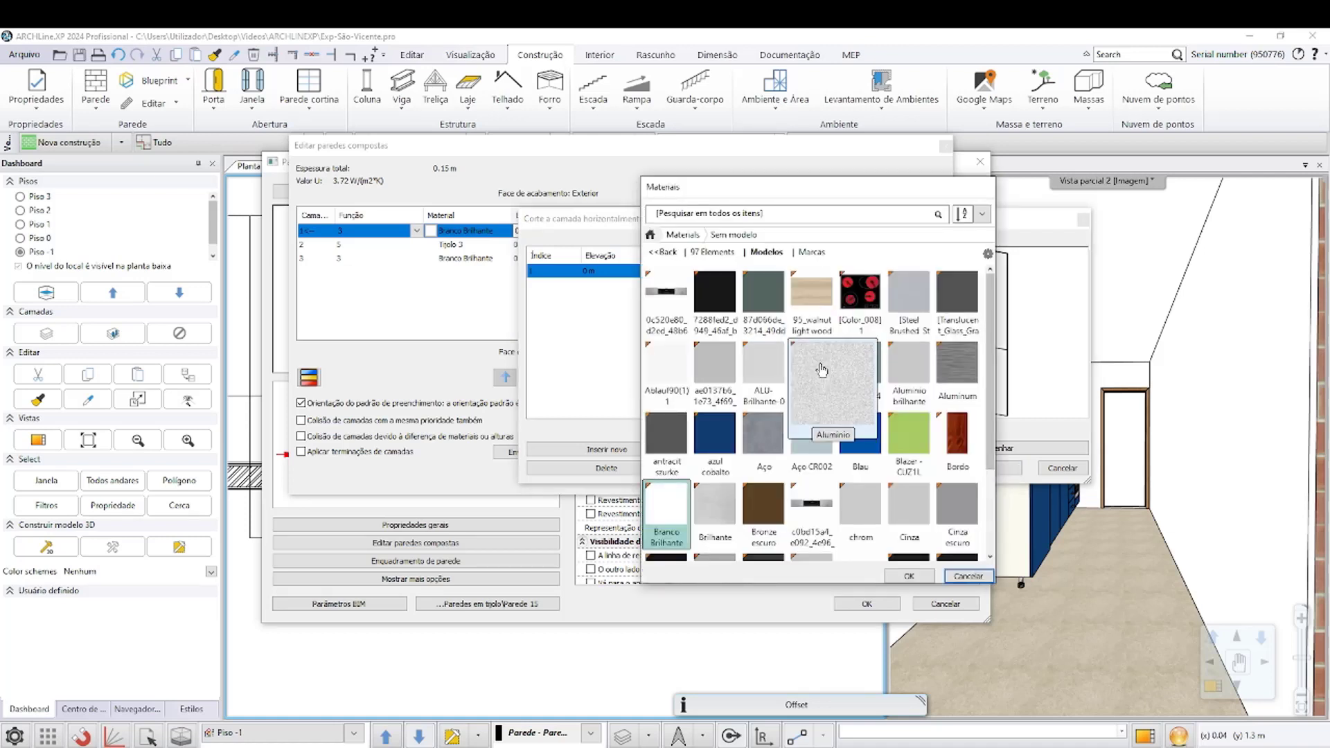
pyautogui.click(686, 237)
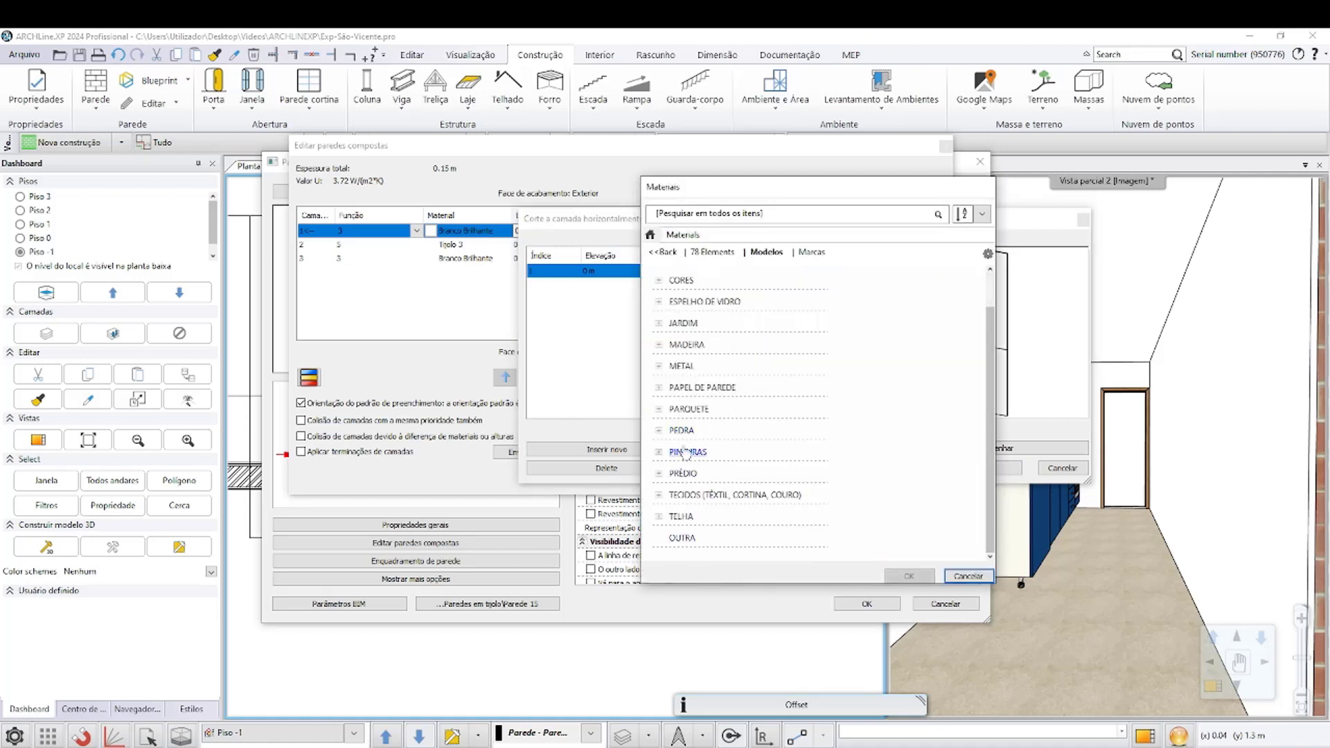
pyautogui.click(680, 517)
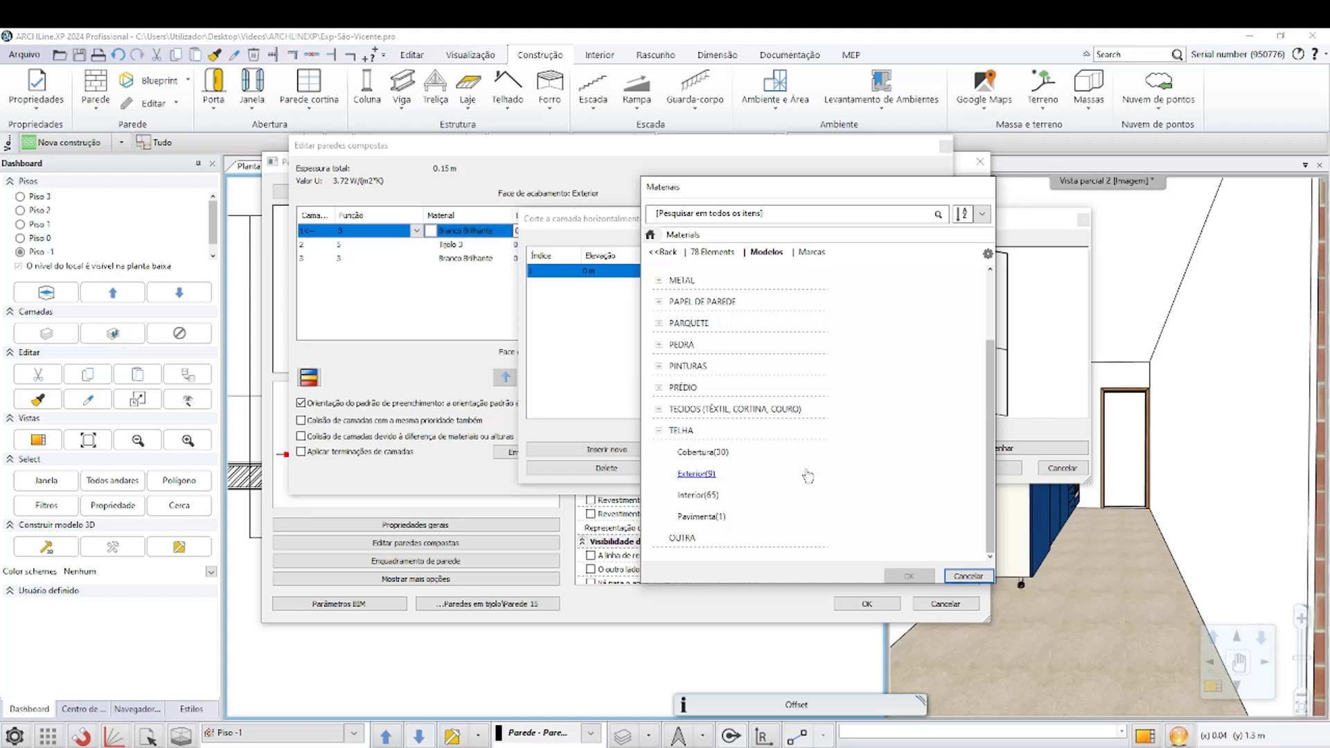
pyautogui.click(714, 495)
pyautogui.moveTo(950, 368)
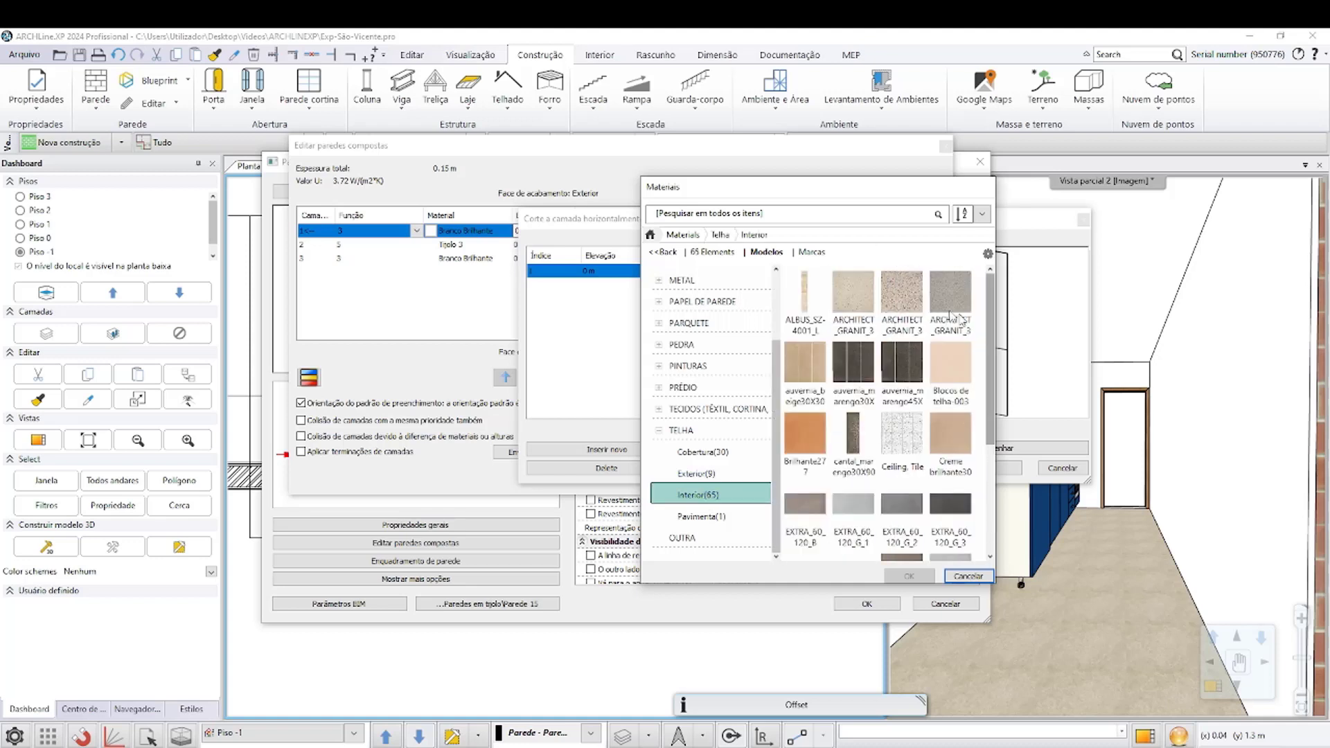
pyautogui.moveTo(853, 301)
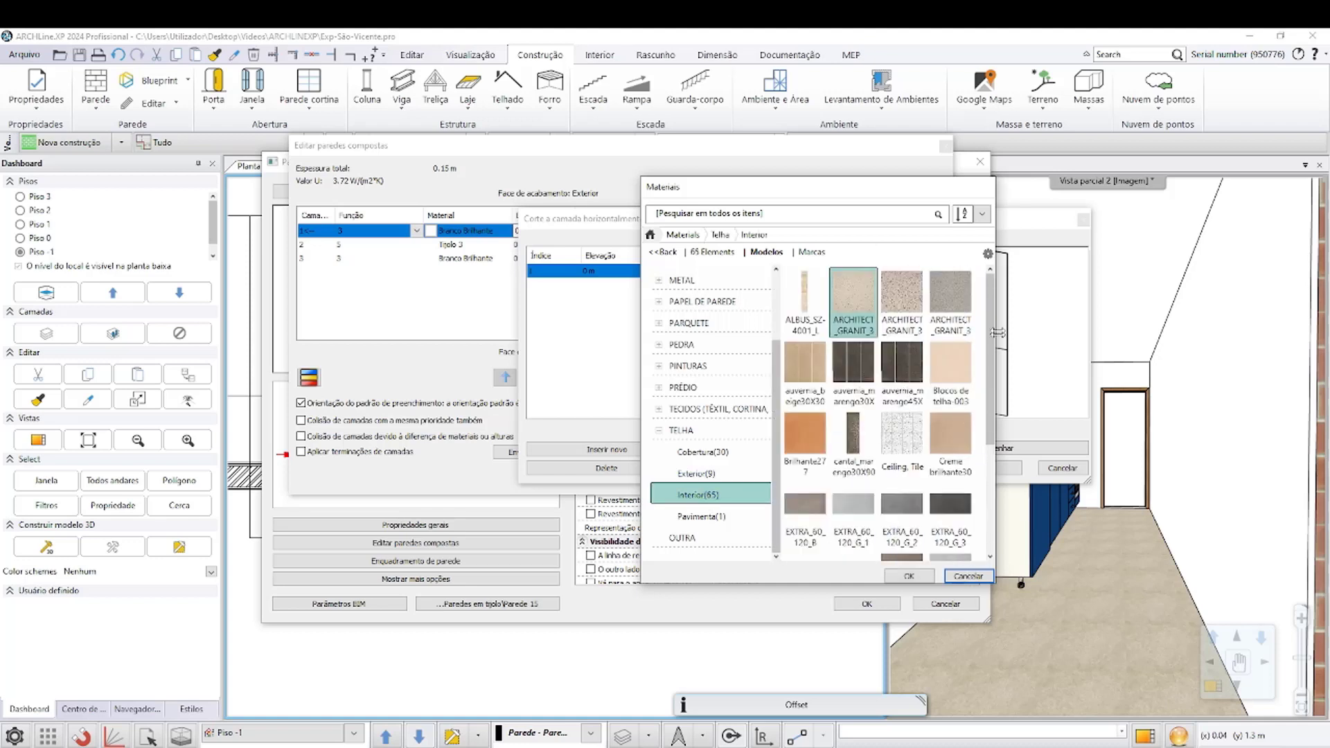
pyautogui.click(950, 298)
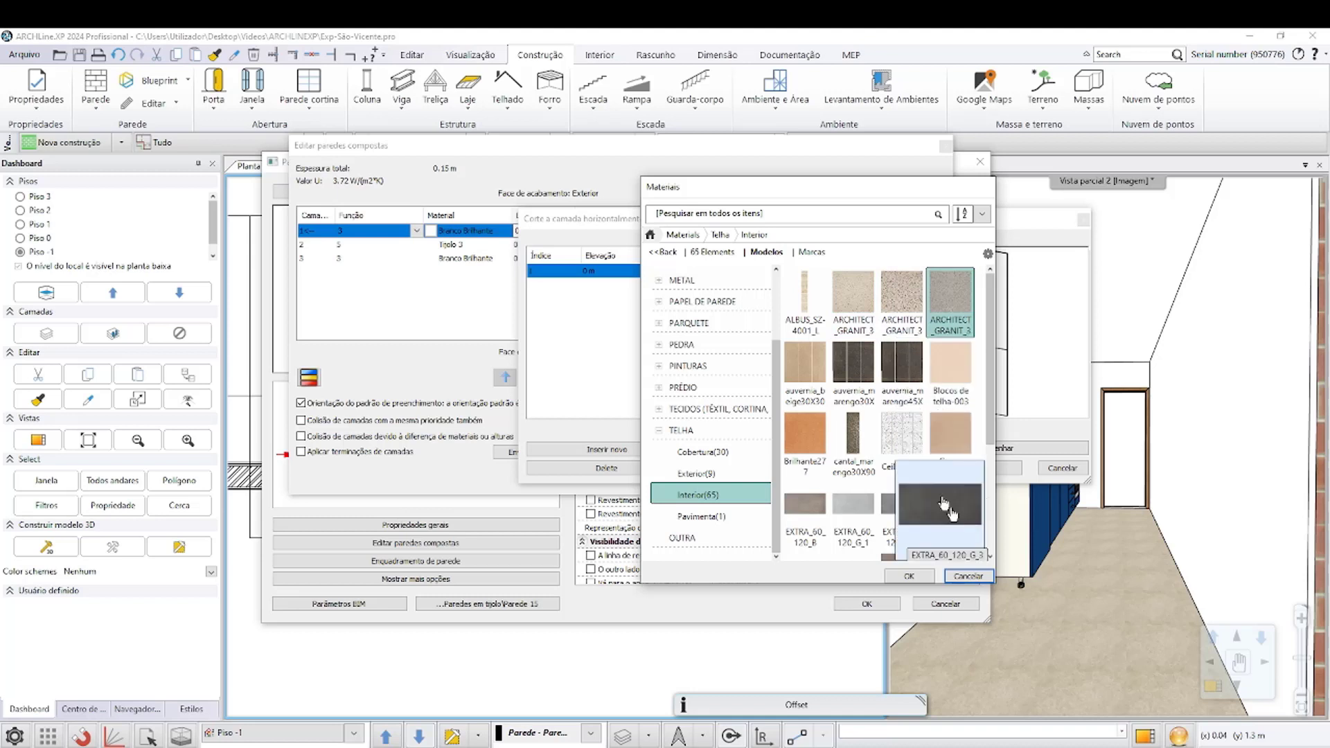
pyautogui.click(906, 576)
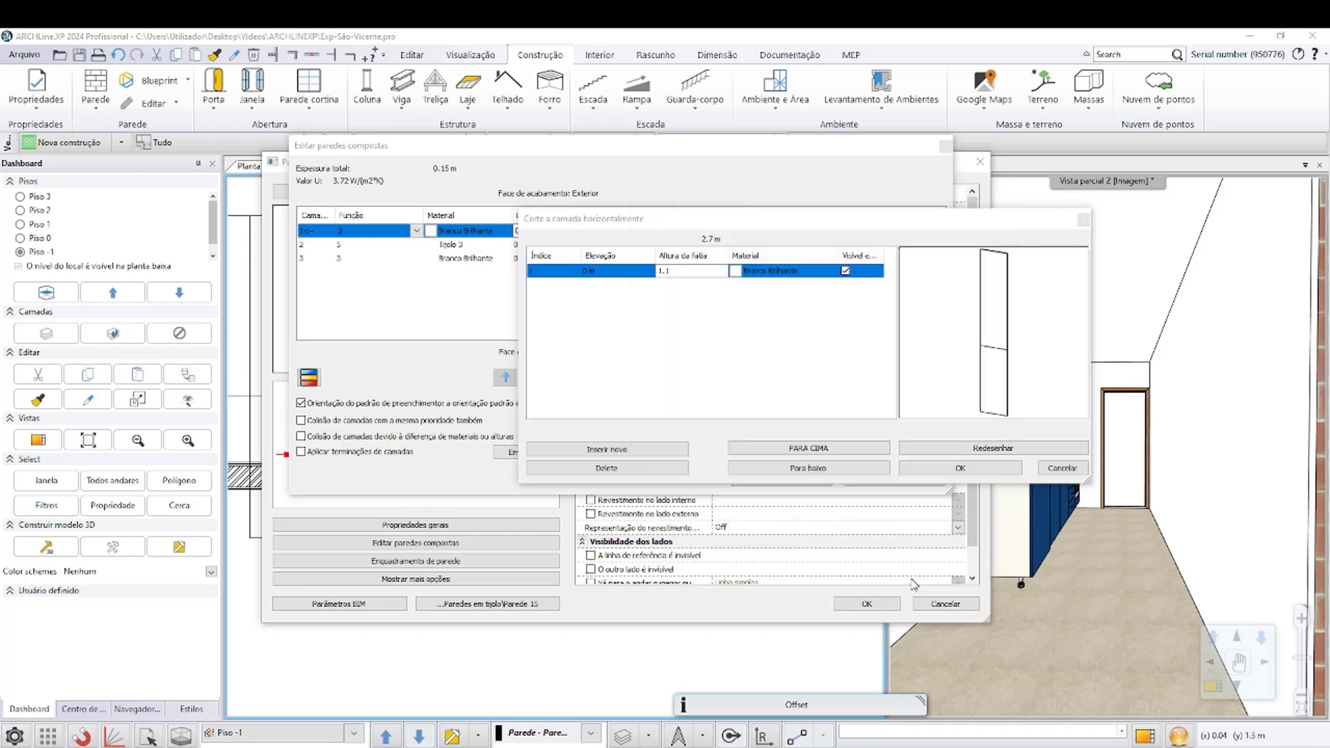
pyautogui.click(977, 449)
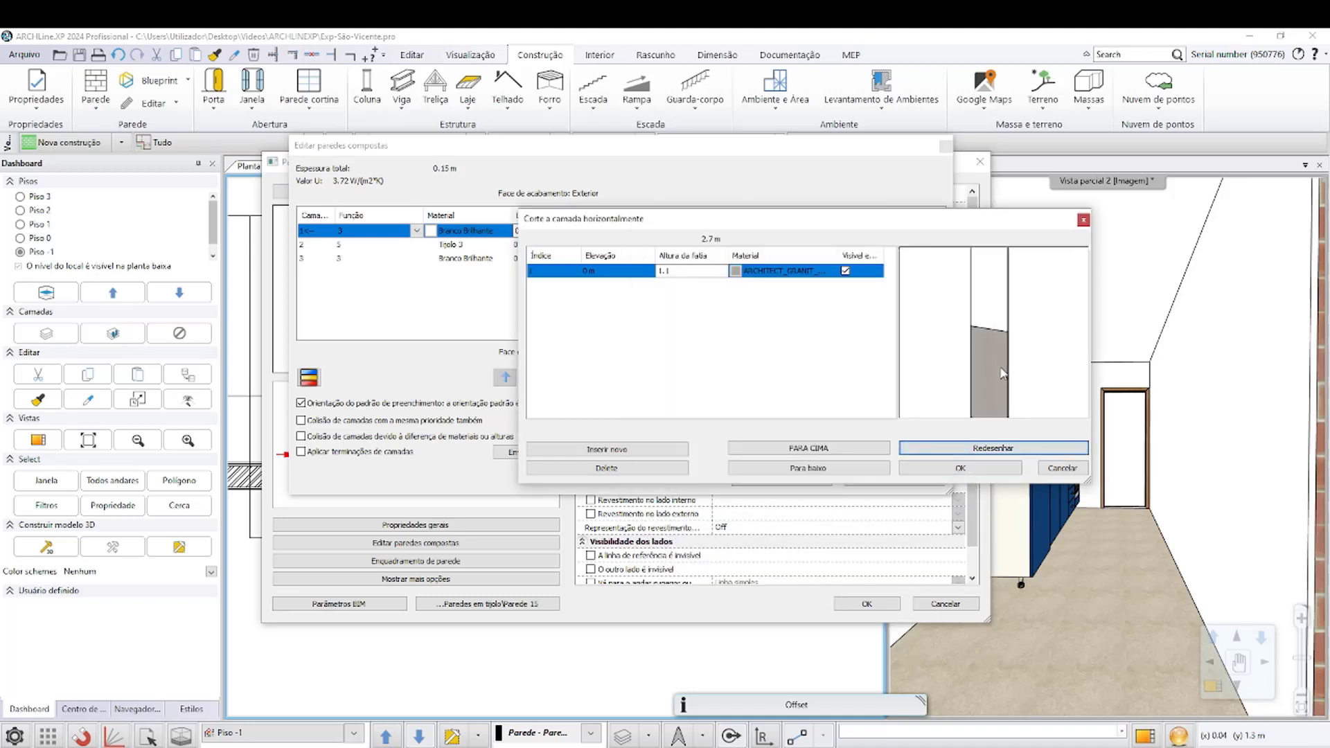
# Step: Add a second slice at 1.1 m elevation above the granite base
pyautogui.moveTo(983, 401); pyautogui.dragTo(974, 331)
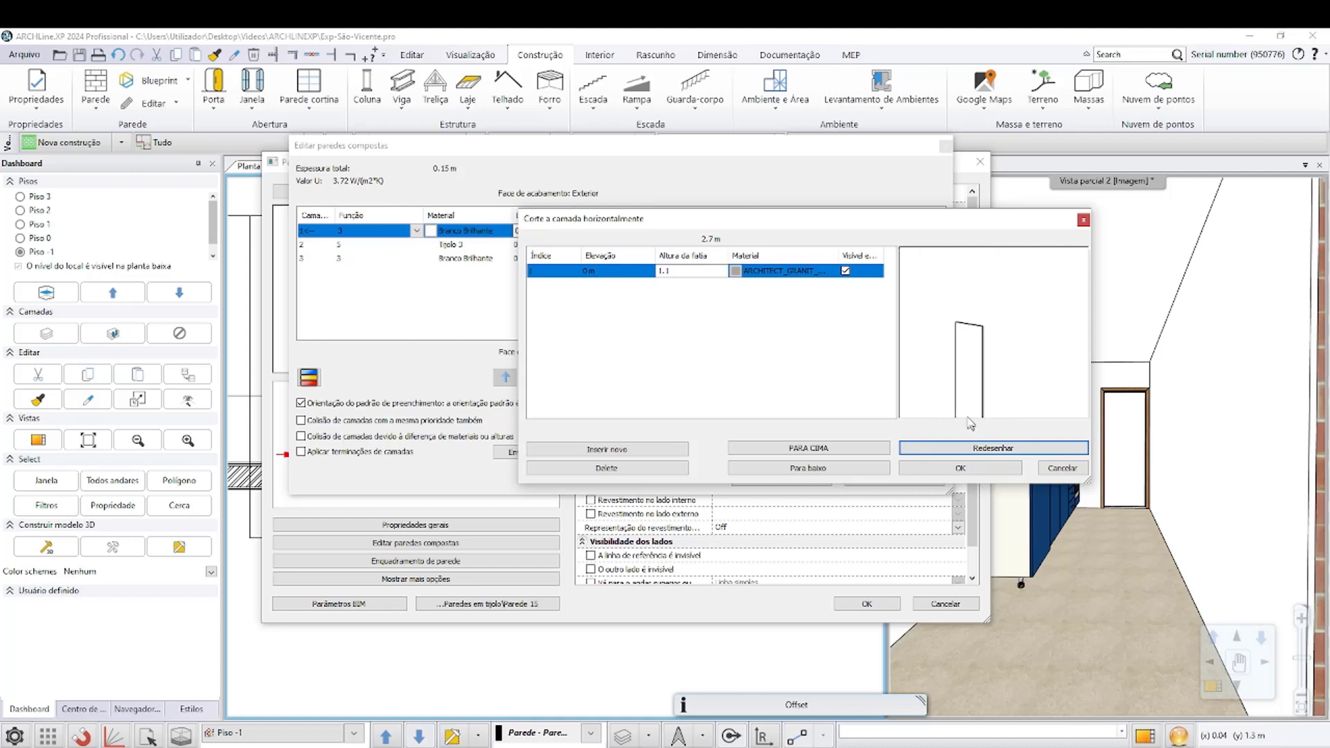
pyautogui.moveTo(970, 422); pyautogui.dragTo(961, 341)
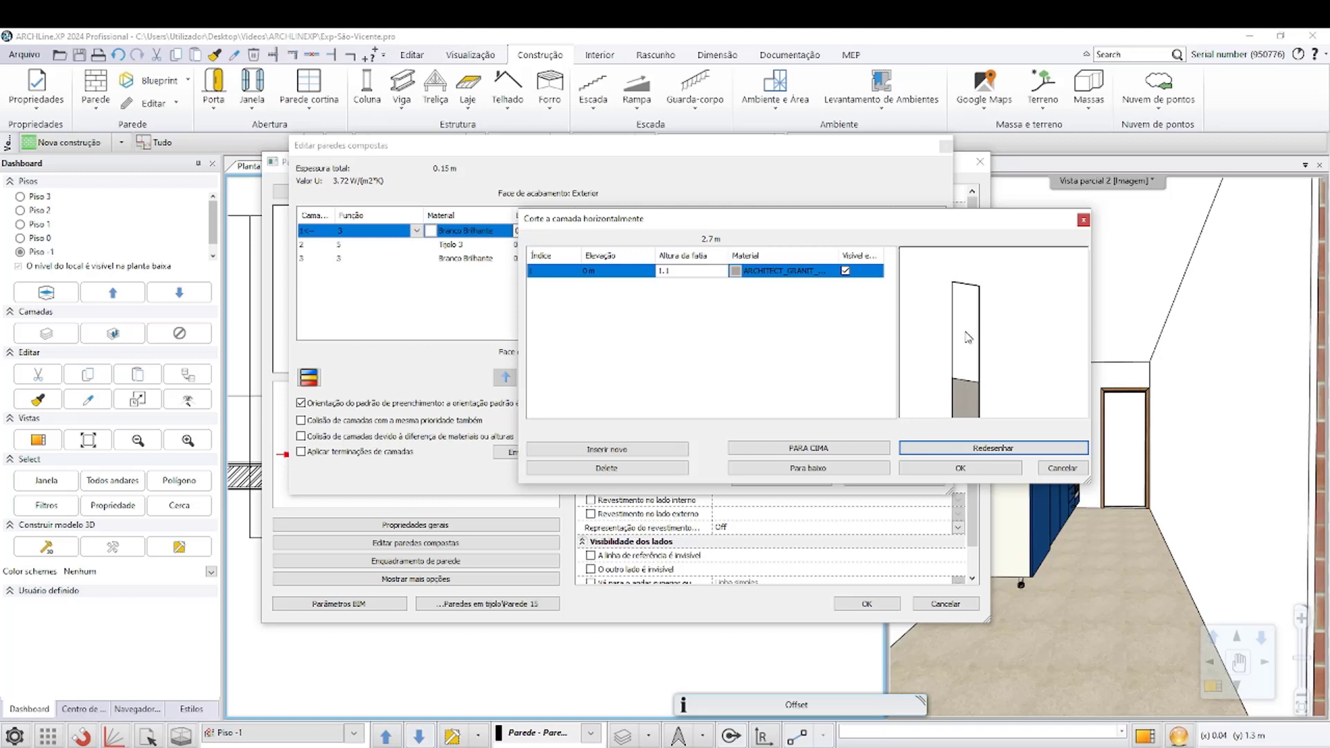
pyautogui.moveTo(962, 399); pyautogui.dragTo(969, 323)
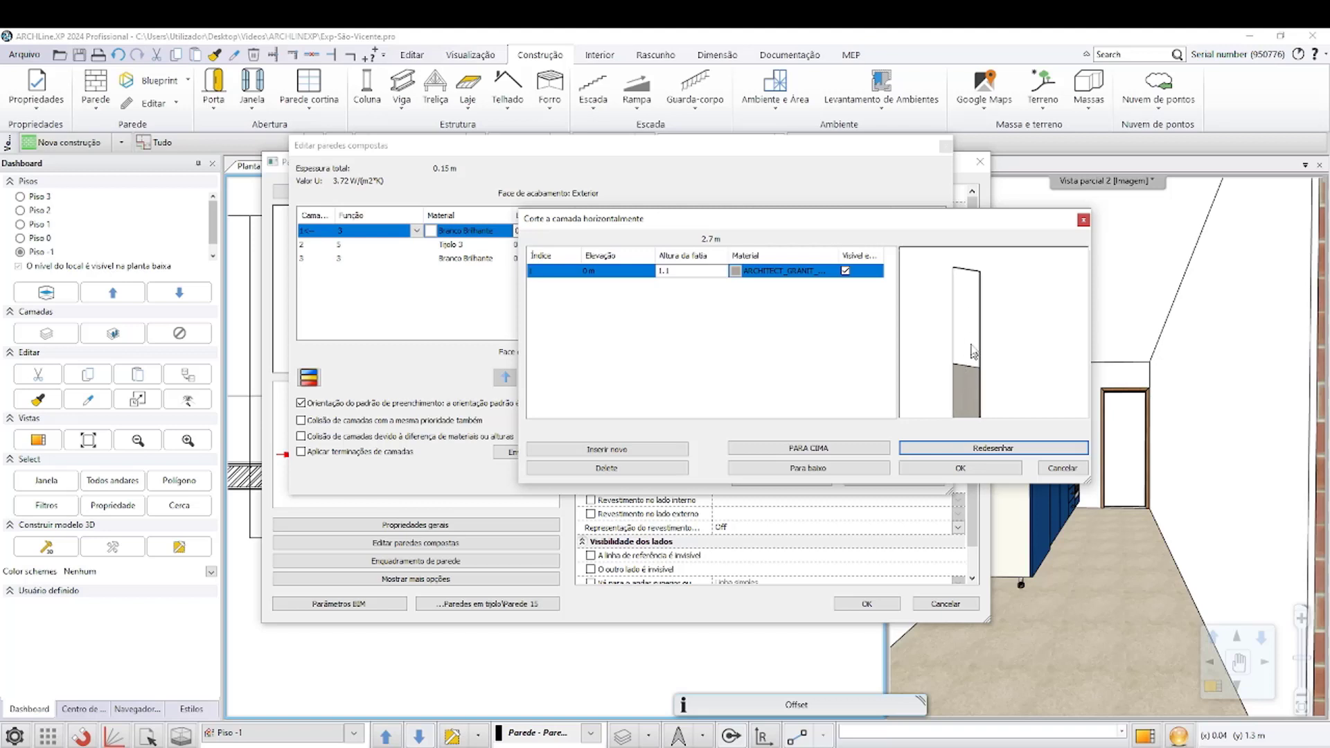
pyautogui.click(627, 454)
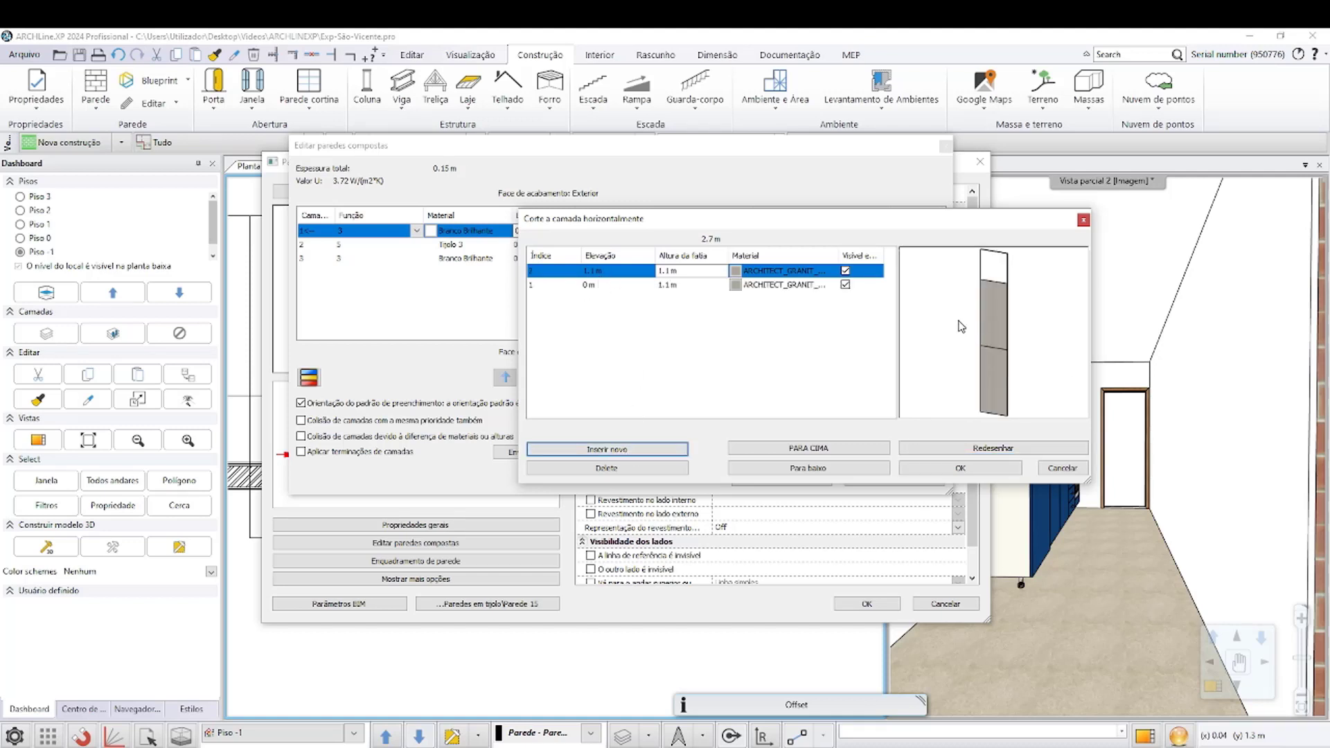
# Step: Make the second slice 0.1 high with Aluminum material
pyautogui.doubleClick(676, 271)
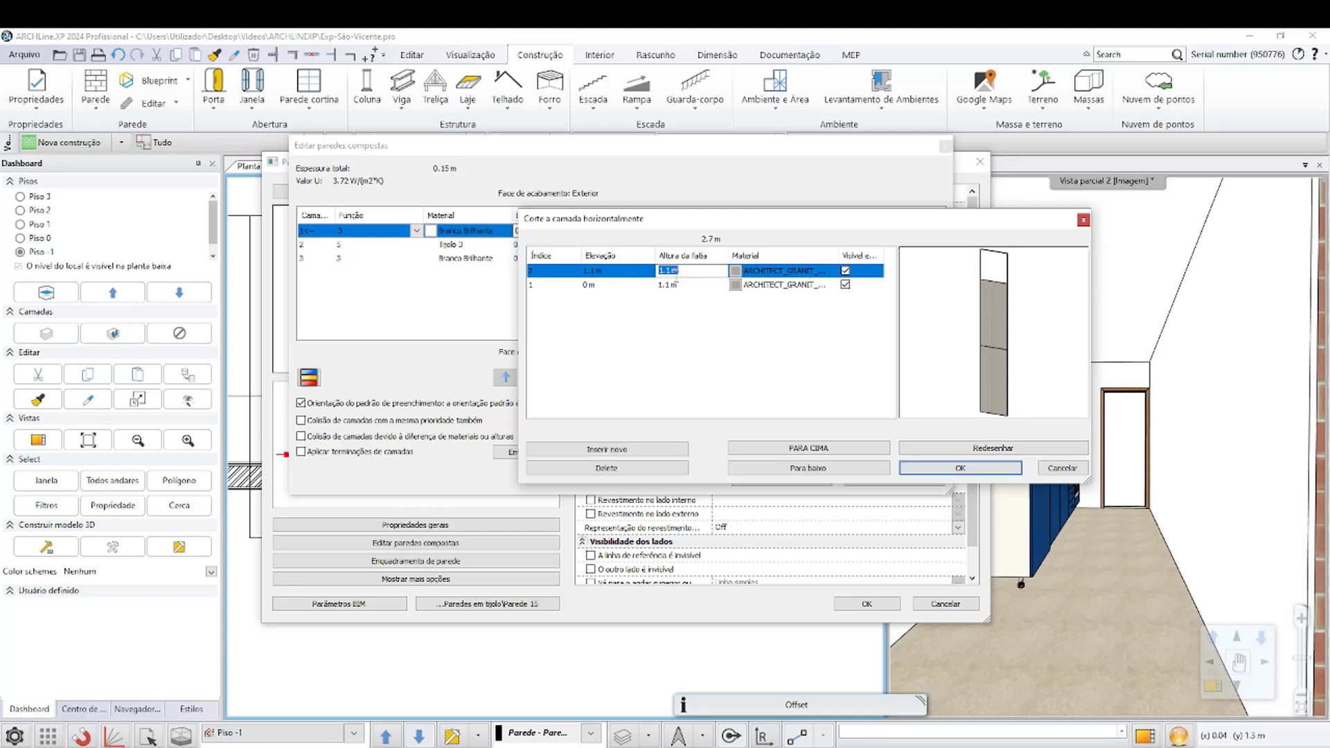
pyautogui.write('0.')
pyautogui.write('1')
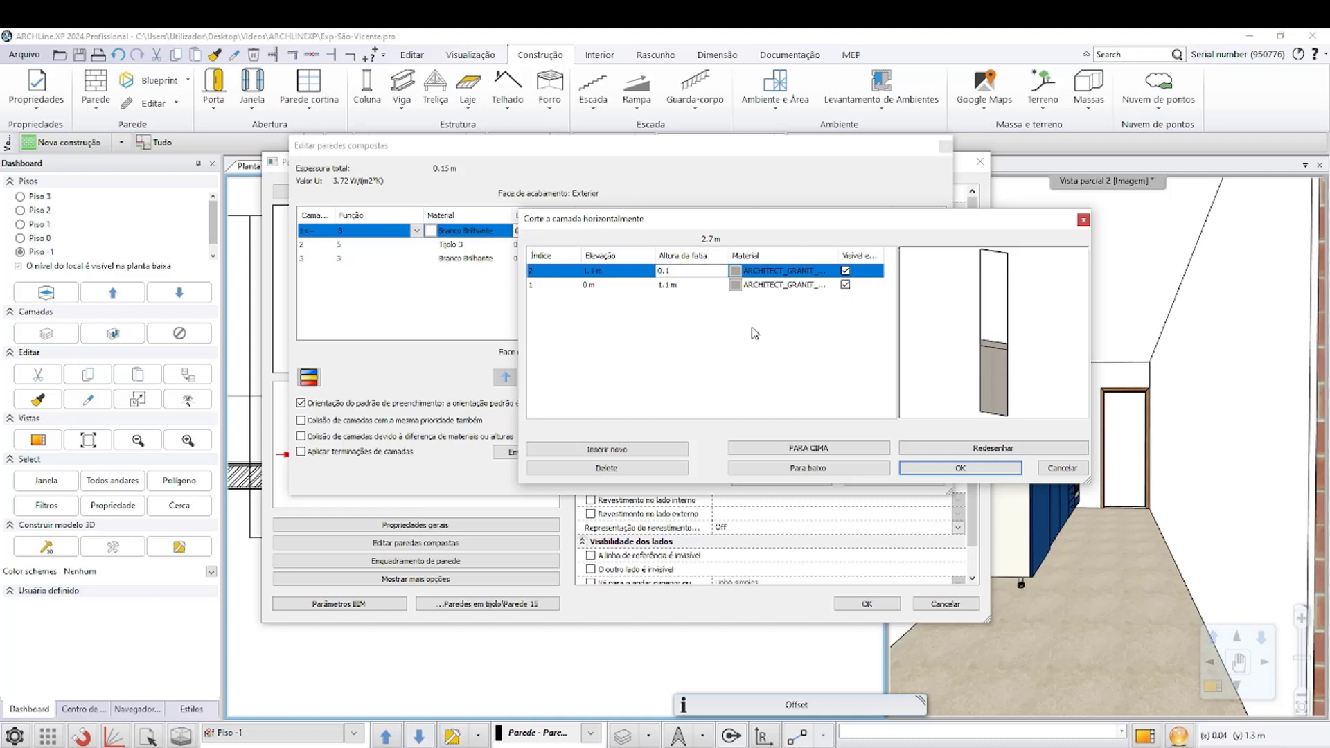
pyautogui.click(736, 271)
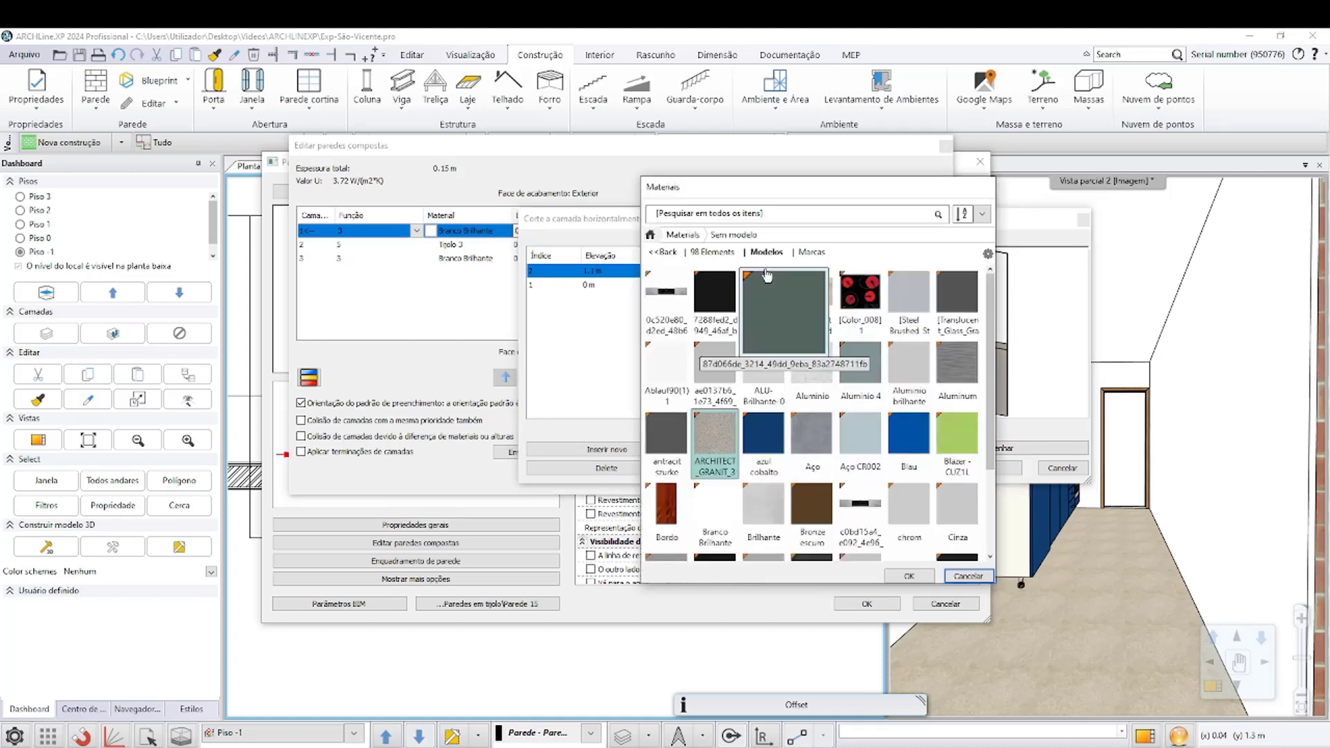
pyautogui.click(960, 367)
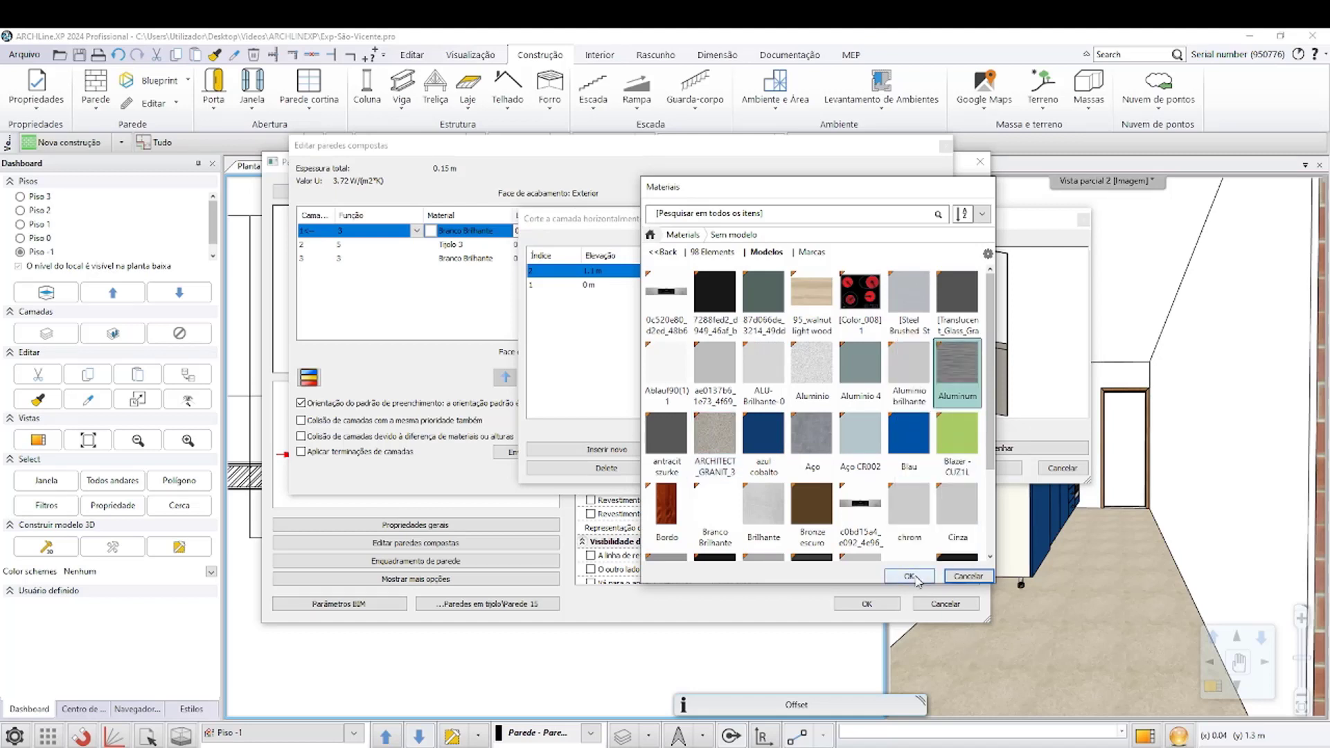
pyautogui.scroll(-3, 890, 457)
pyautogui.scroll(-2, 887, 492)
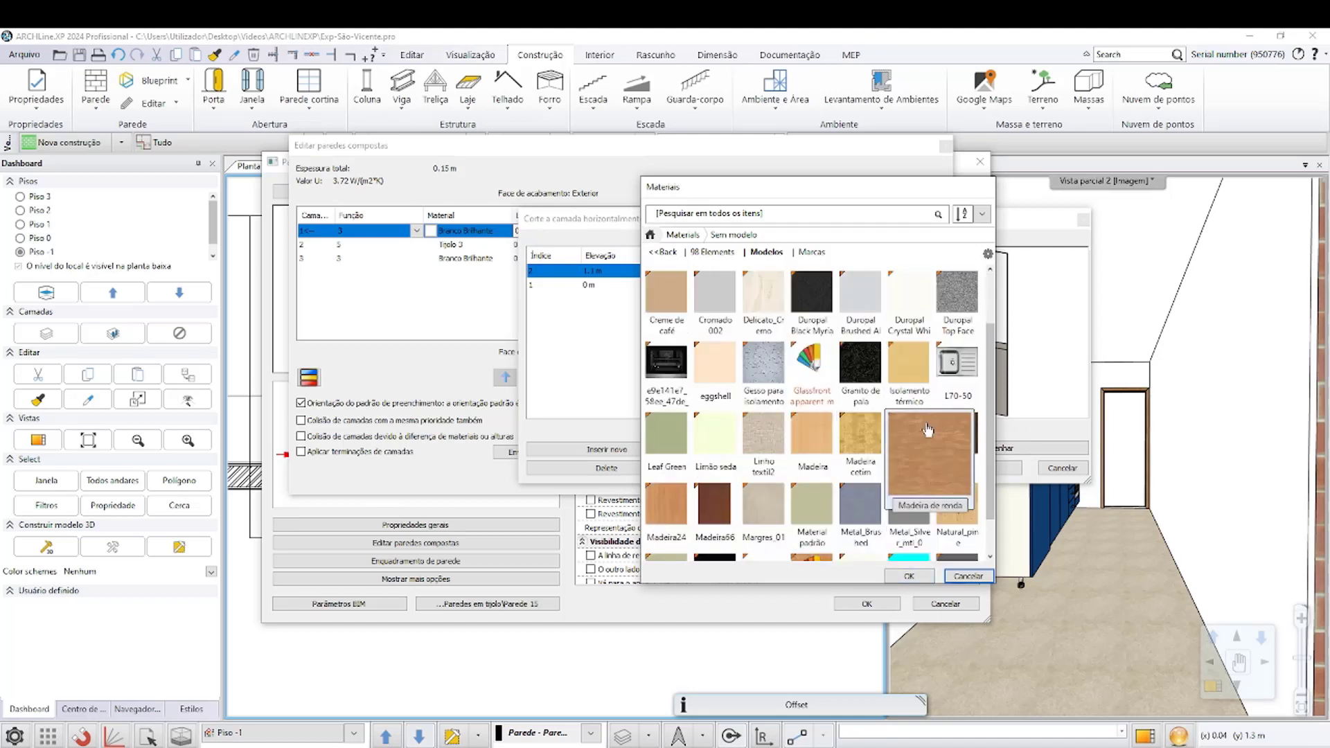
pyautogui.click(968, 577)
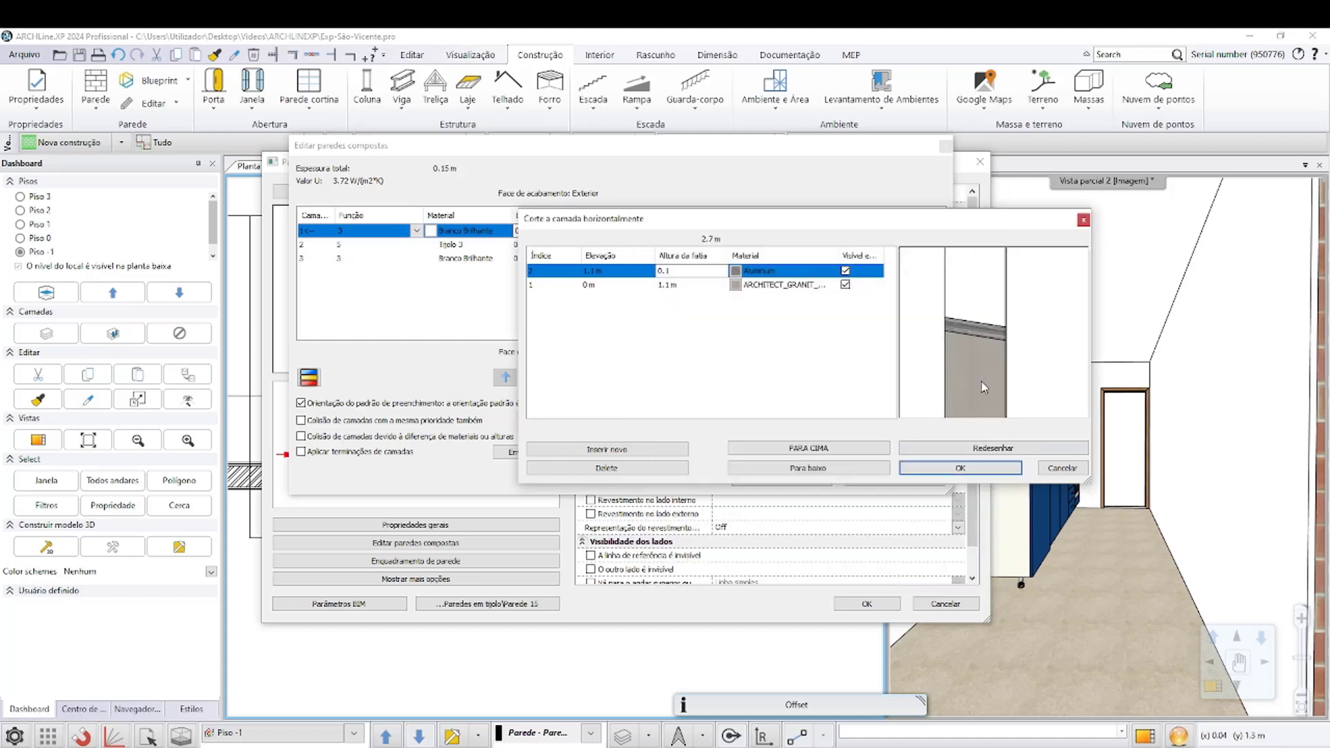
pyautogui.scroll(-5, 984, 386)
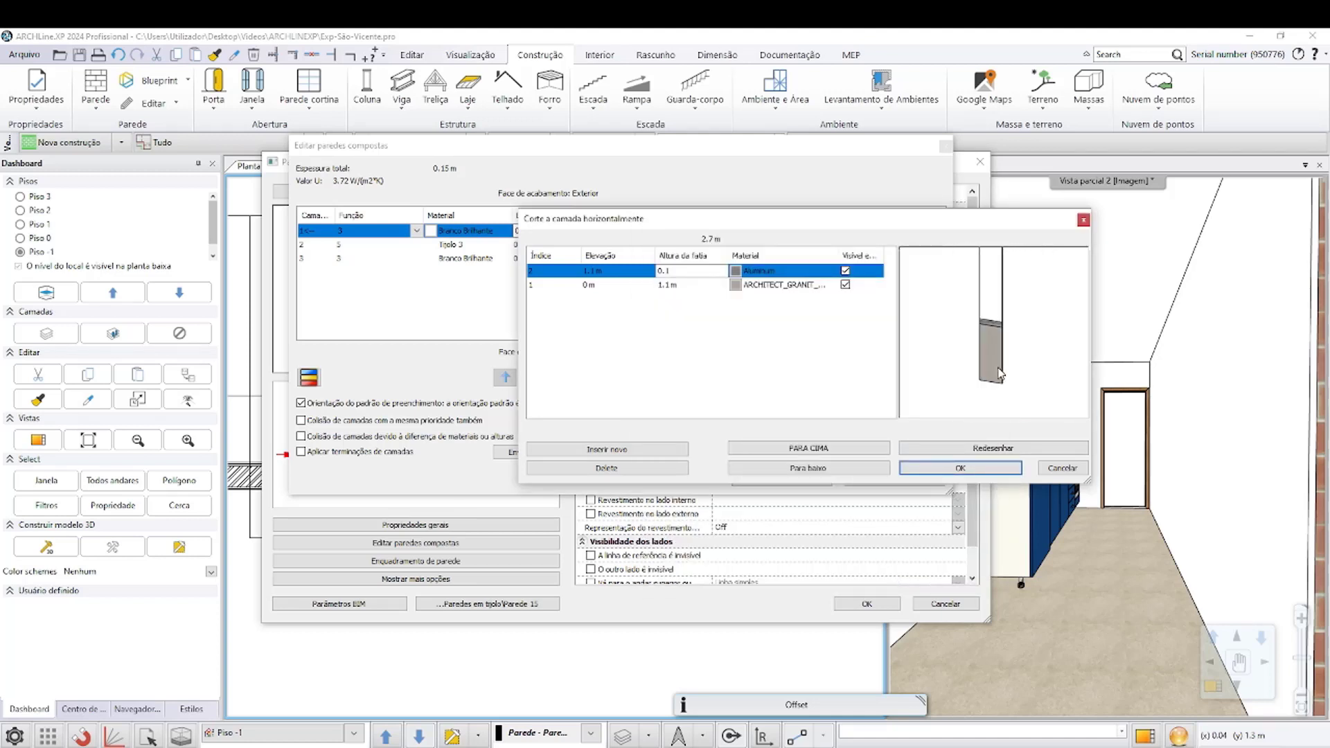
pyautogui.moveTo(998, 375); pyautogui.dragTo(987, 311)
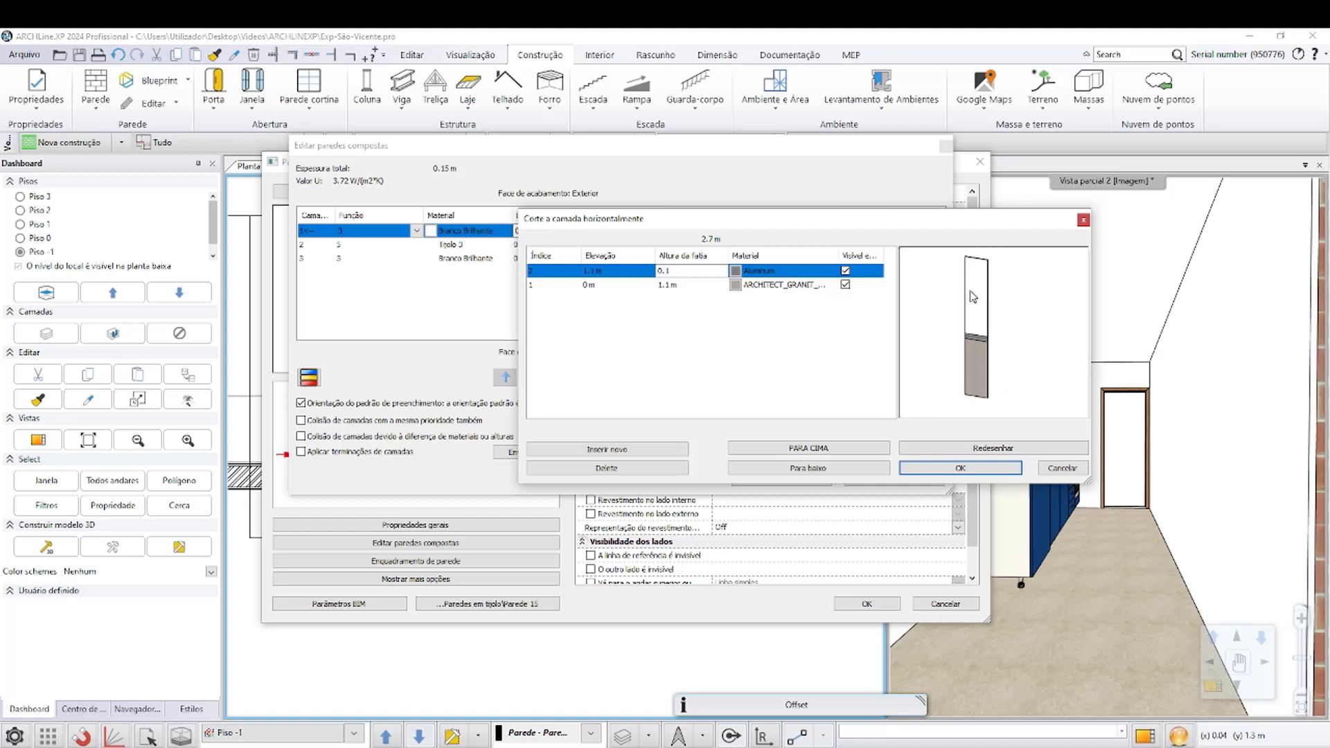
# Step: Add a third slice at 1.2 m finished in TELHA Interior auvernia_marengo45X45 tile
pyautogui.click(609, 450)
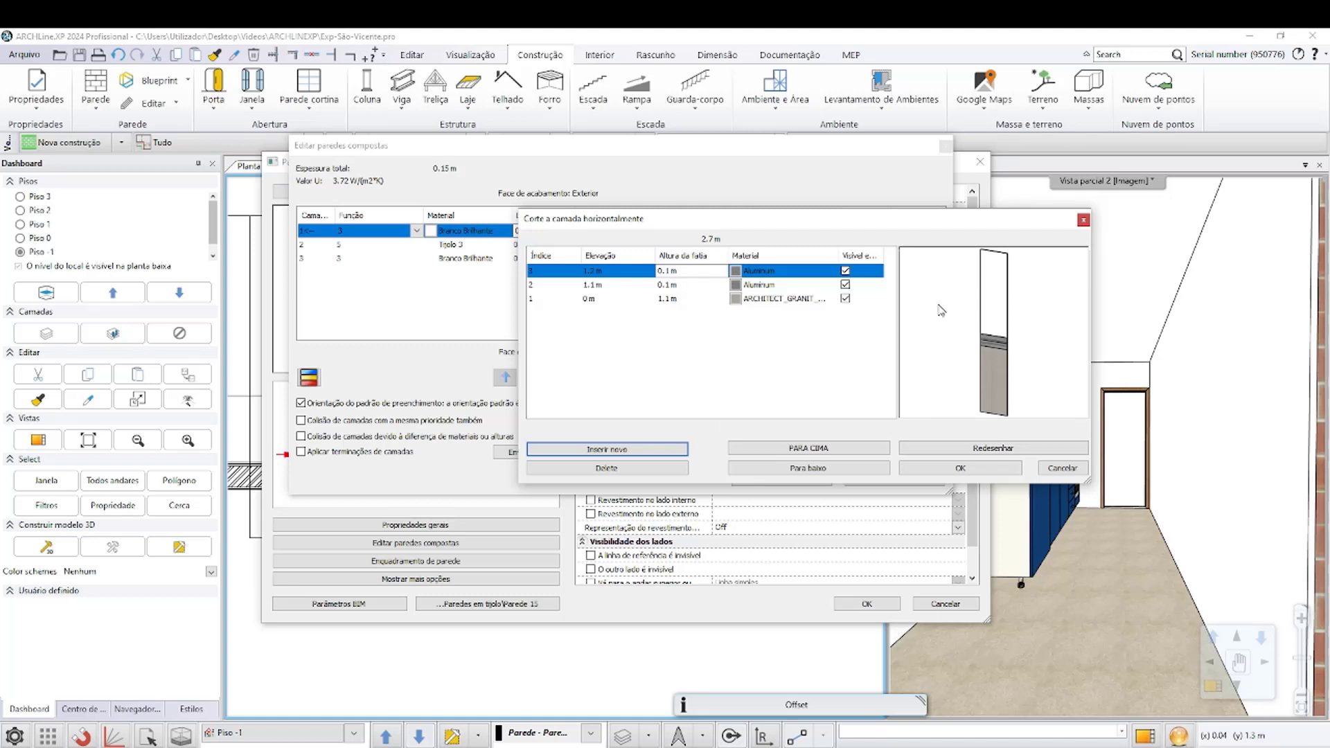
pyautogui.click(691, 270)
pyautogui.write('0.9')
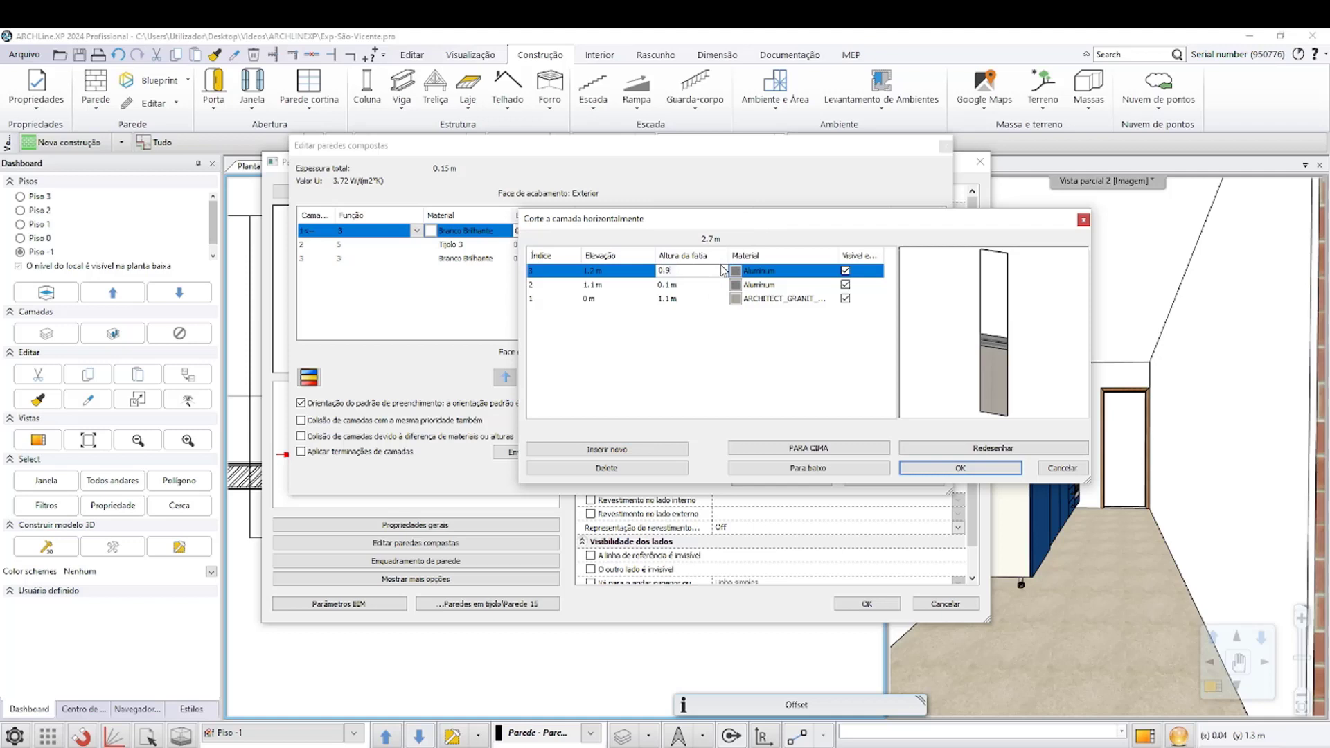
pyautogui.click(746, 272)
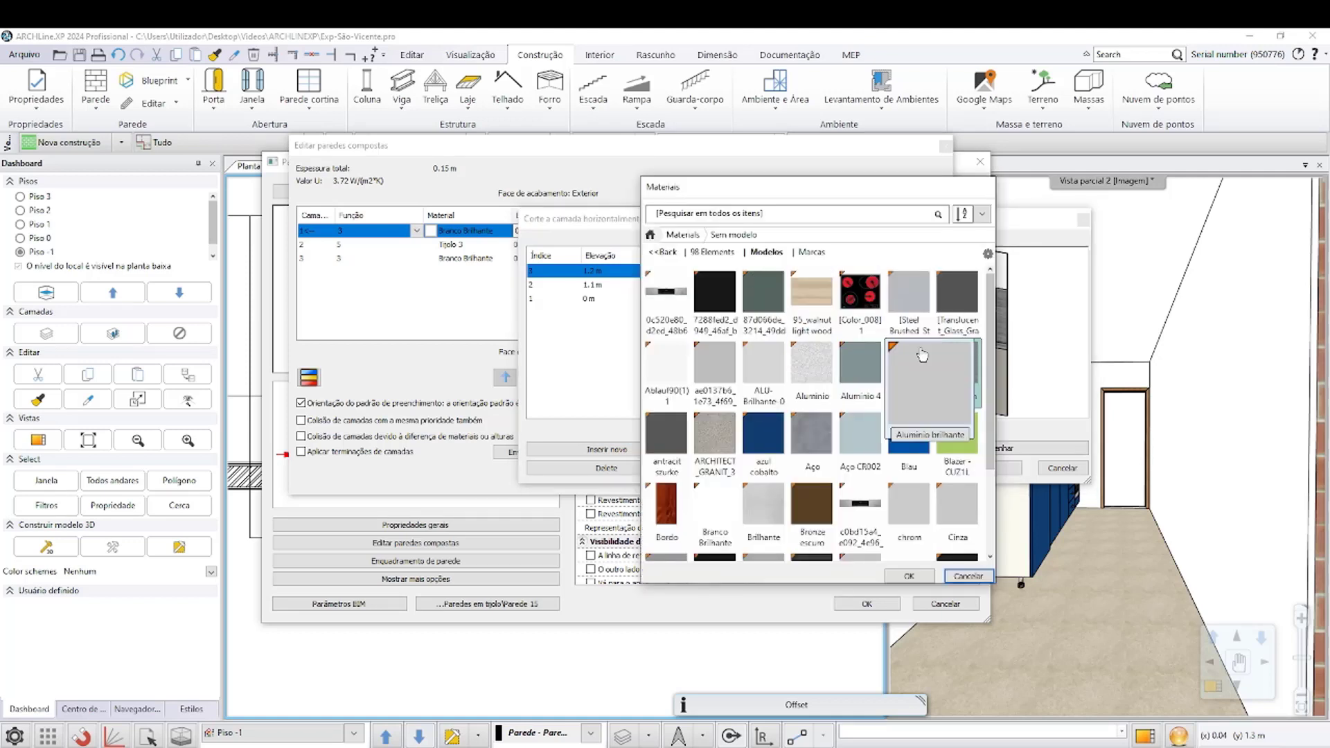
pyautogui.scroll(-2, 817, 375)
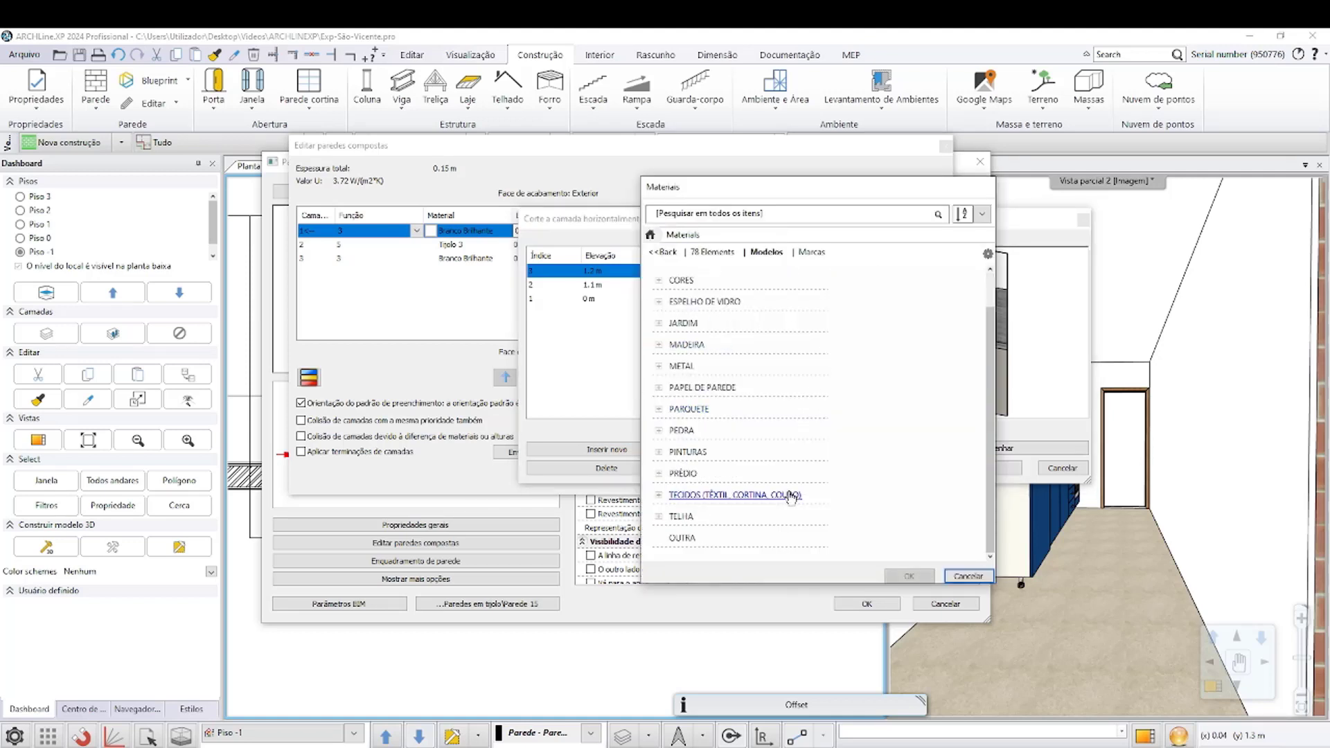
pyautogui.click(659, 519)
pyautogui.scroll(-2, 781, 411)
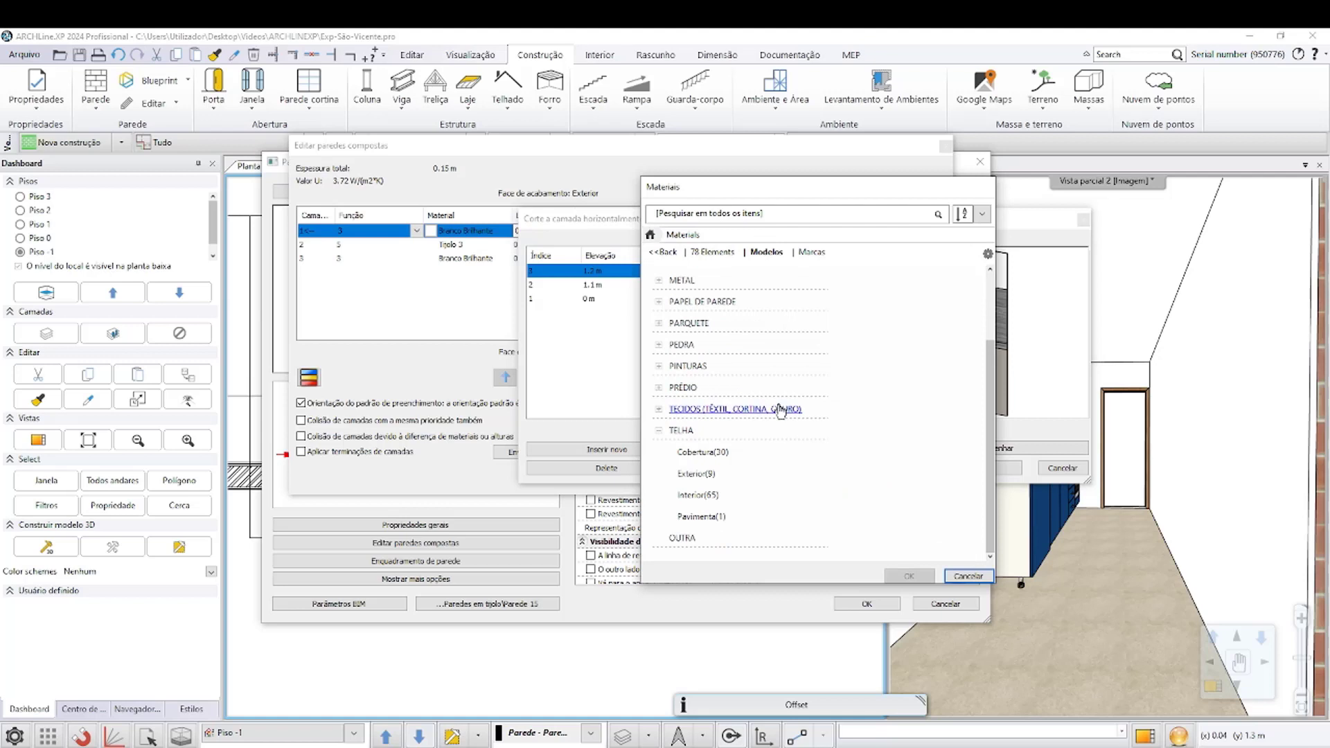
pyautogui.click(699, 495)
pyautogui.scroll(3, 963, 360)
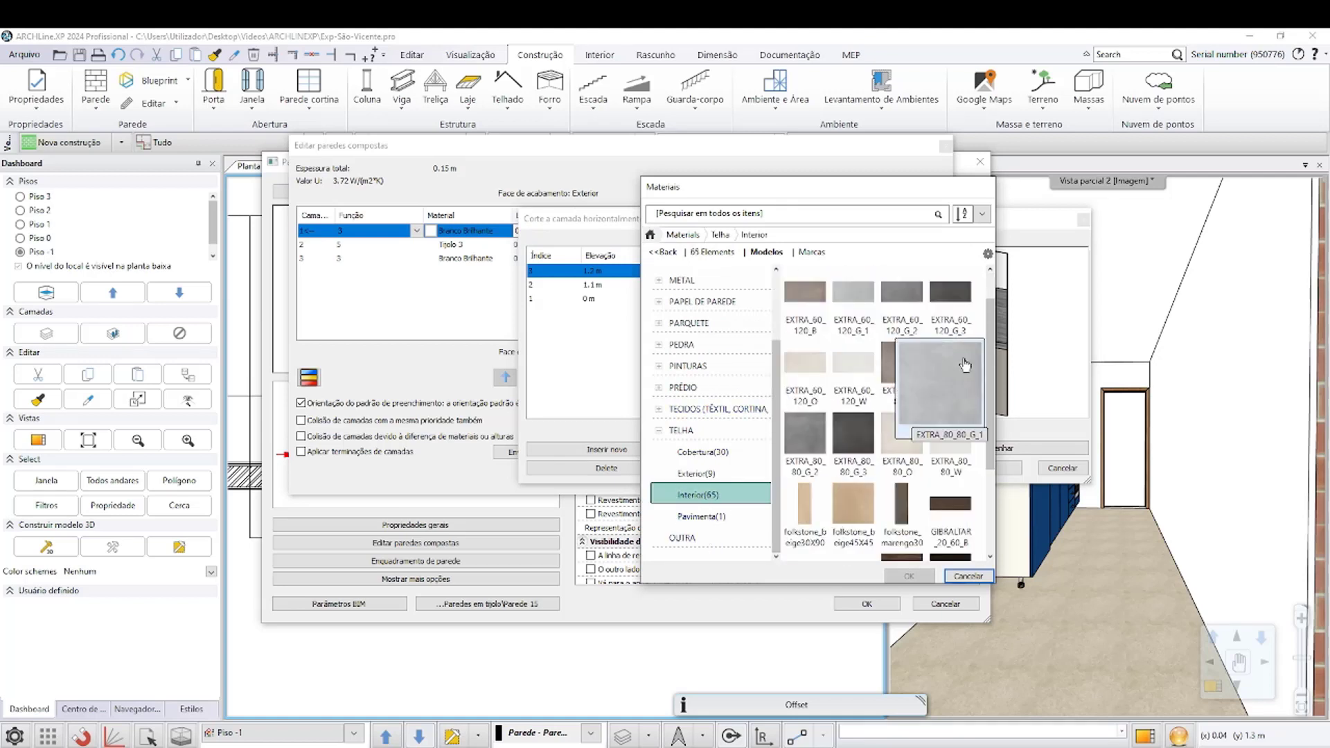
pyautogui.scroll(3, 965, 364)
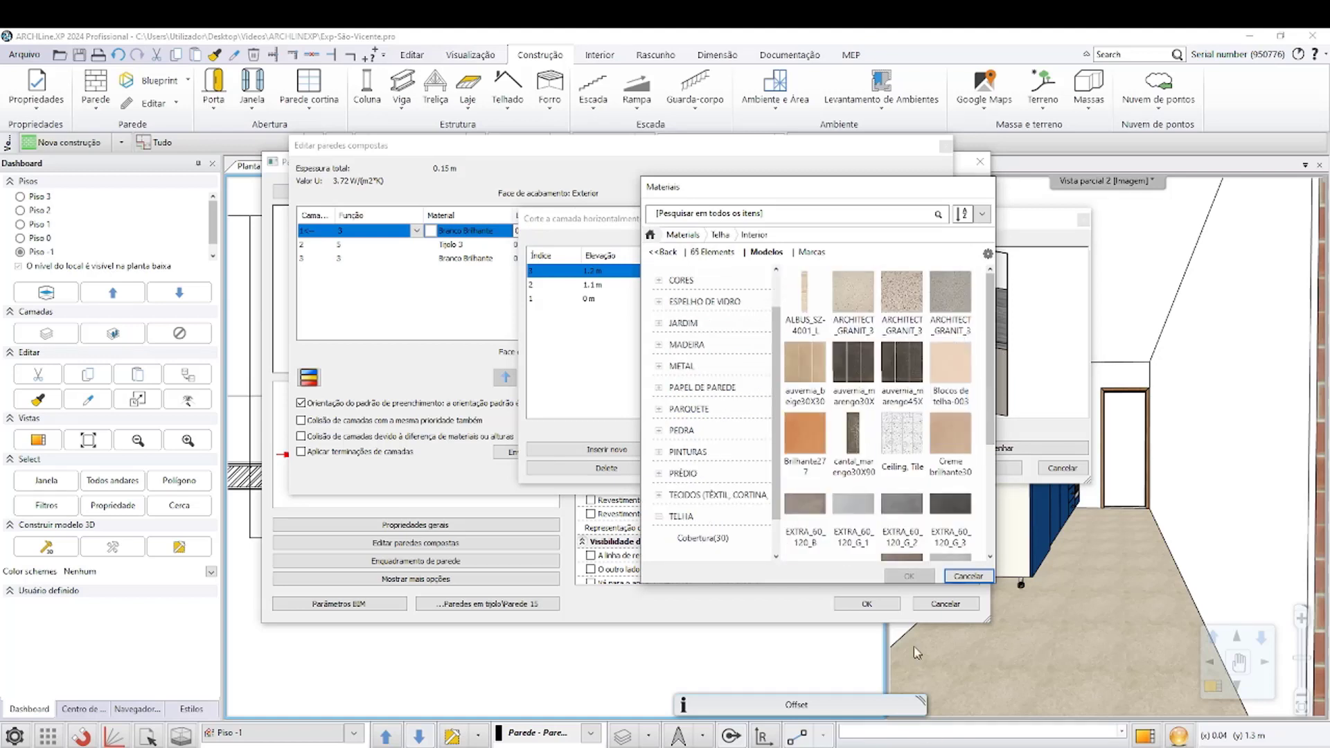
pyautogui.click(901, 361)
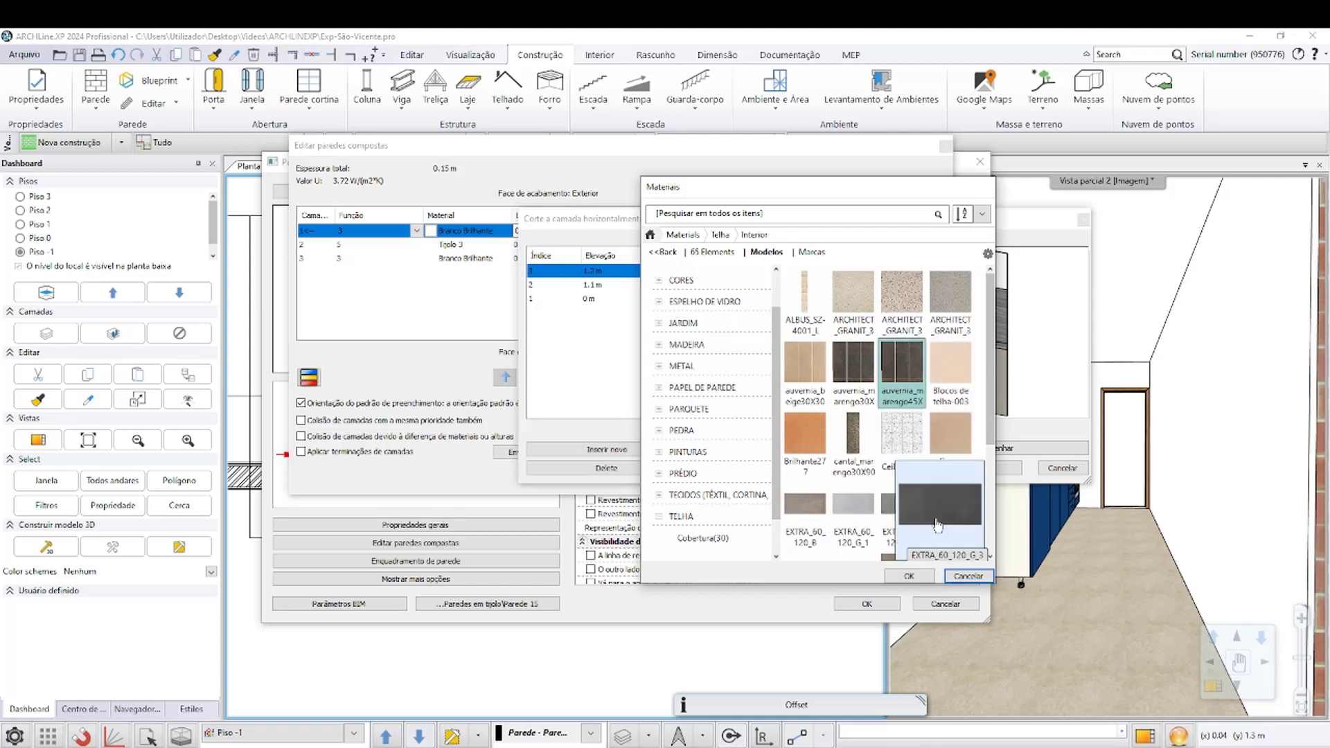
pyautogui.click(910, 576)
pyautogui.scroll(2, 990, 356)
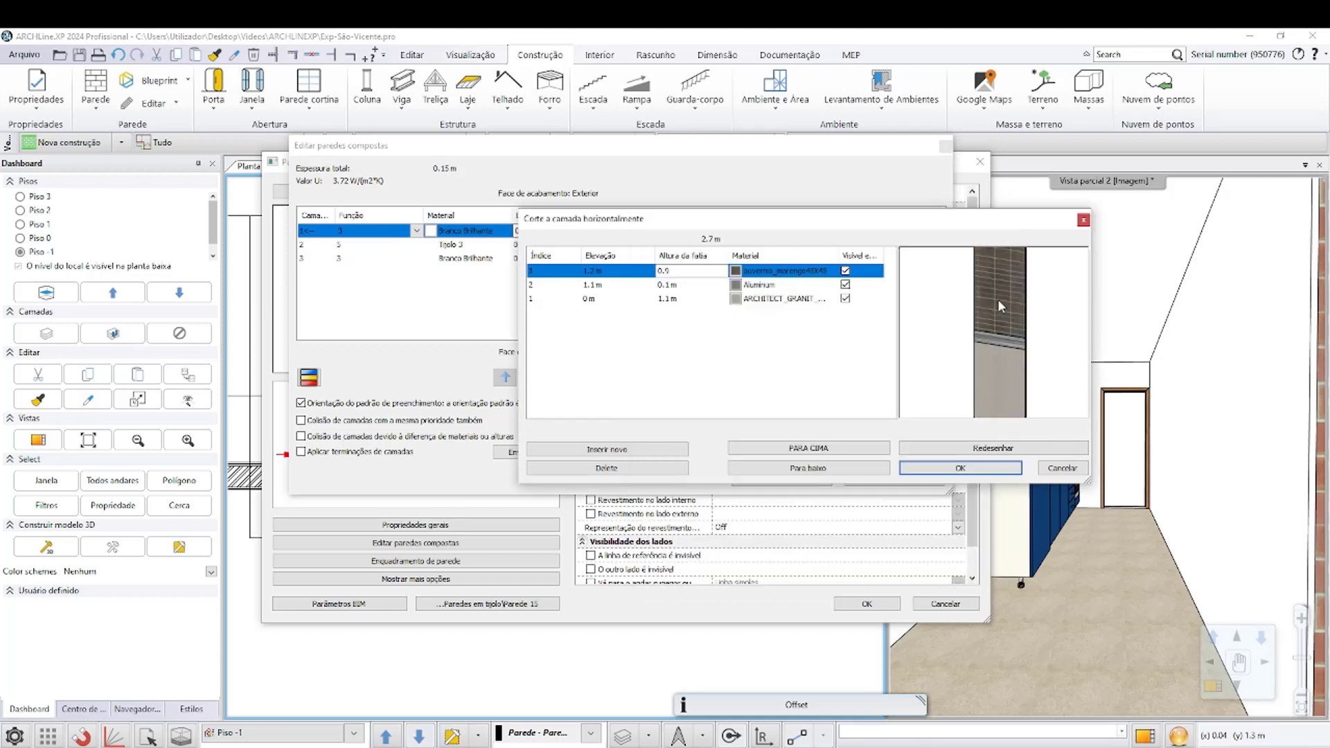
pyautogui.scroll(2, 992, 367)
pyautogui.scroll(2, 993, 377)
pyautogui.moveTo(995, 377); pyautogui.dragTo(988, 393)
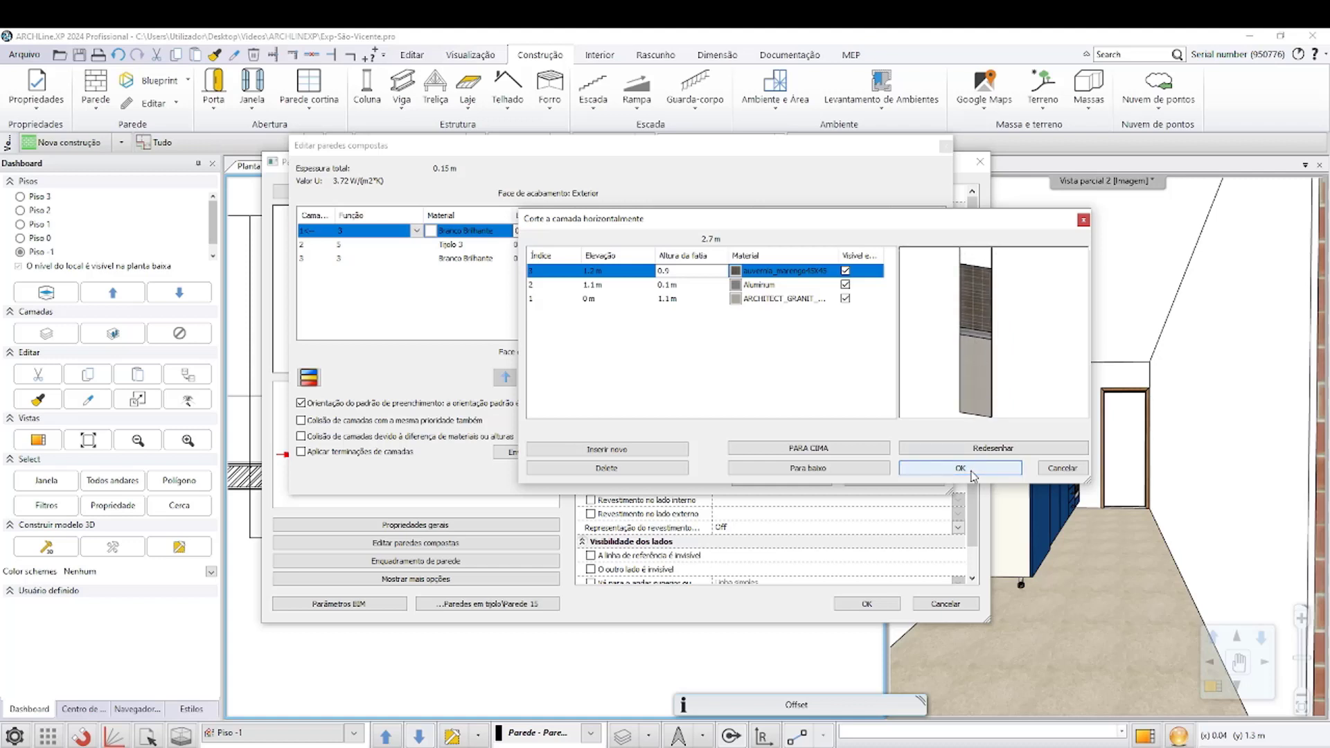
# Step: Apply the layer slices to the wall and orbit the 3D view to its tiled bands
pyautogui.click(960, 468)
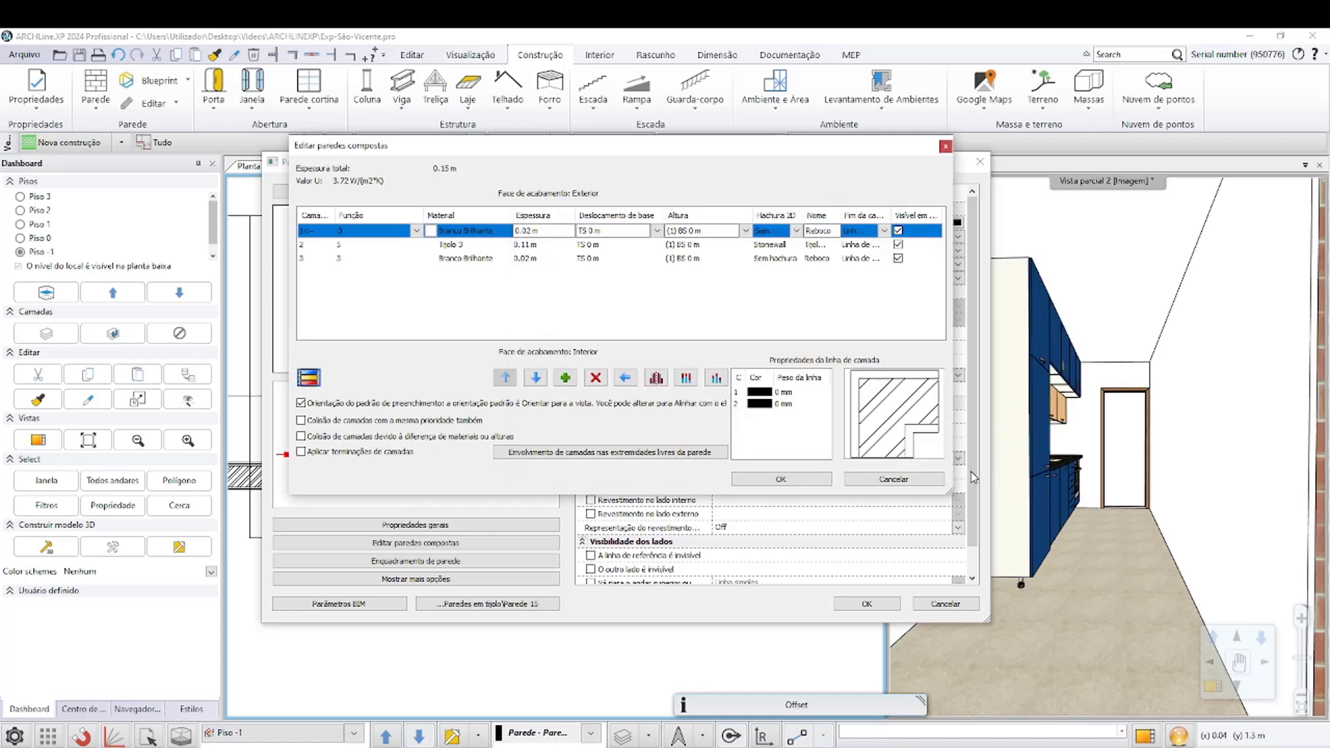
pyautogui.click(780, 481)
pyautogui.click(867, 604)
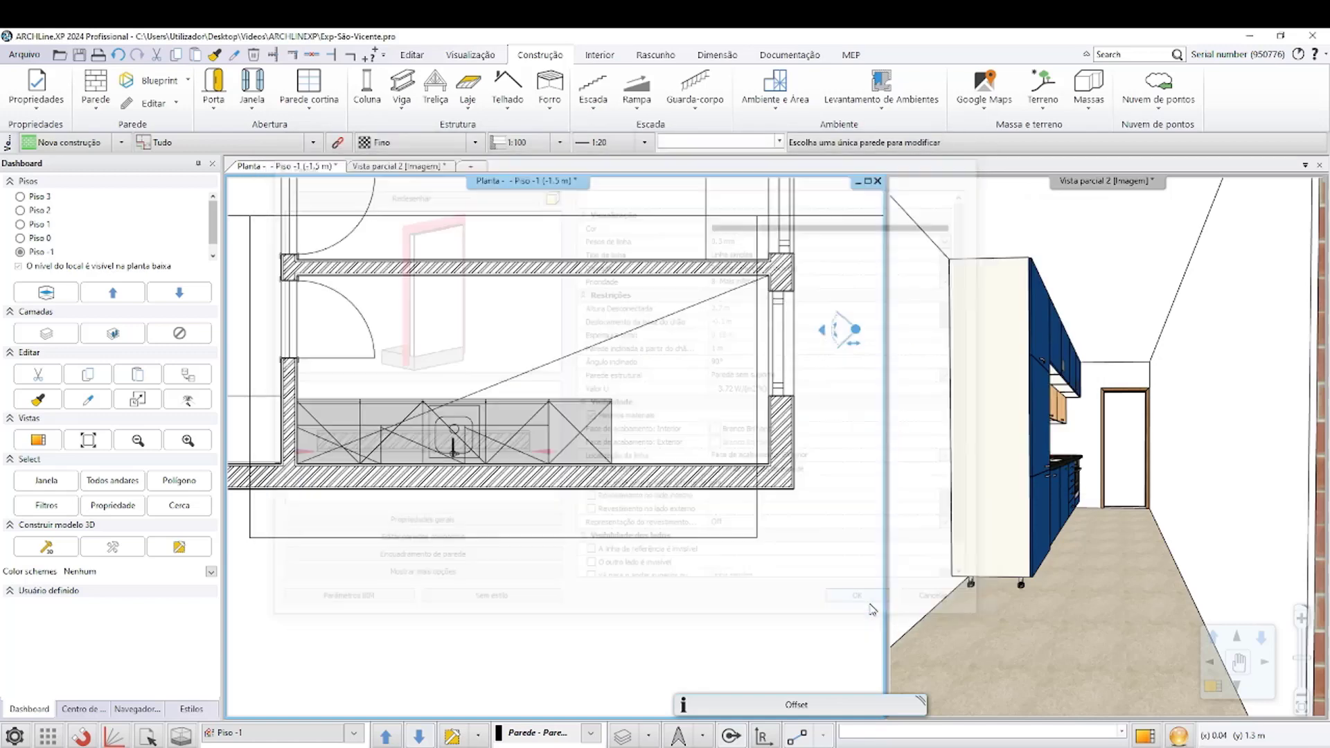
pyautogui.click(769, 506)
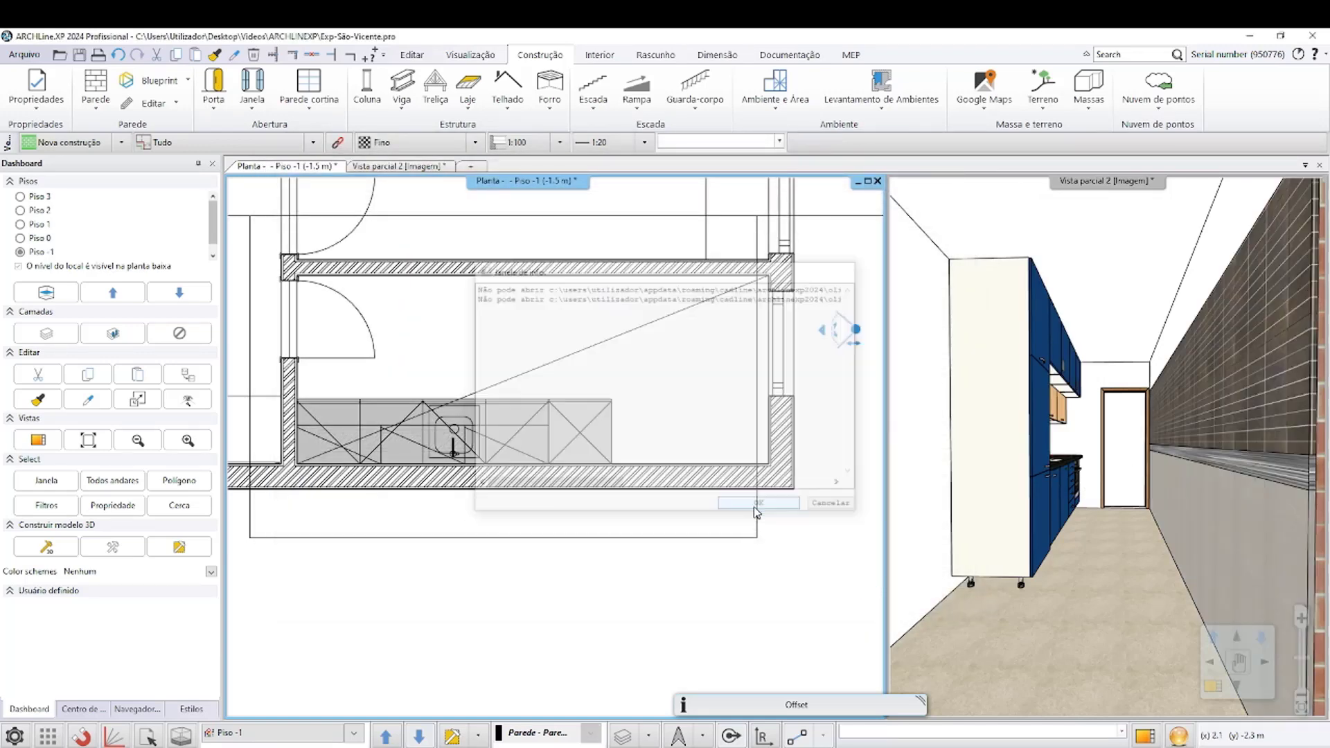
pyautogui.moveTo(846, 326); pyautogui.dragTo(833, 364)
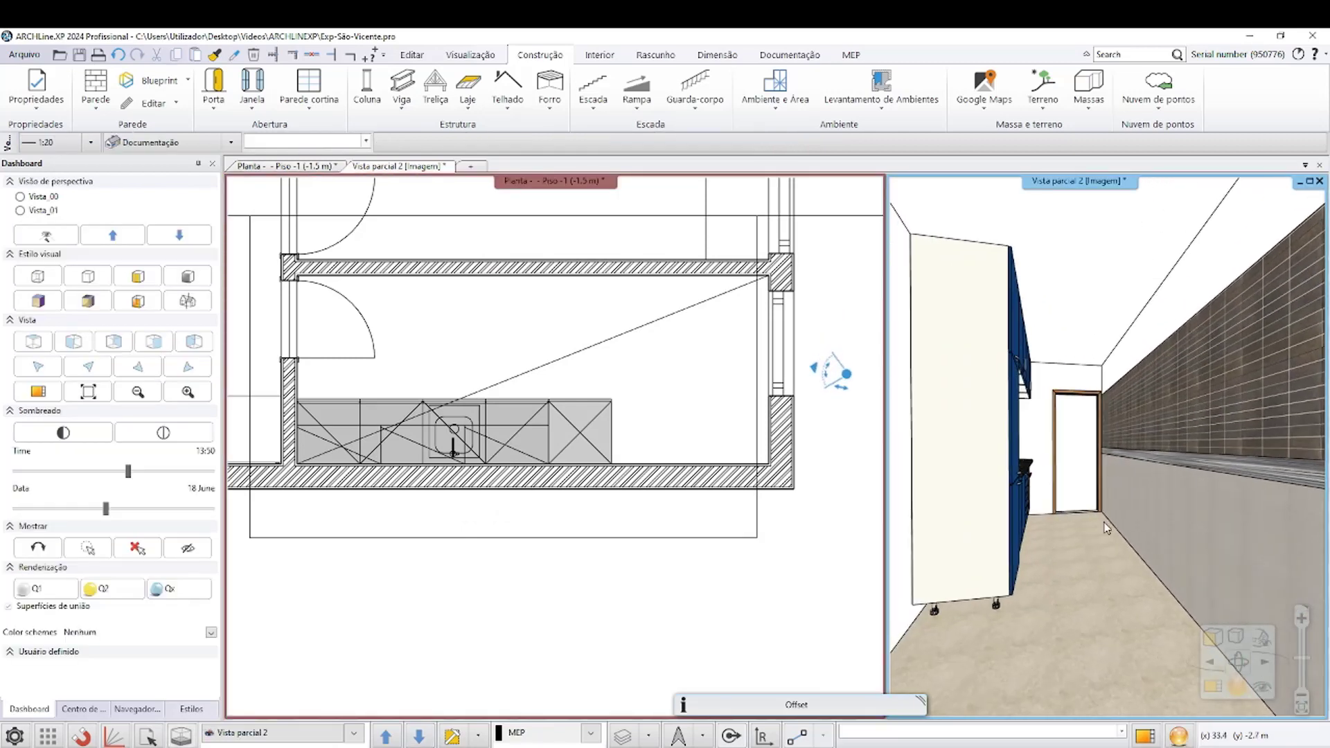
pyautogui.scroll(5, 1083, 512)
pyautogui.moveTo(1083, 511)
pyautogui.mouseDown()
pyautogui.moveTo(1094, 663)
pyautogui.moveTo(1121, 482)
pyautogui.mouseUp()
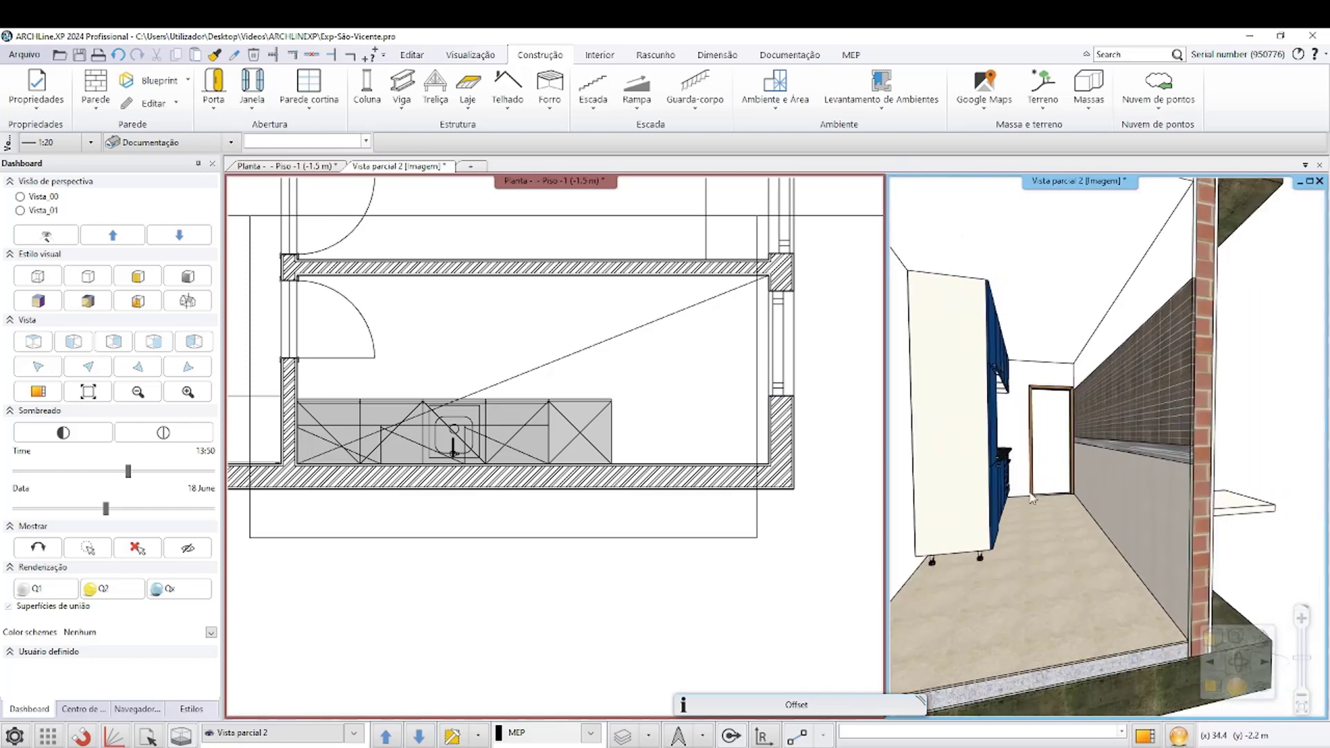
pyautogui.click(1121, 482)
pyautogui.click(1154, 534)
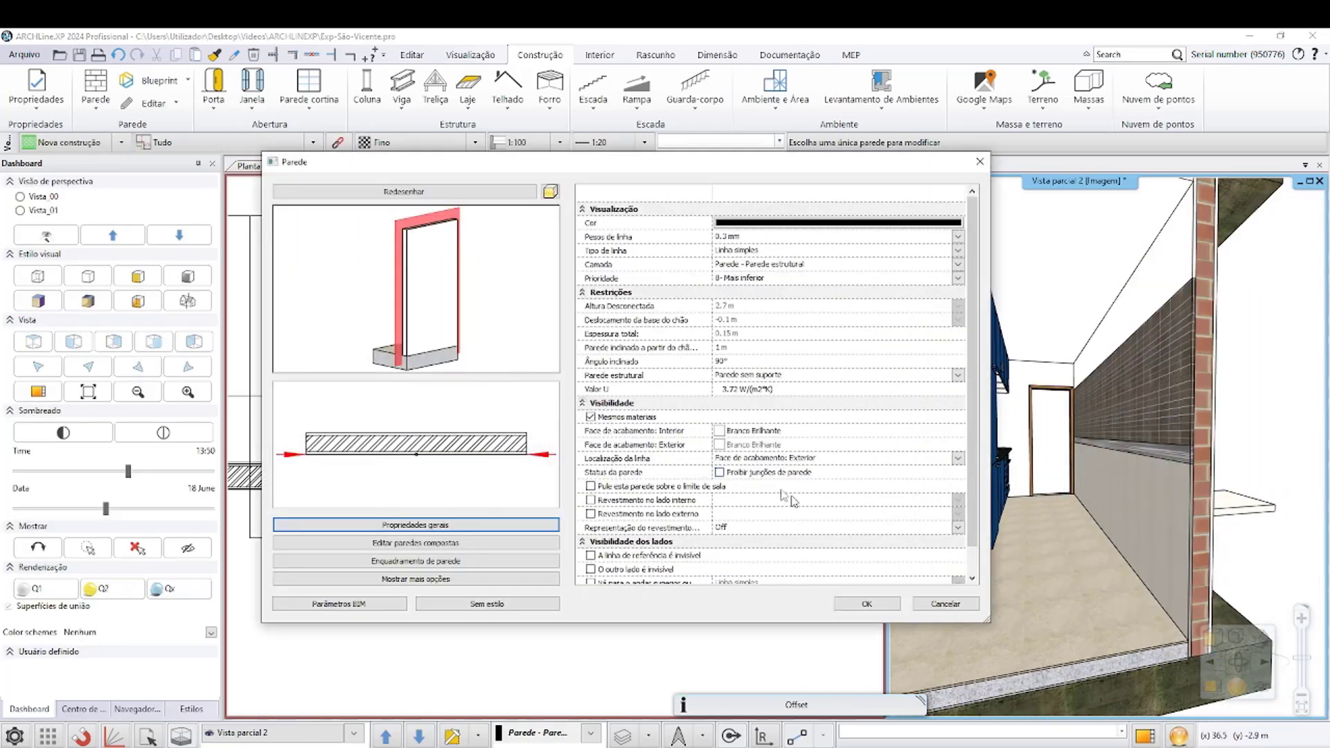
pyautogui.click(953, 602)
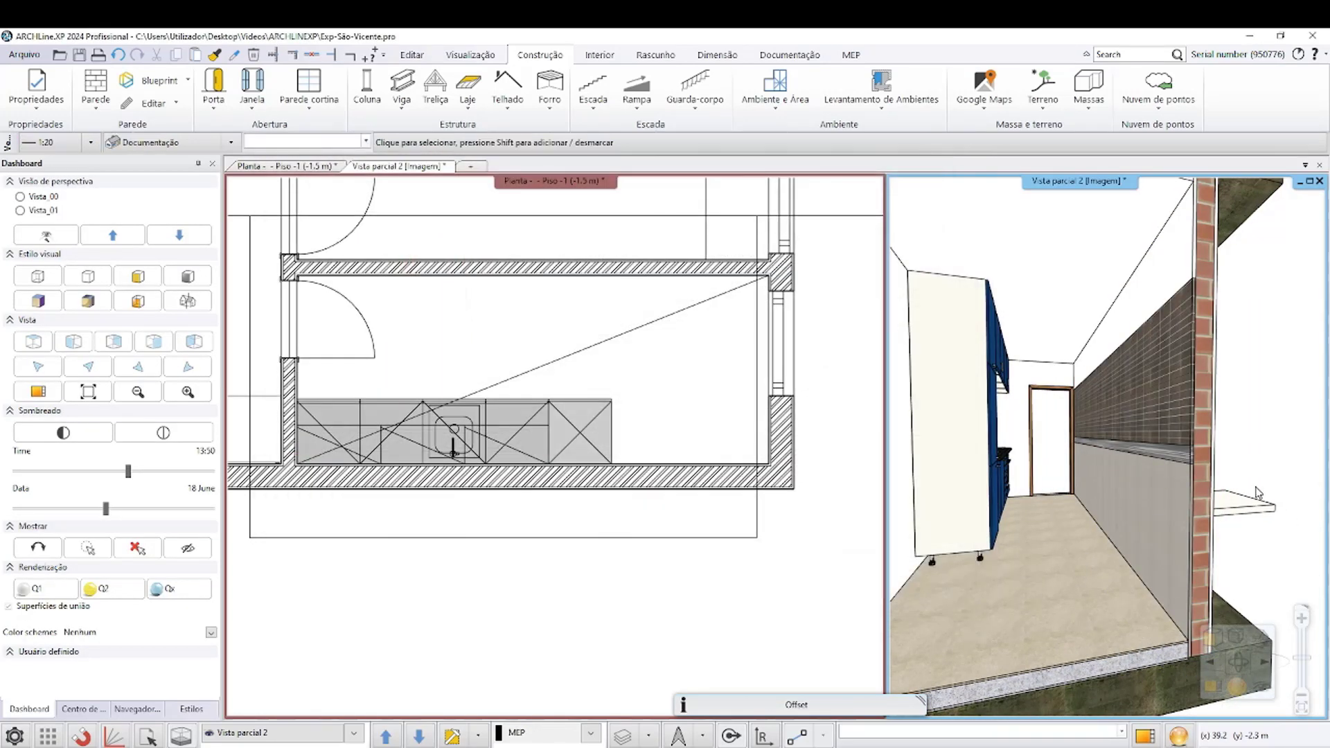
pyautogui.click(1209, 546)
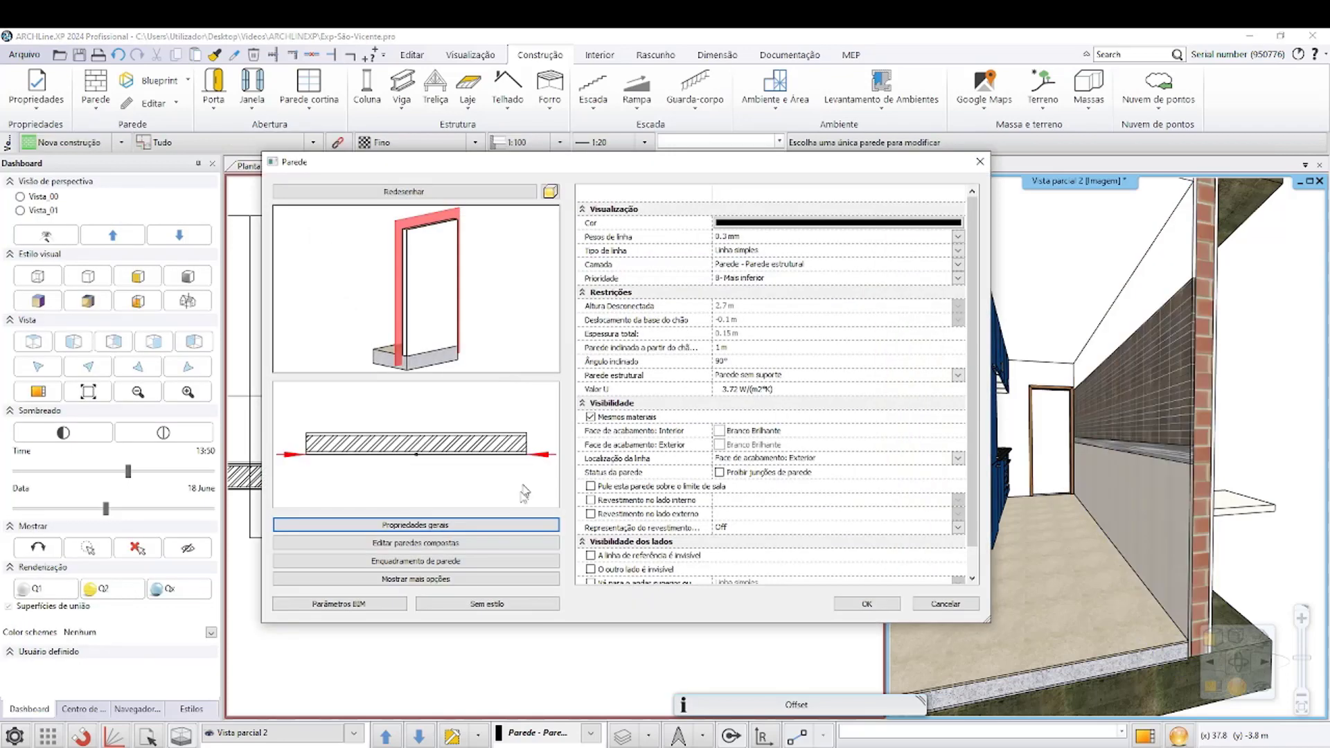
pyautogui.click(419, 544)
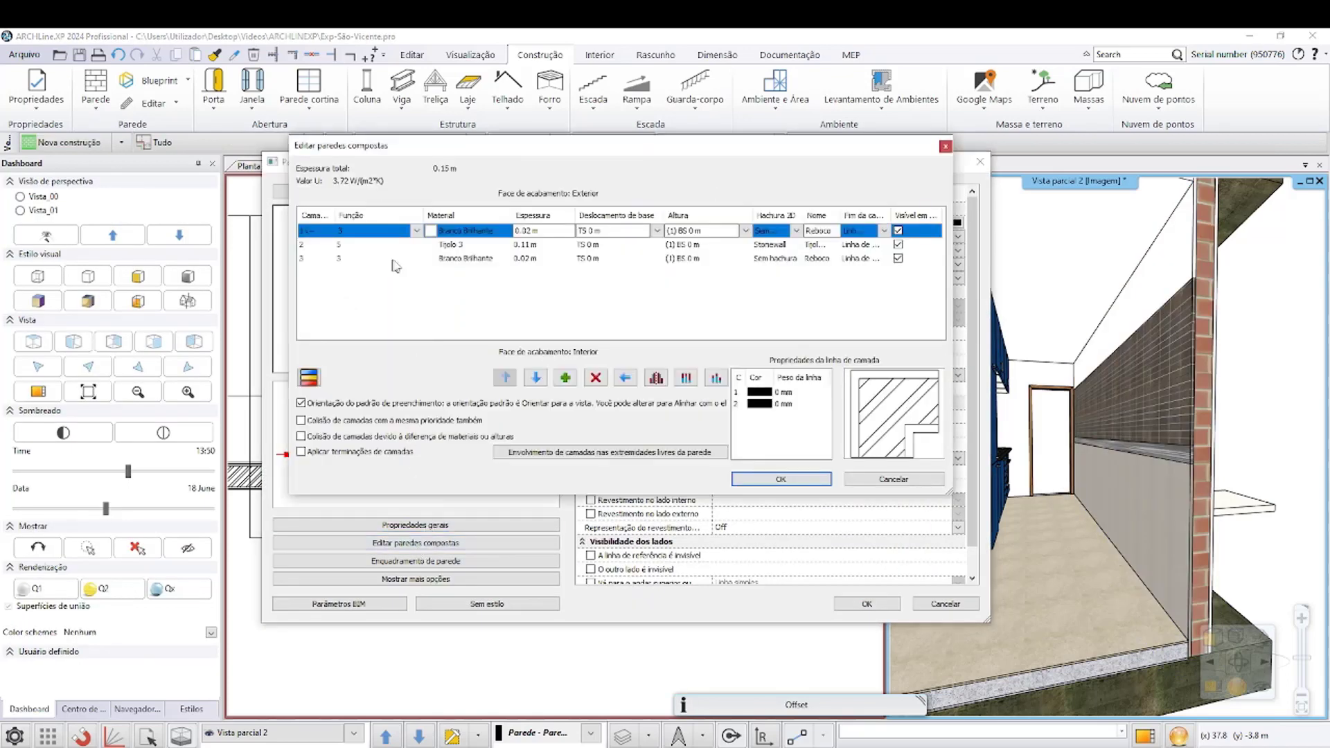
pyautogui.click(307, 377)
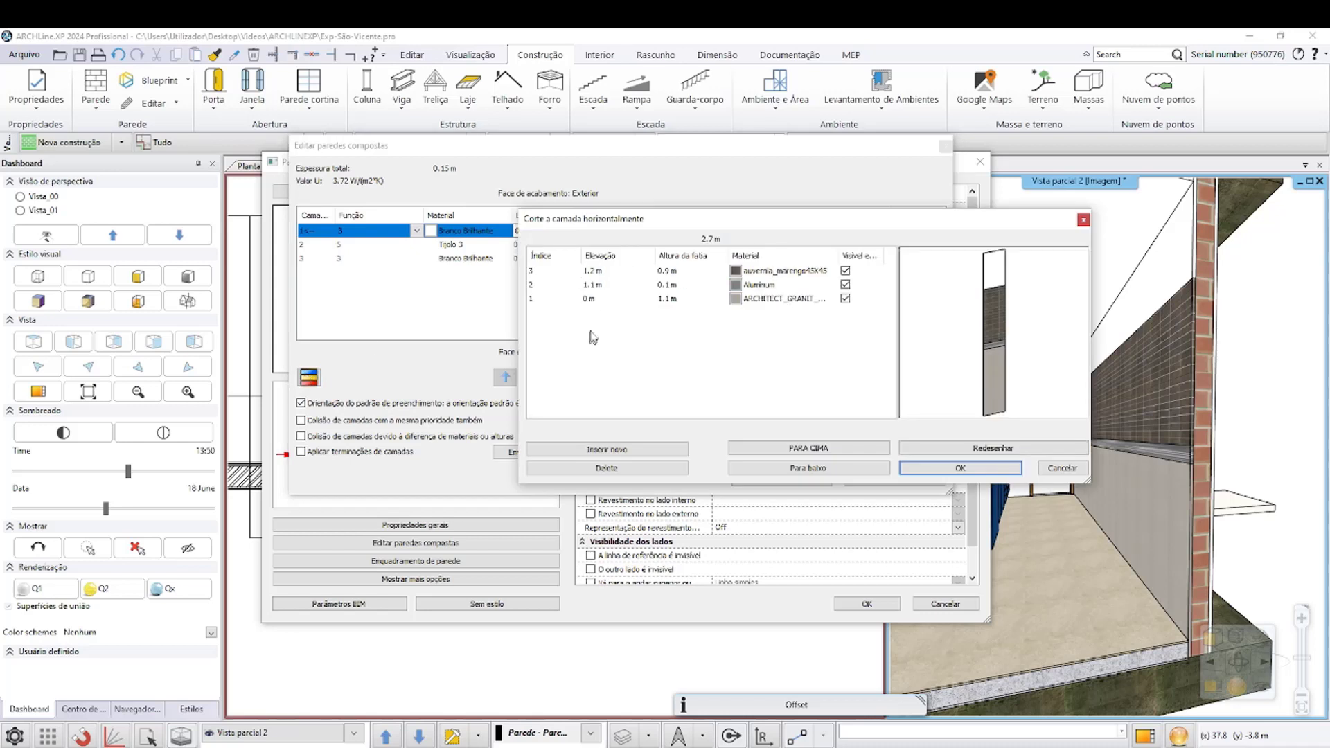
pyautogui.click(593, 298)
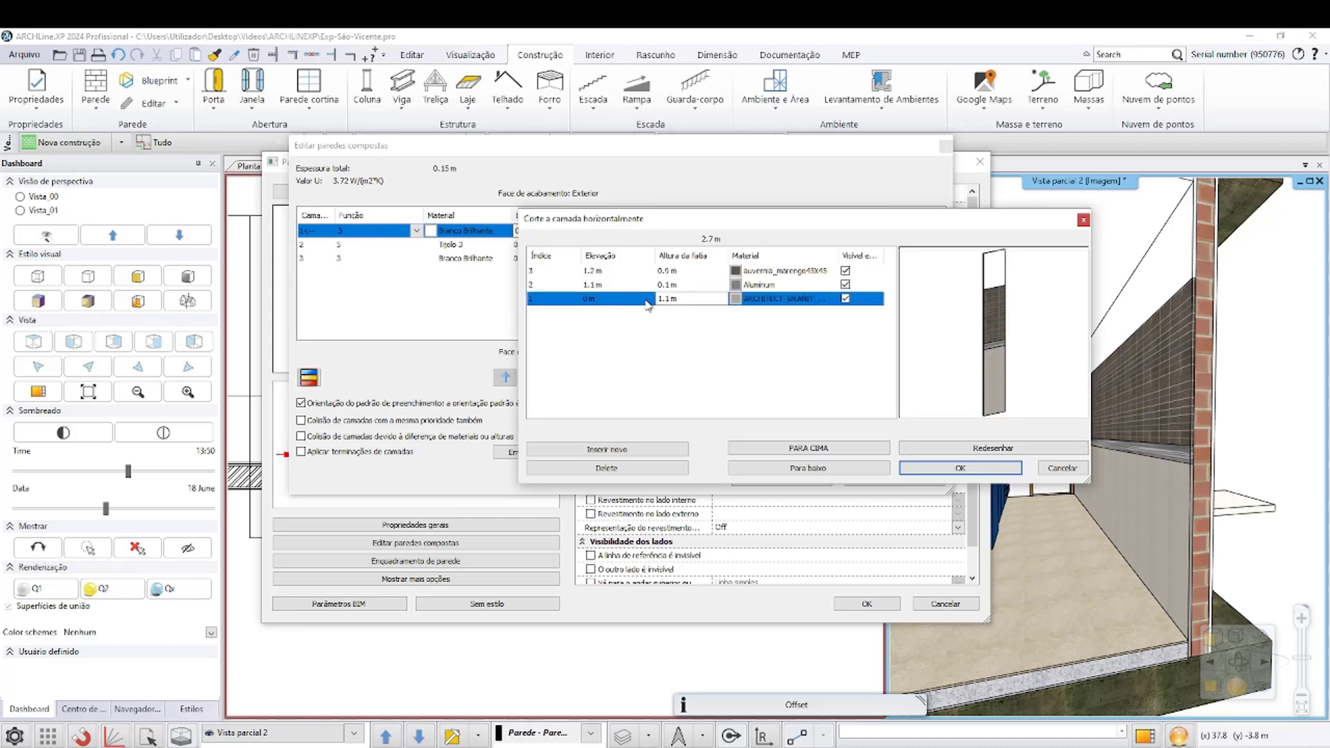
pyautogui.click(679, 285)
pyautogui.click(684, 272)
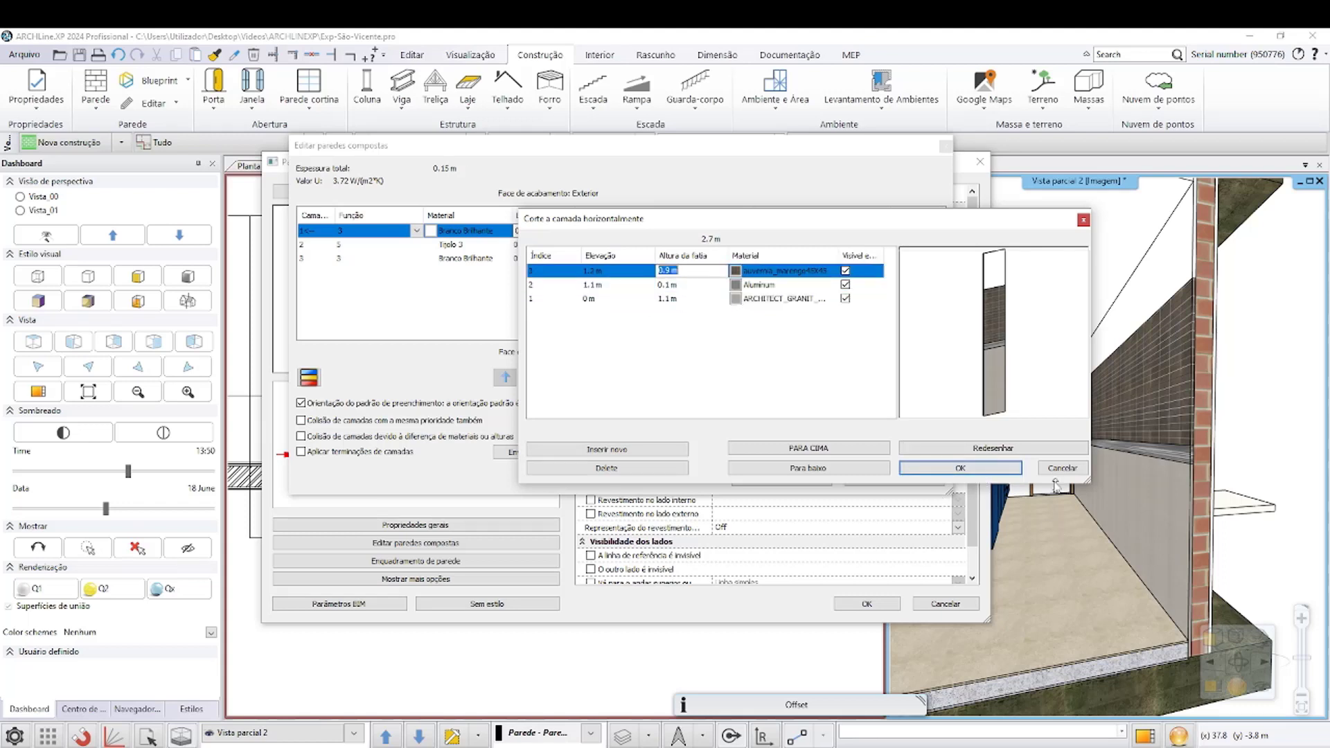
pyautogui.click(948, 472)
pyautogui.click(781, 479)
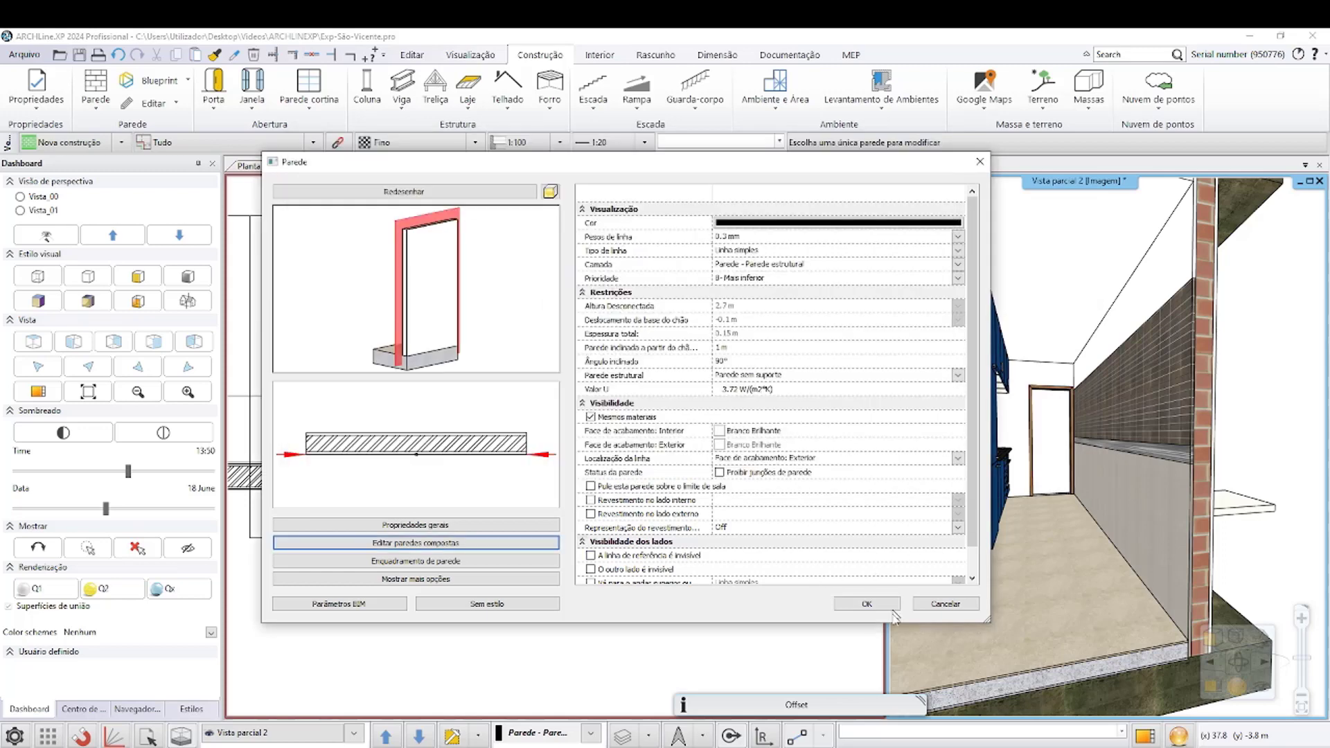
pyautogui.click(867, 603)
# Step: Select the 8.7 m exterior brick wall below the kitchen counter in the plan
pyautogui.scroll(-2, 1077, 433)
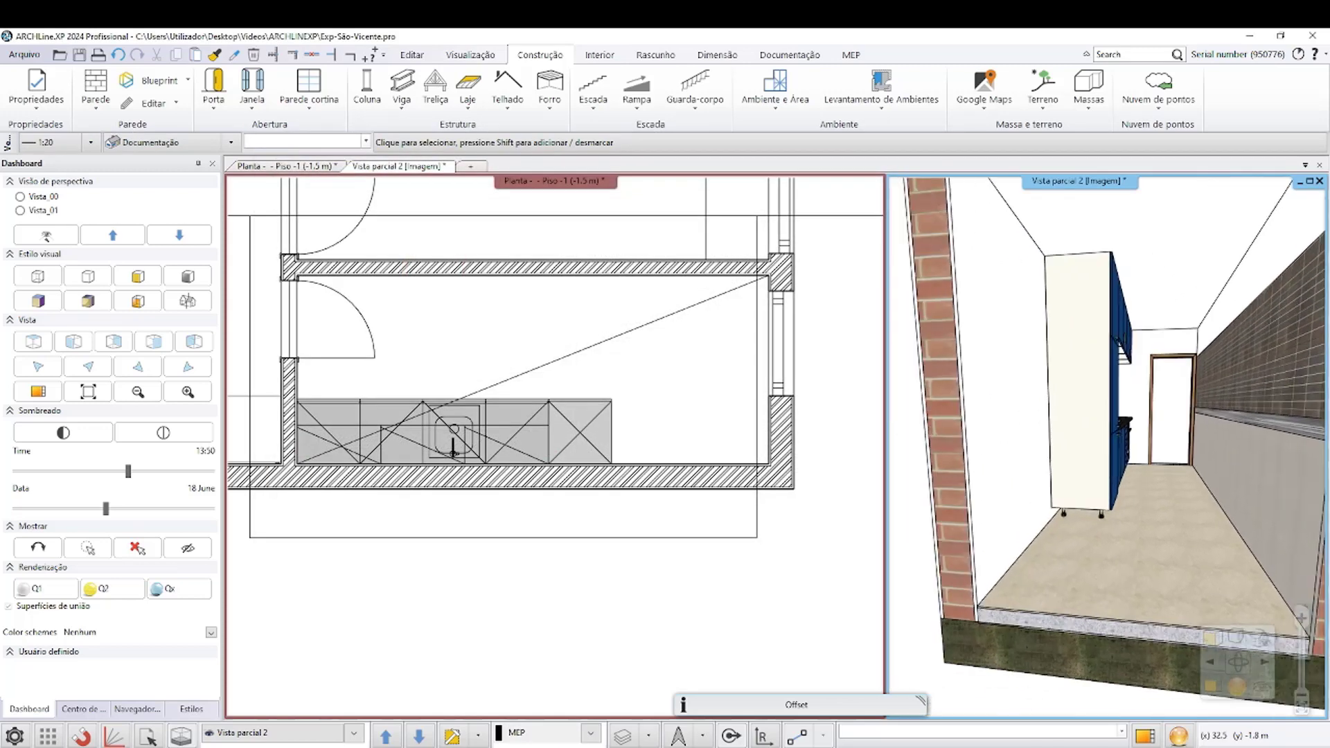
pyautogui.scroll(-1, 1076, 440)
pyautogui.scroll(-1, 1076, 443)
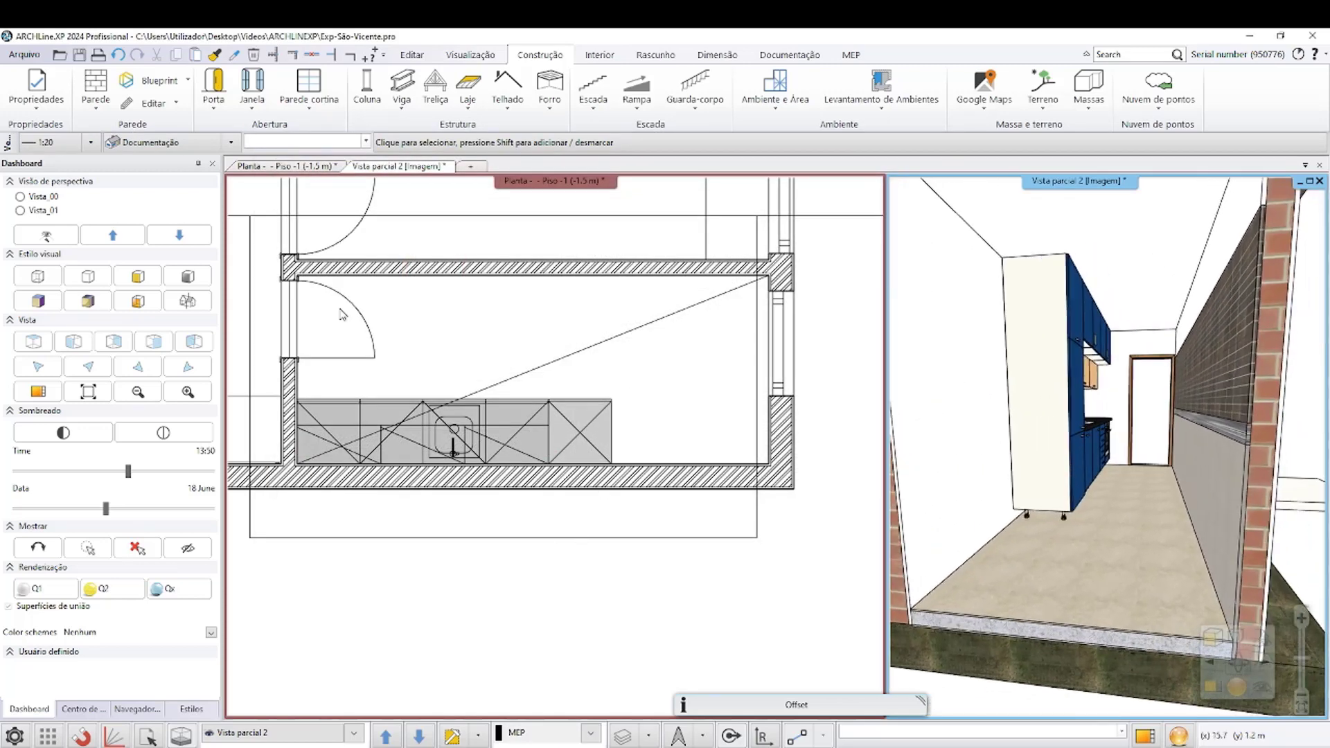
pyautogui.click(290, 400)
pyautogui.click(290, 402)
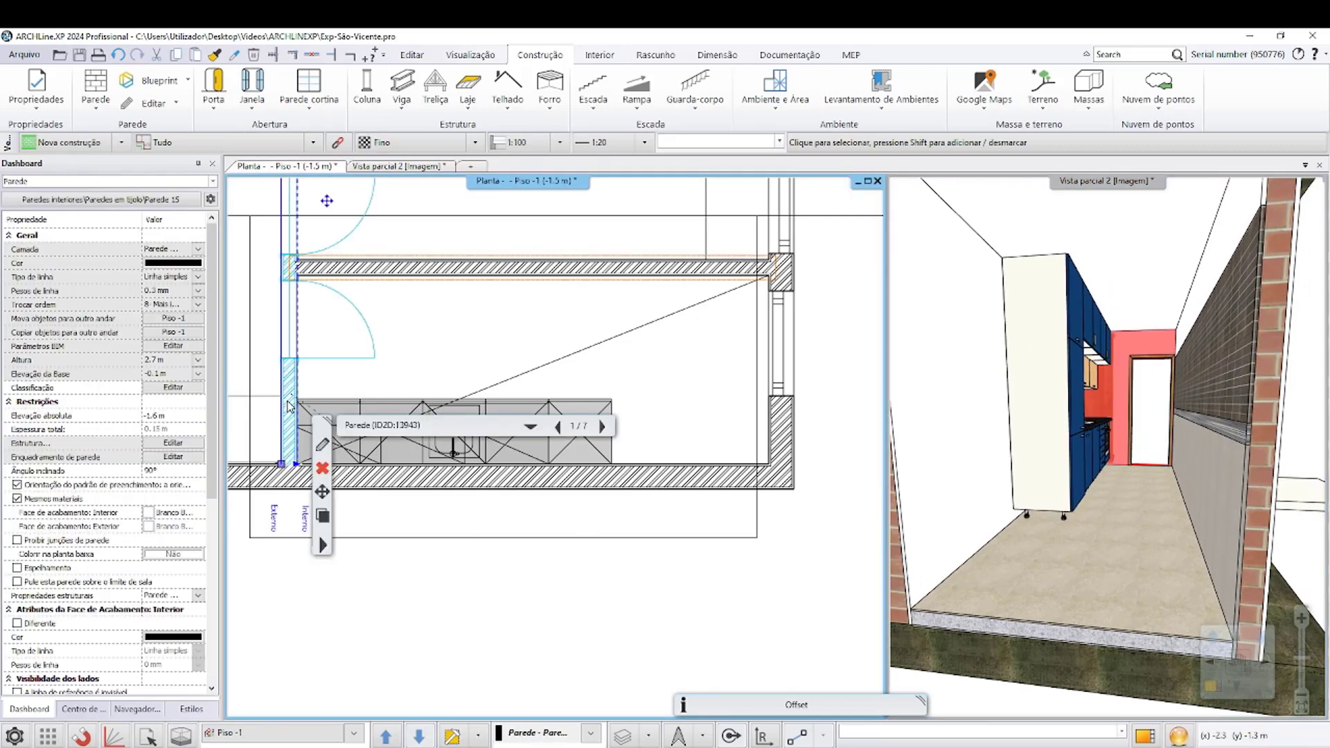
pyautogui.click(666, 480)
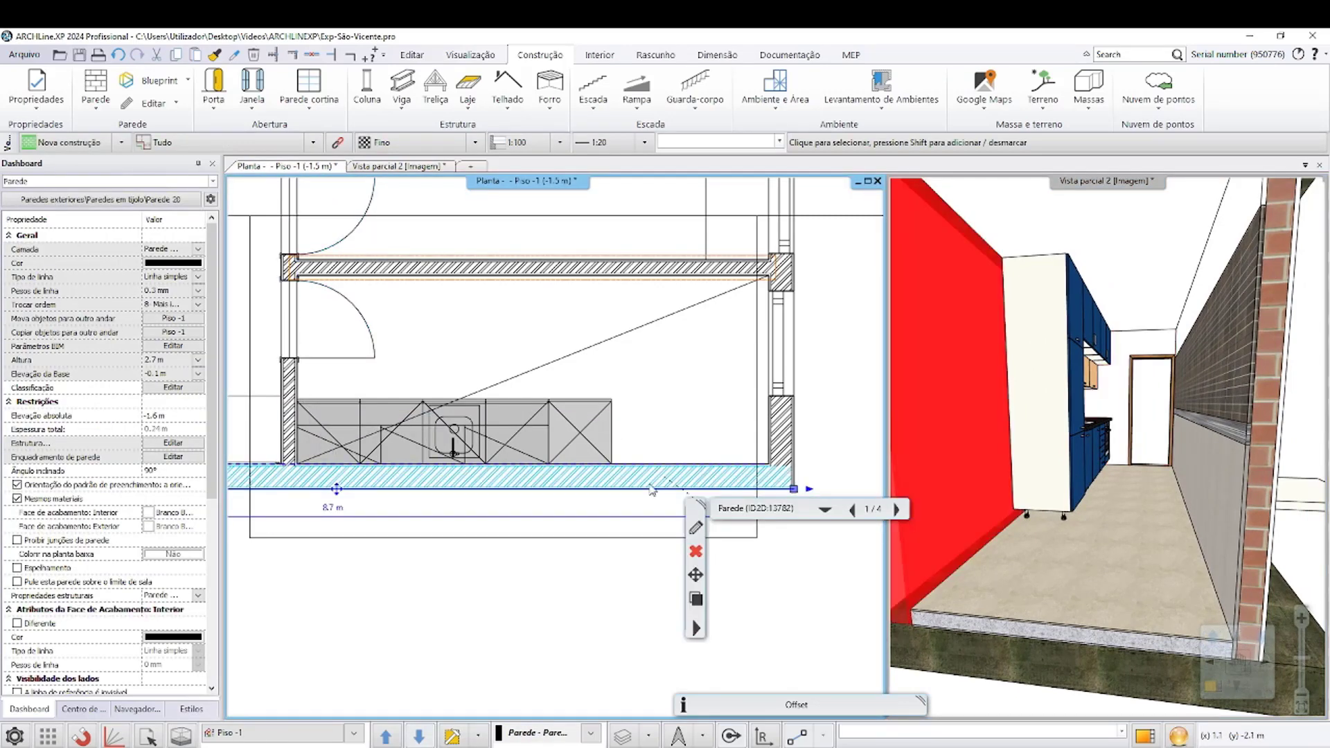
pyautogui.scroll(-1, 796, 356)
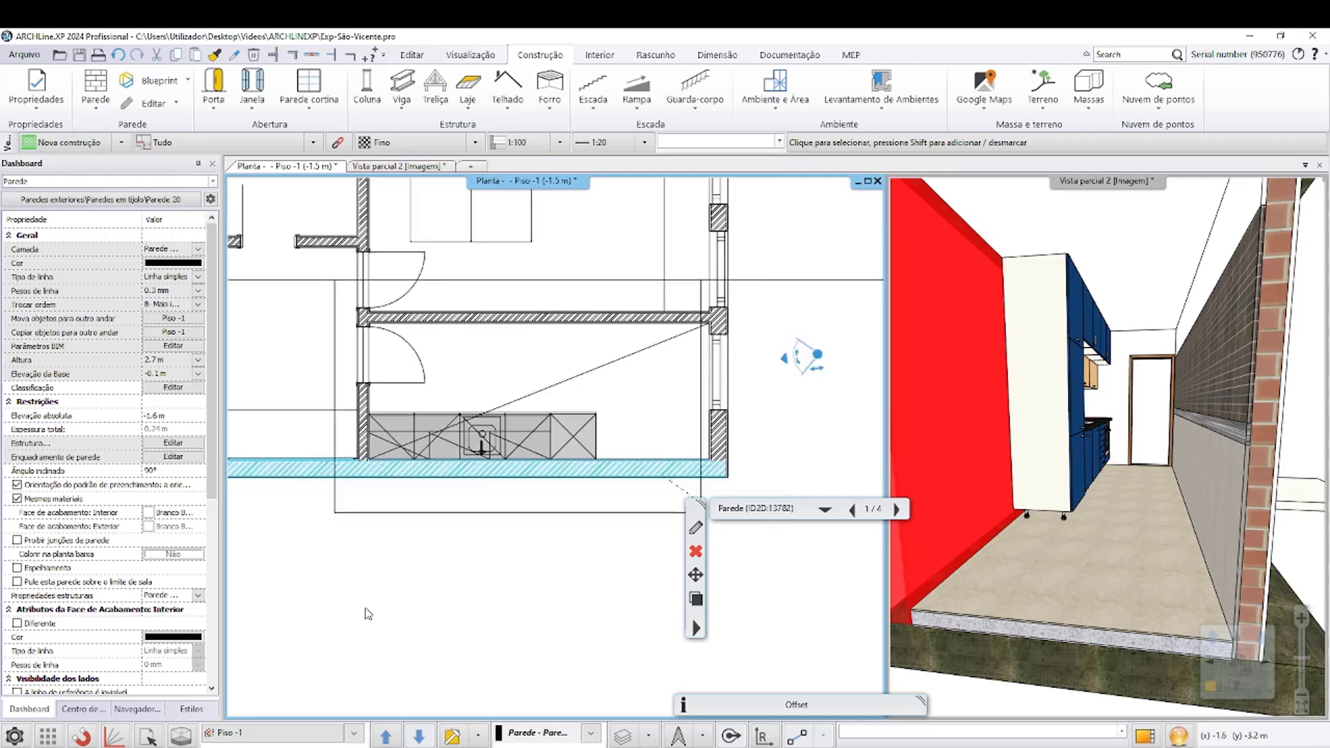
pyautogui.scroll(-1, 796, 371)
pyautogui.scroll(-2, 796, 372)
pyautogui.scroll(-1, 762, 392)
pyautogui.scroll(2, 601, 435)
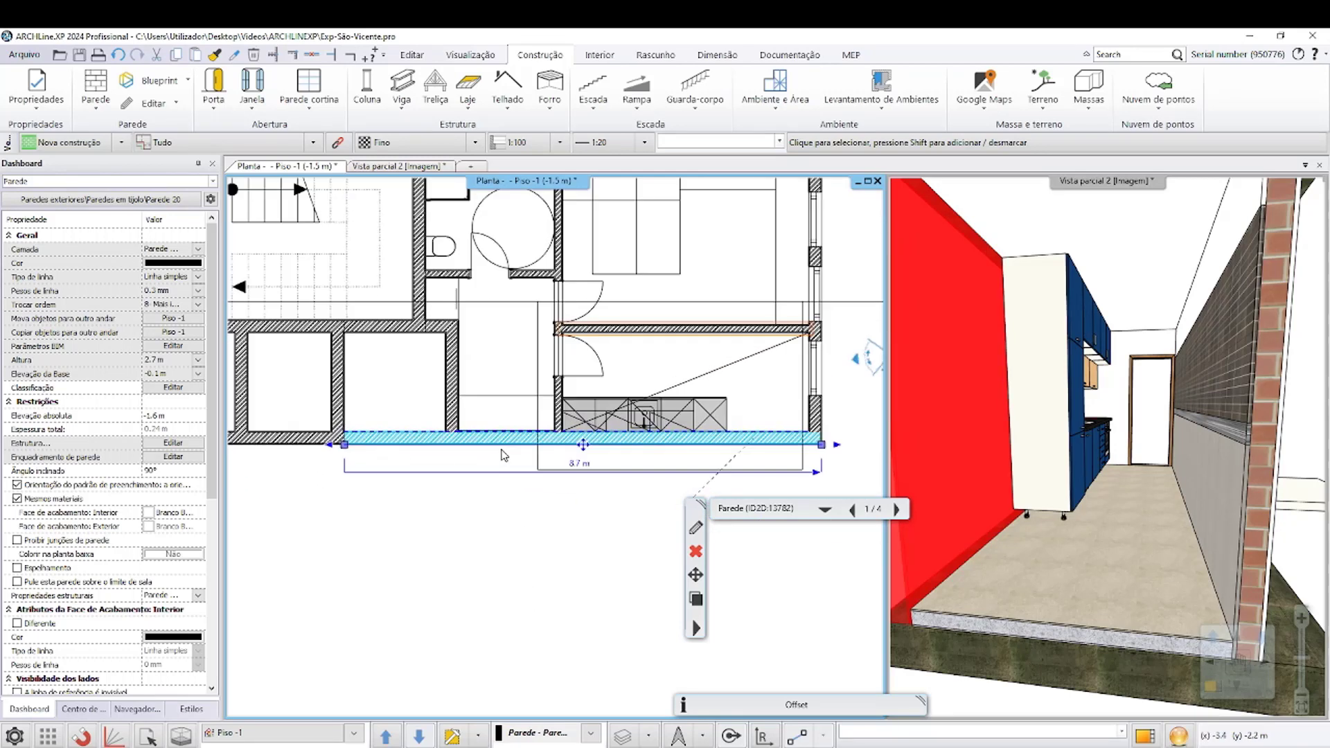
pyautogui.scroll(1, 601, 435)
pyautogui.scroll(1, 647, 379)
pyautogui.click(836, 402)
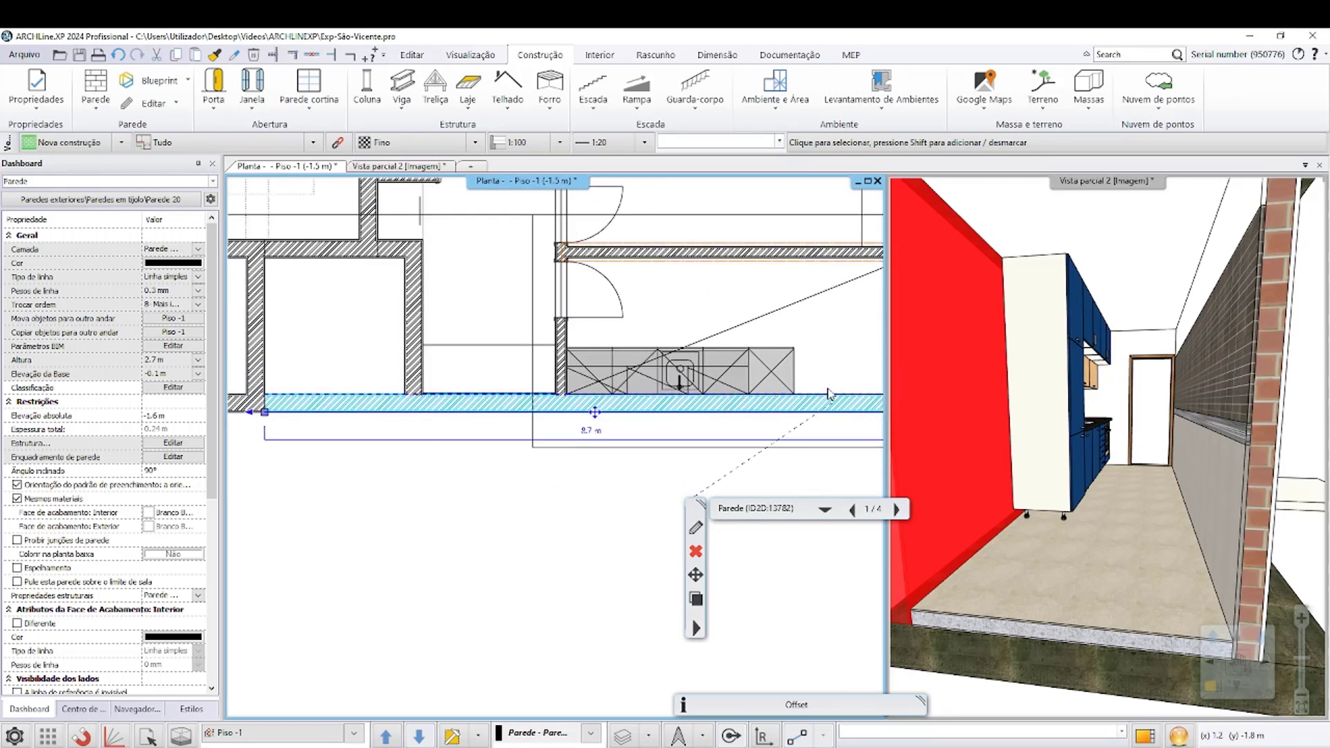
pyautogui.scroll(-1, 619, 405)
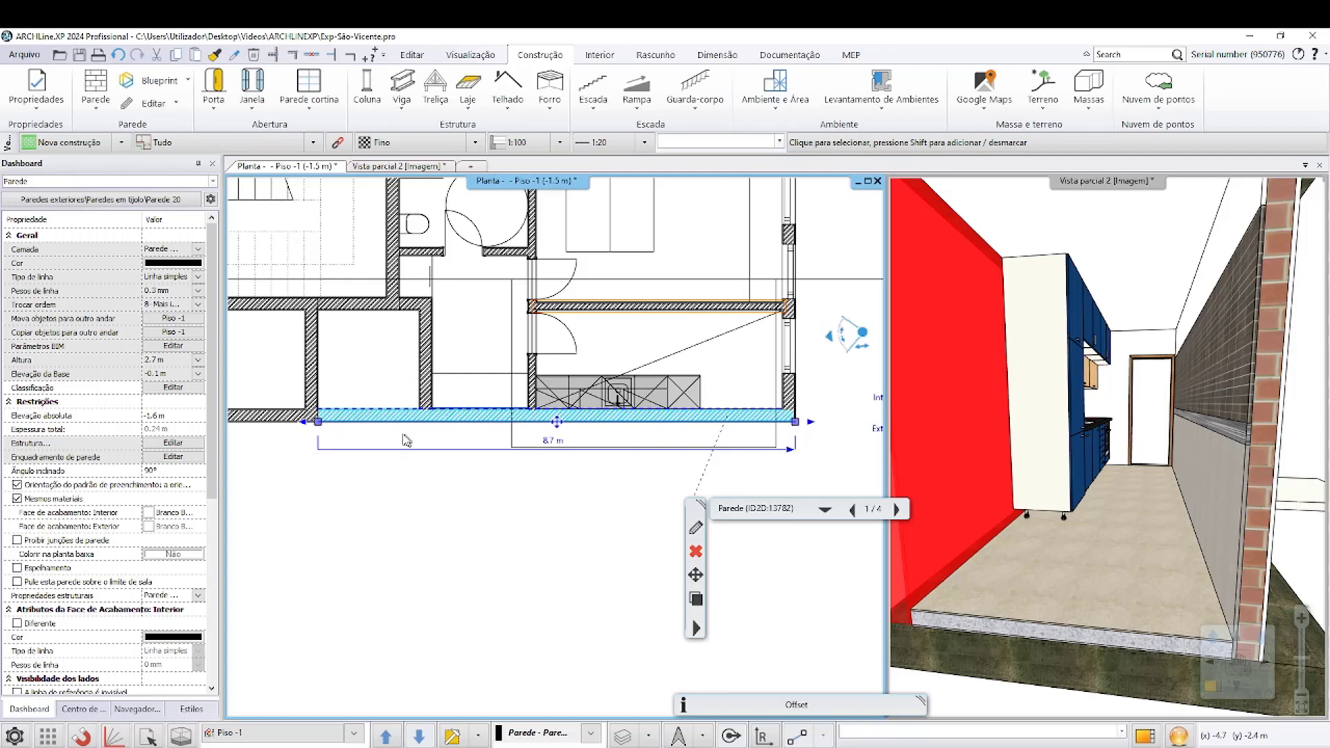
pyautogui.scroll(2, 544, 416)
pyautogui.scroll(1, 540, 415)
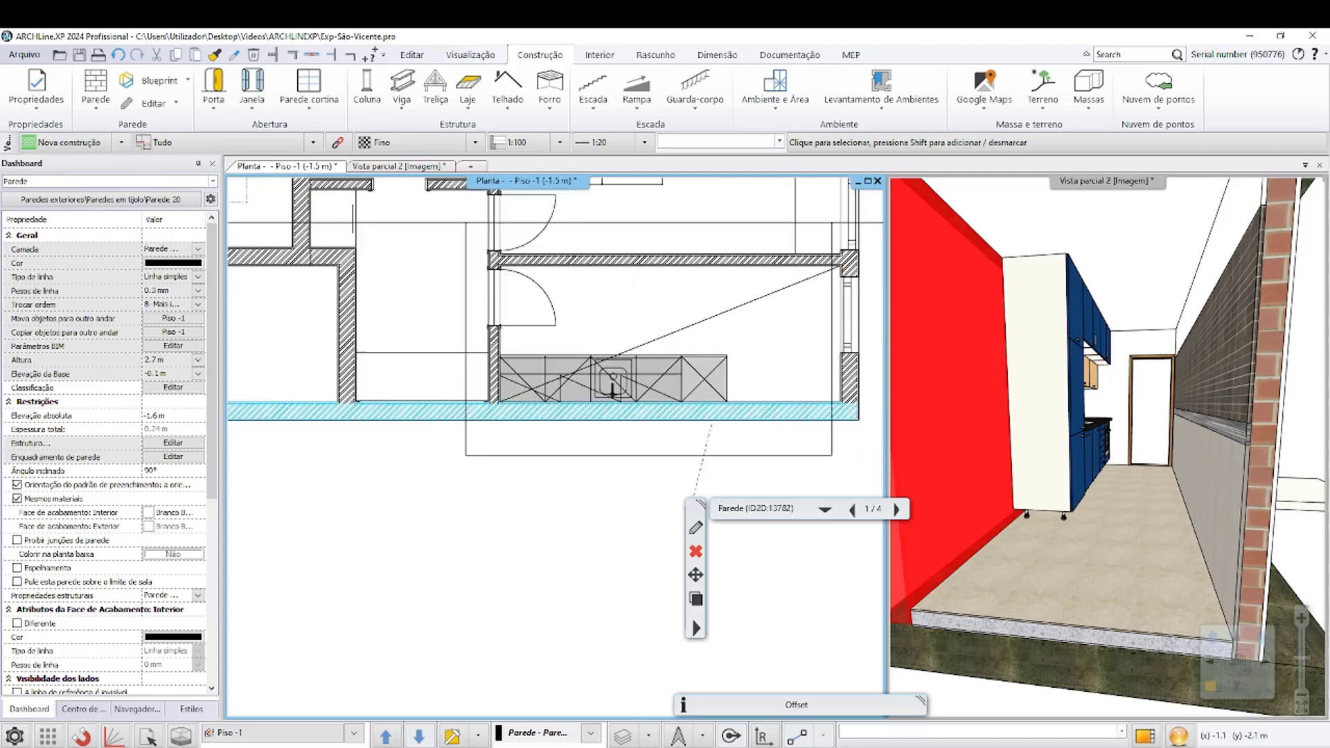
pyautogui.scroll(1, 539, 417)
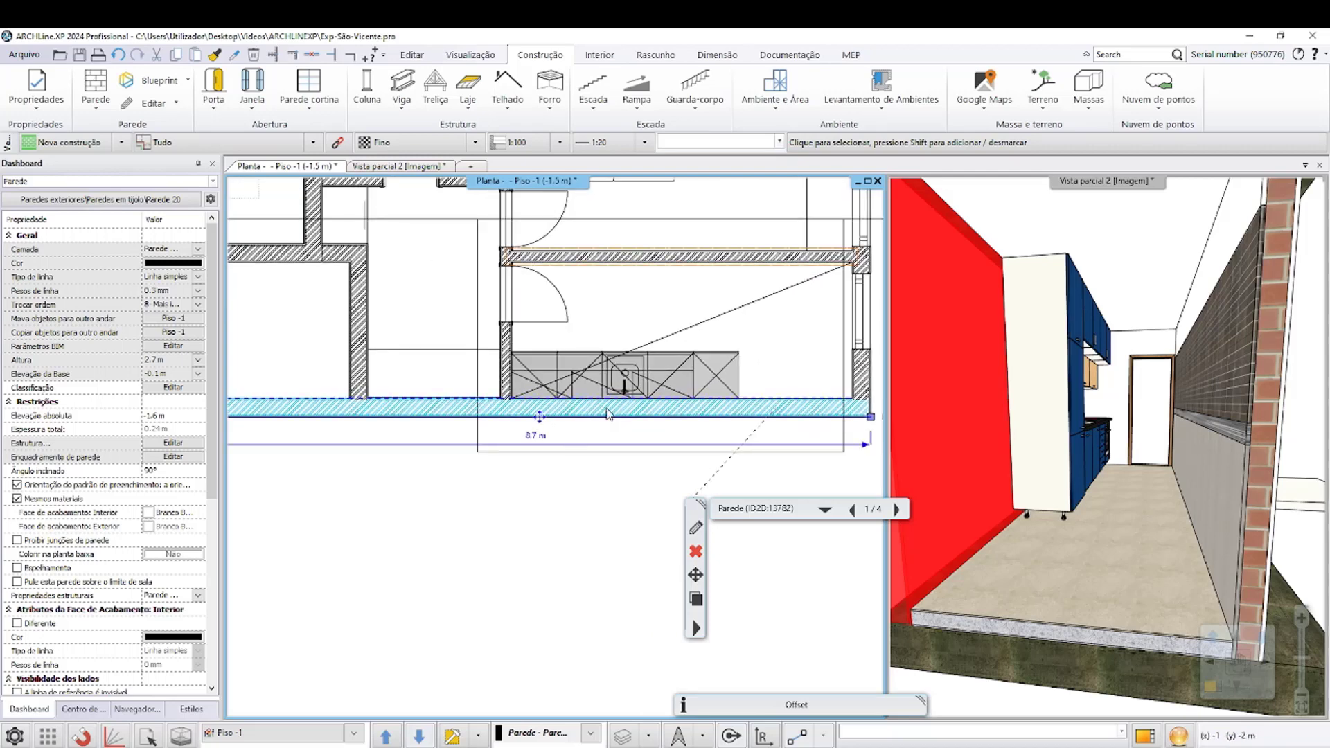
pyautogui.scroll(2, 495, 443)
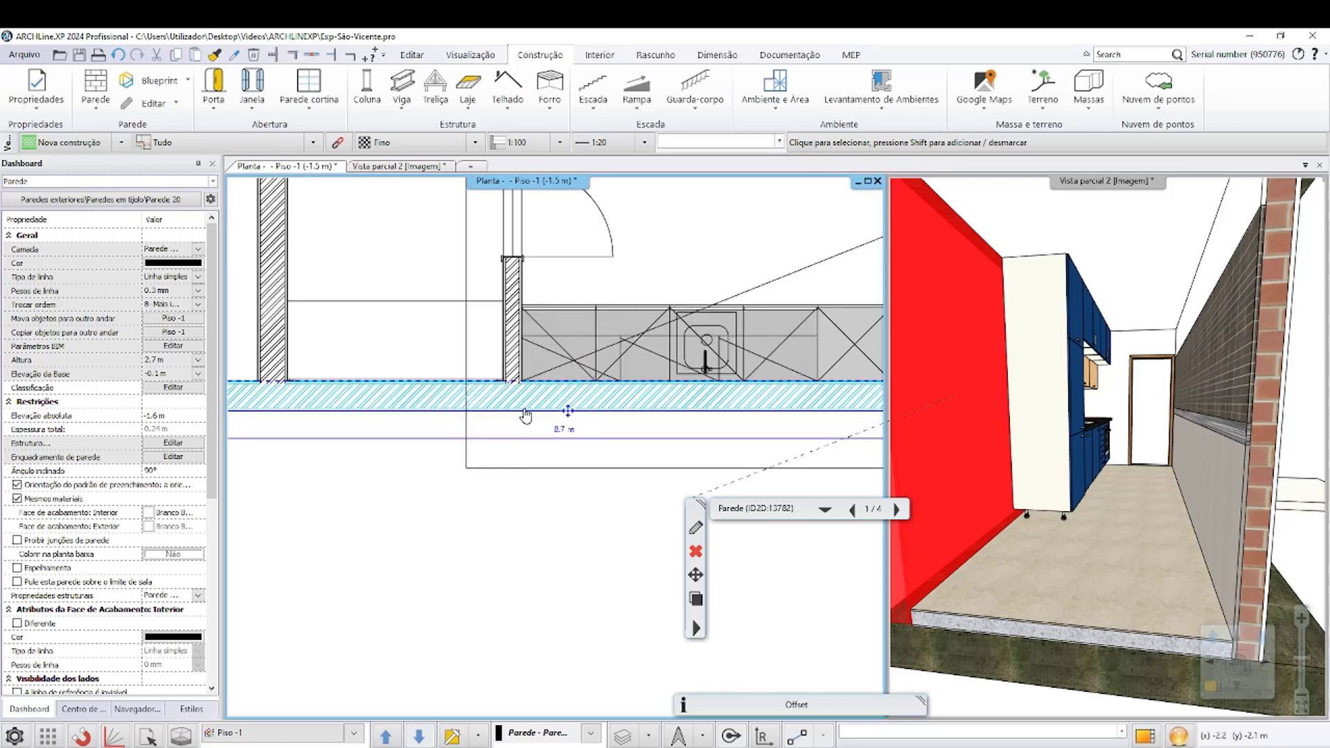
# Step: Insert a new endpoint splitting the bottom wall at the inner wall intersection
pyautogui.click(525, 414)
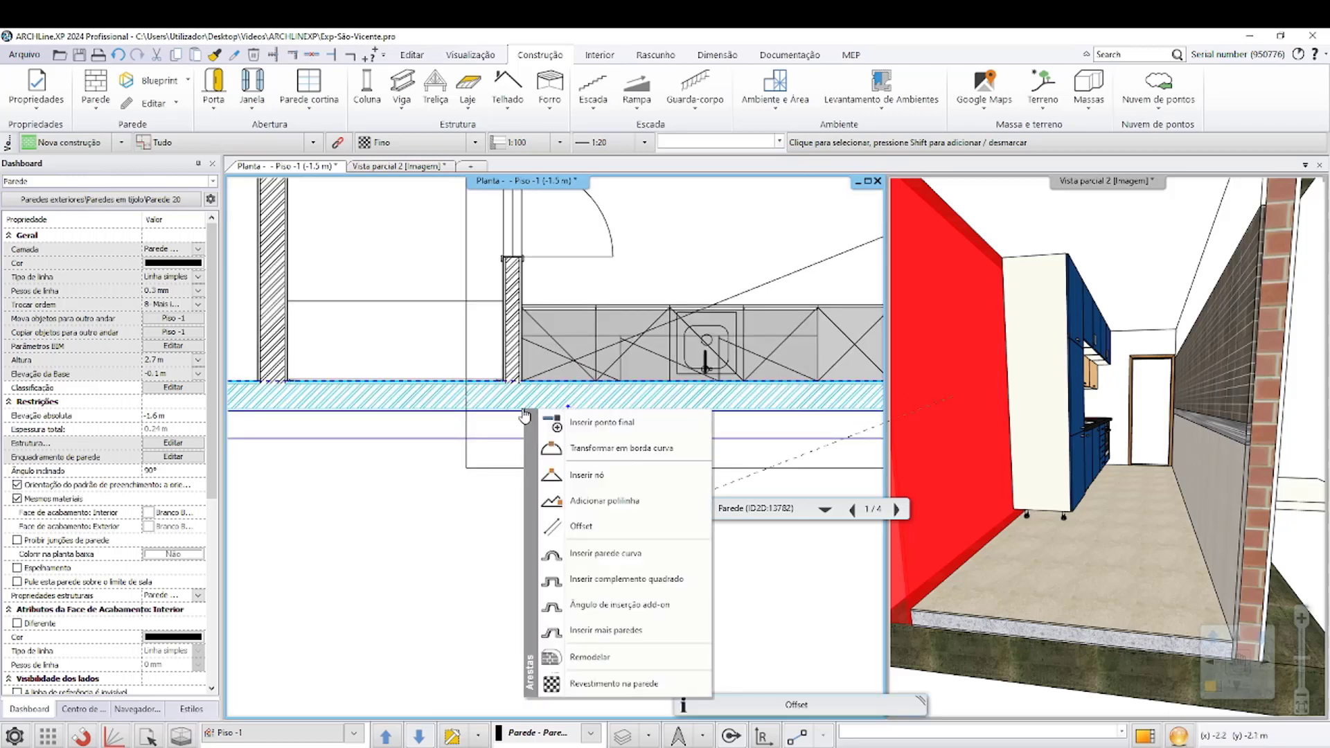
pyautogui.click(613, 424)
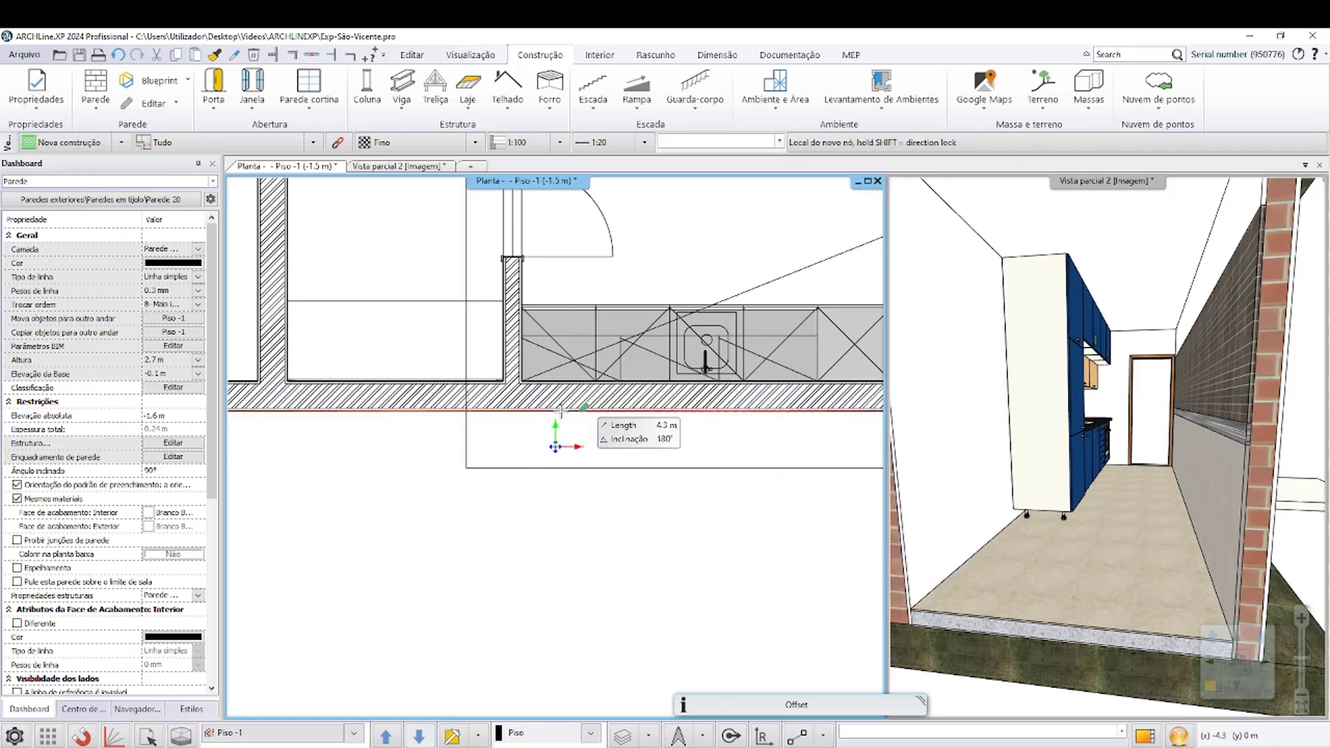
pyautogui.scroll(2, 540, 367)
pyautogui.scroll(1, 540, 367)
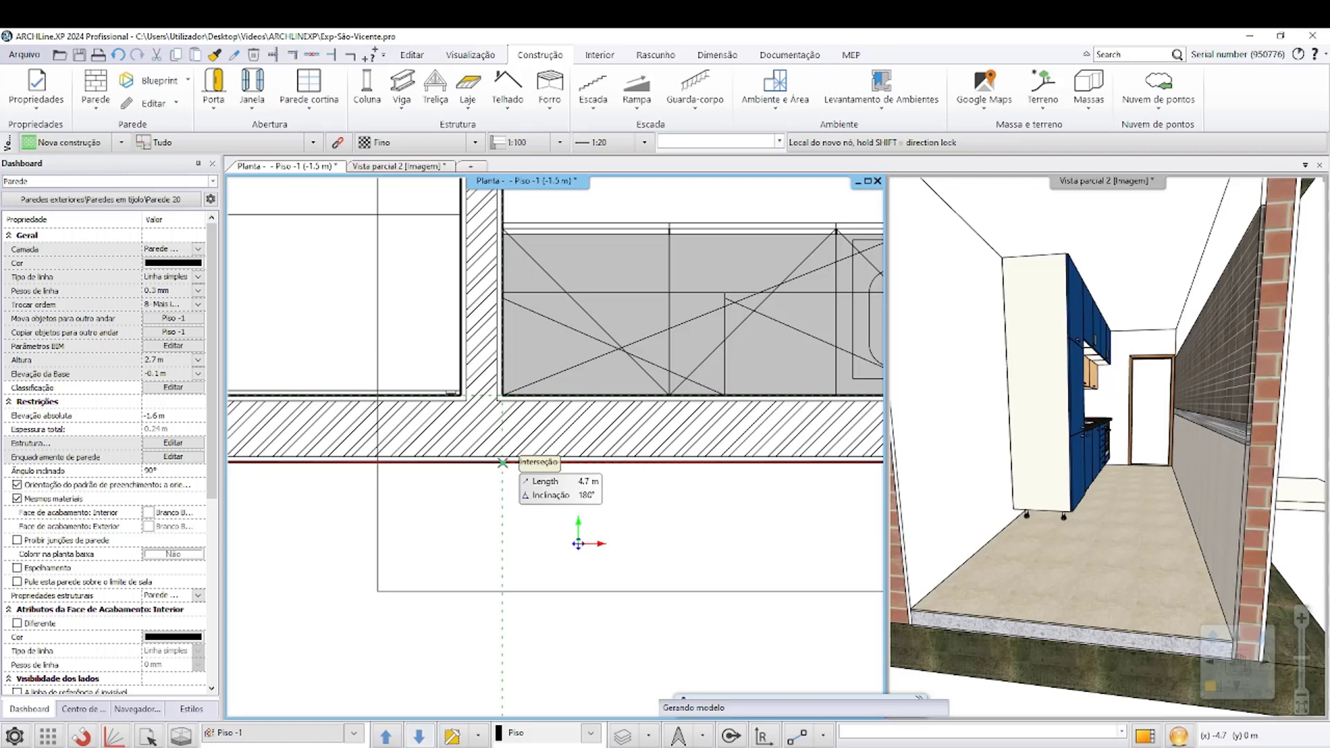
pyautogui.click(503, 463)
pyautogui.press('Escape')
# Step: Select the resulting 4.7 m wall section beneath the kitchen counter
pyautogui.click(573, 429)
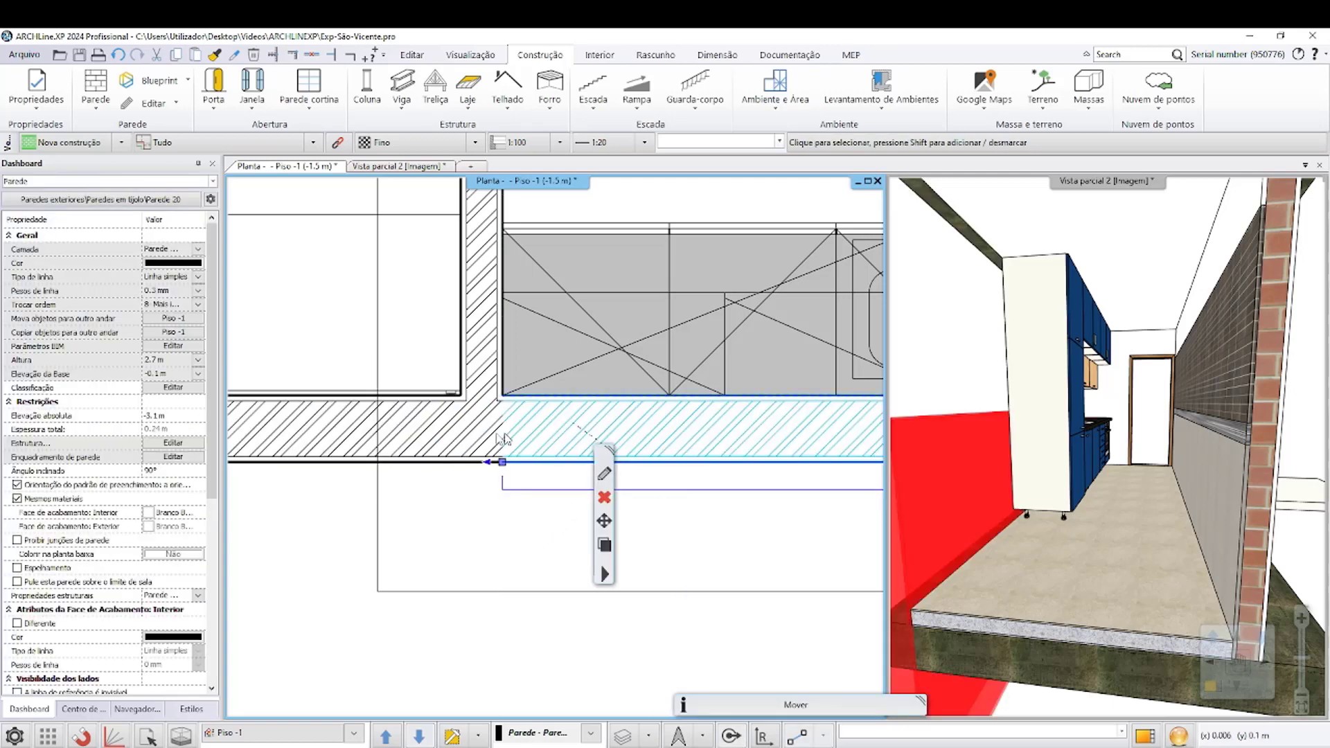
pyautogui.scroll(-2, 601, 438)
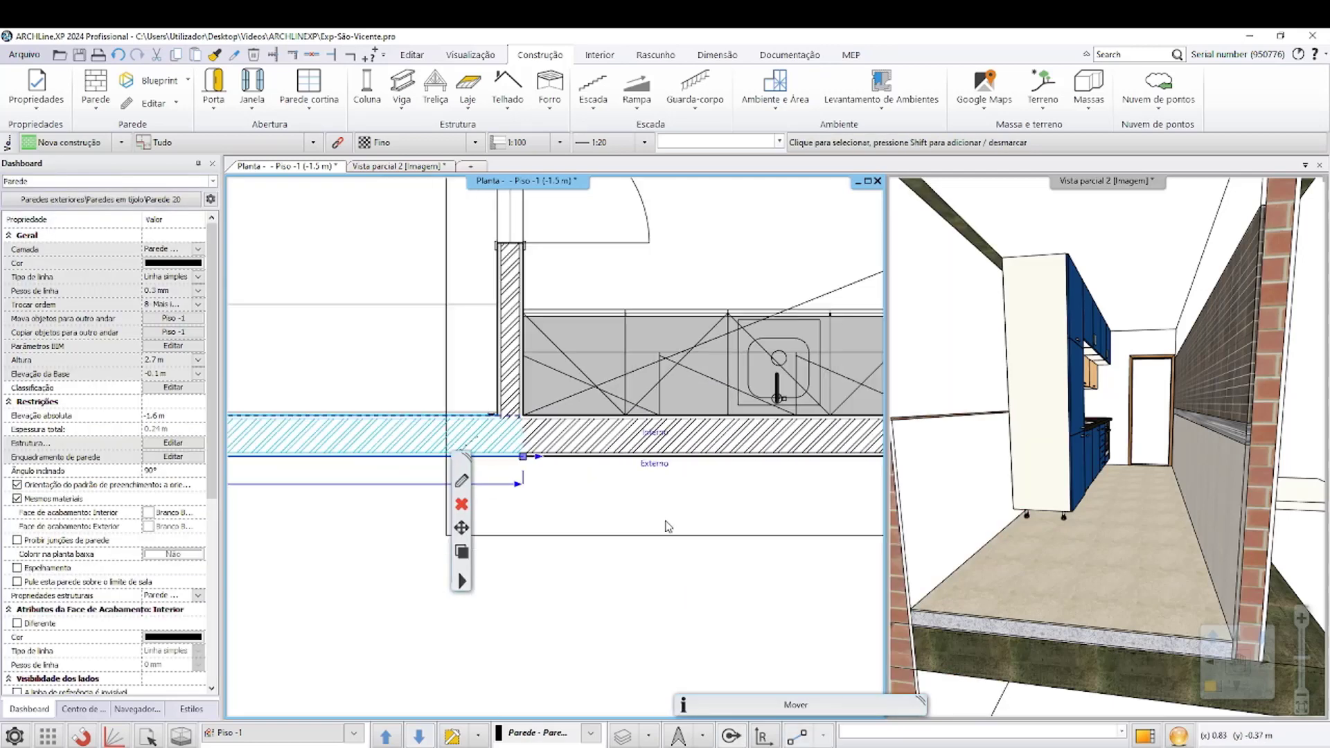
pyautogui.press('Escape')
pyautogui.scroll(-2, 540, 388)
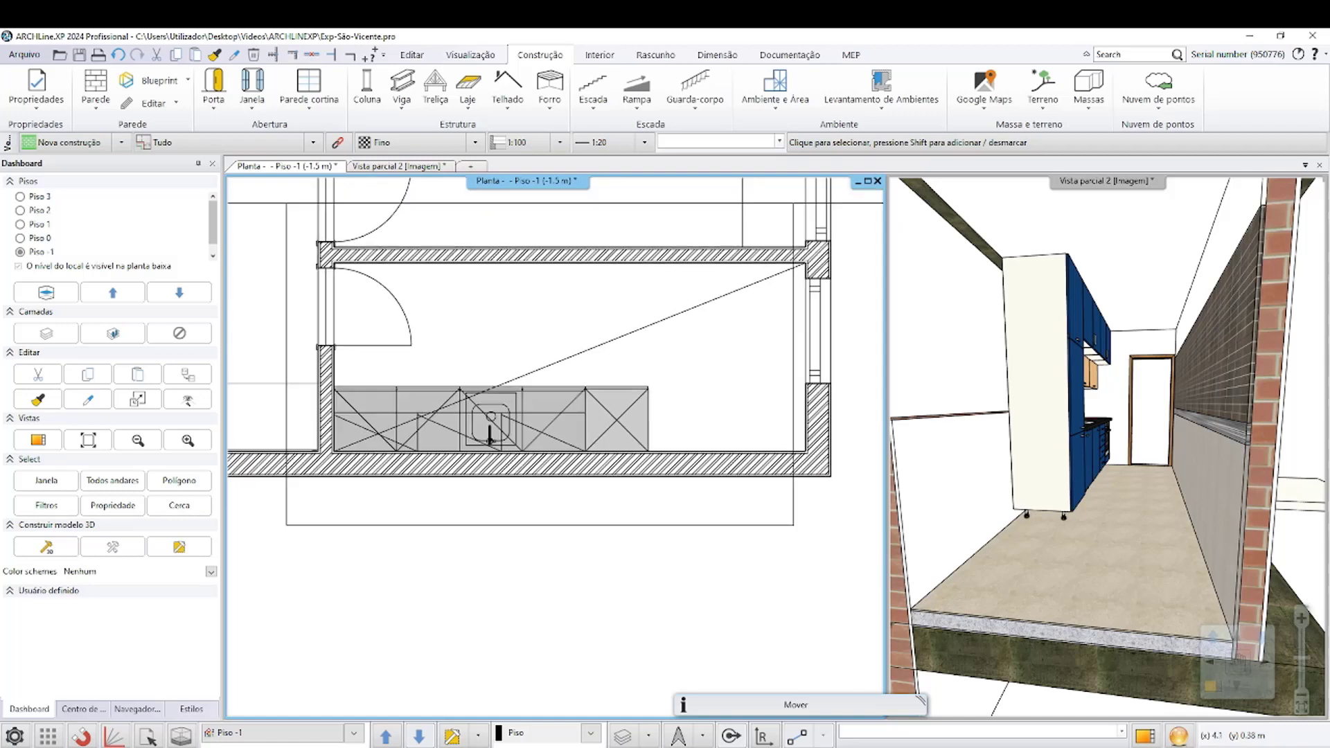
pyautogui.click(745, 473)
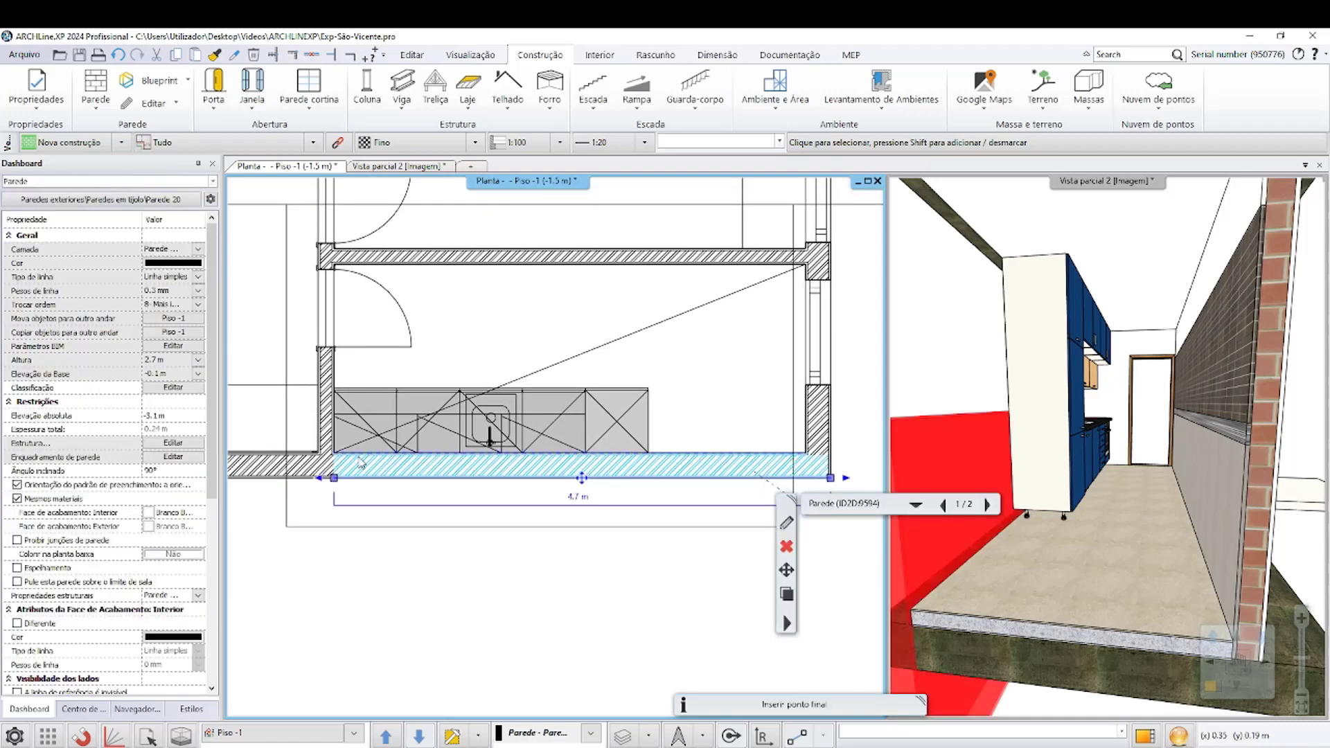
# Step: Start horizontal slicing of the 4.7 m wall's third layer, its Branco Brilhante interior finish
pyautogui.moveTo(354, 487); pyautogui.dragTo(320, 441, button='middle')
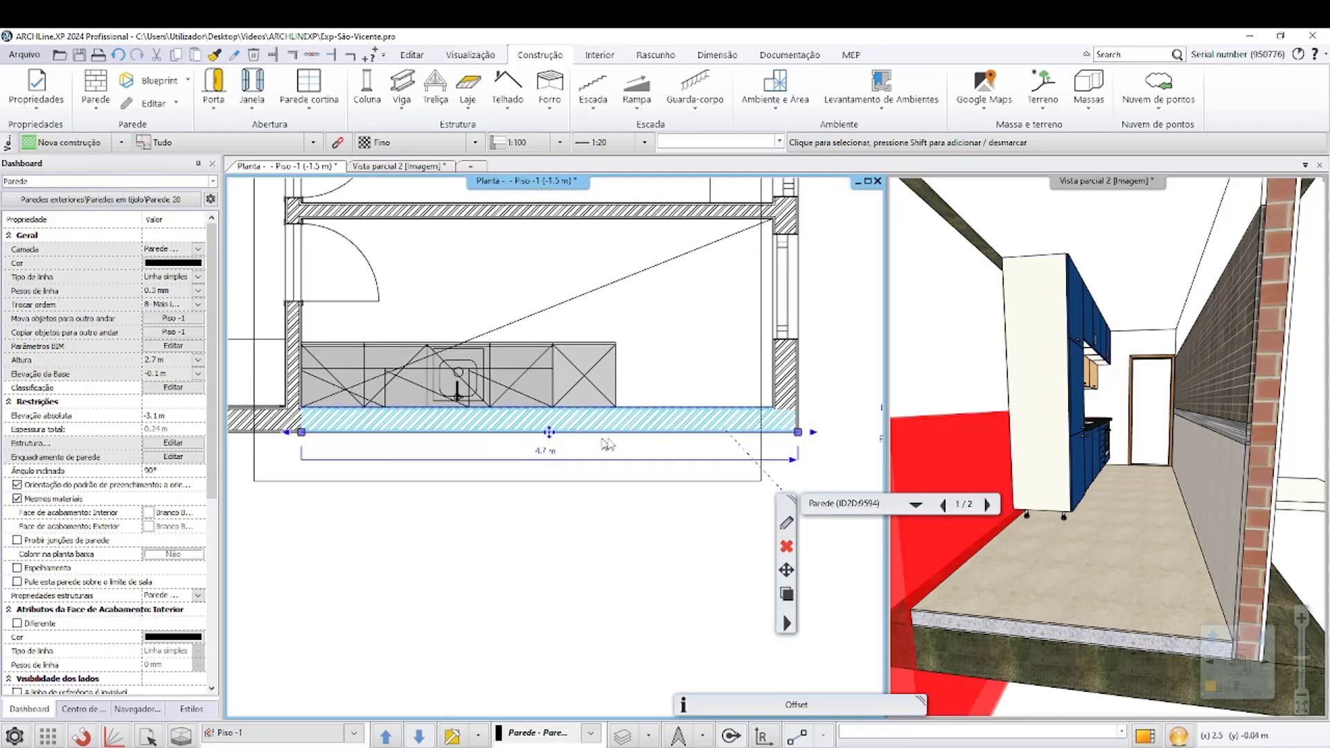
pyautogui.click(787, 527)
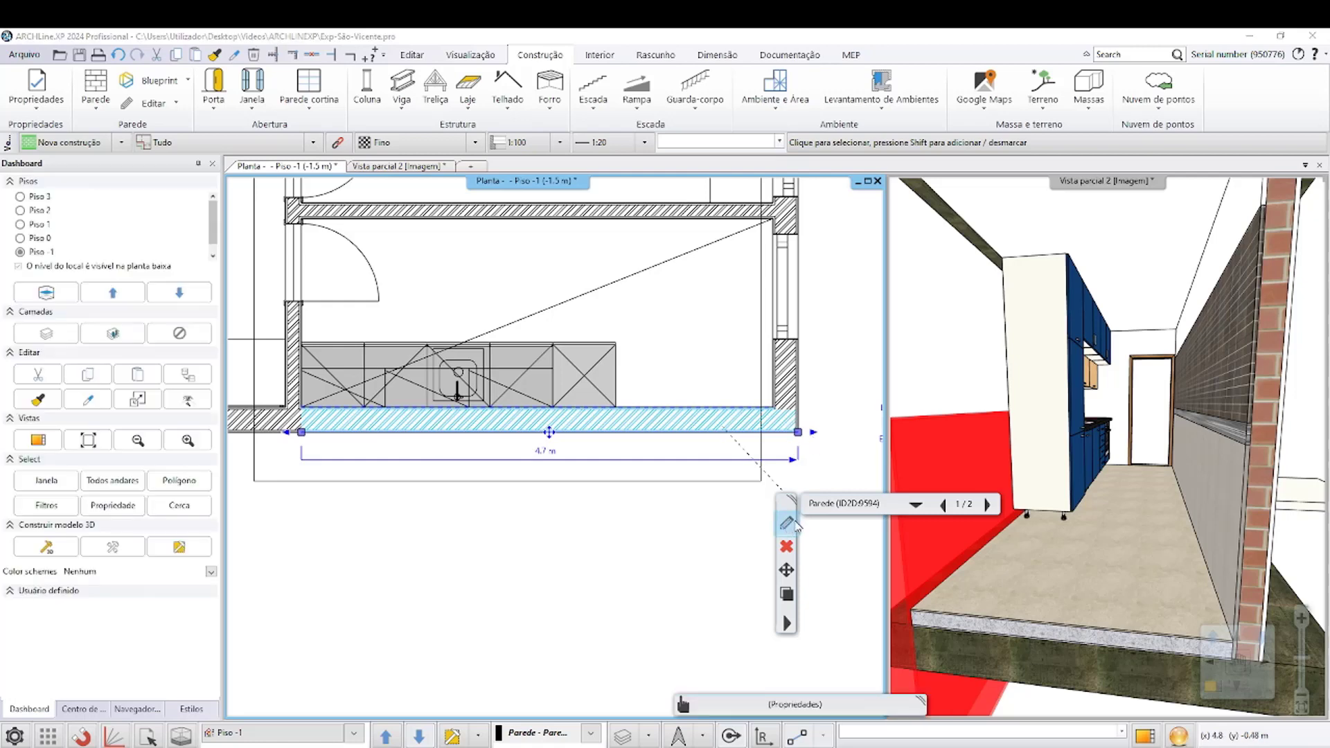
pyautogui.click(457, 546)
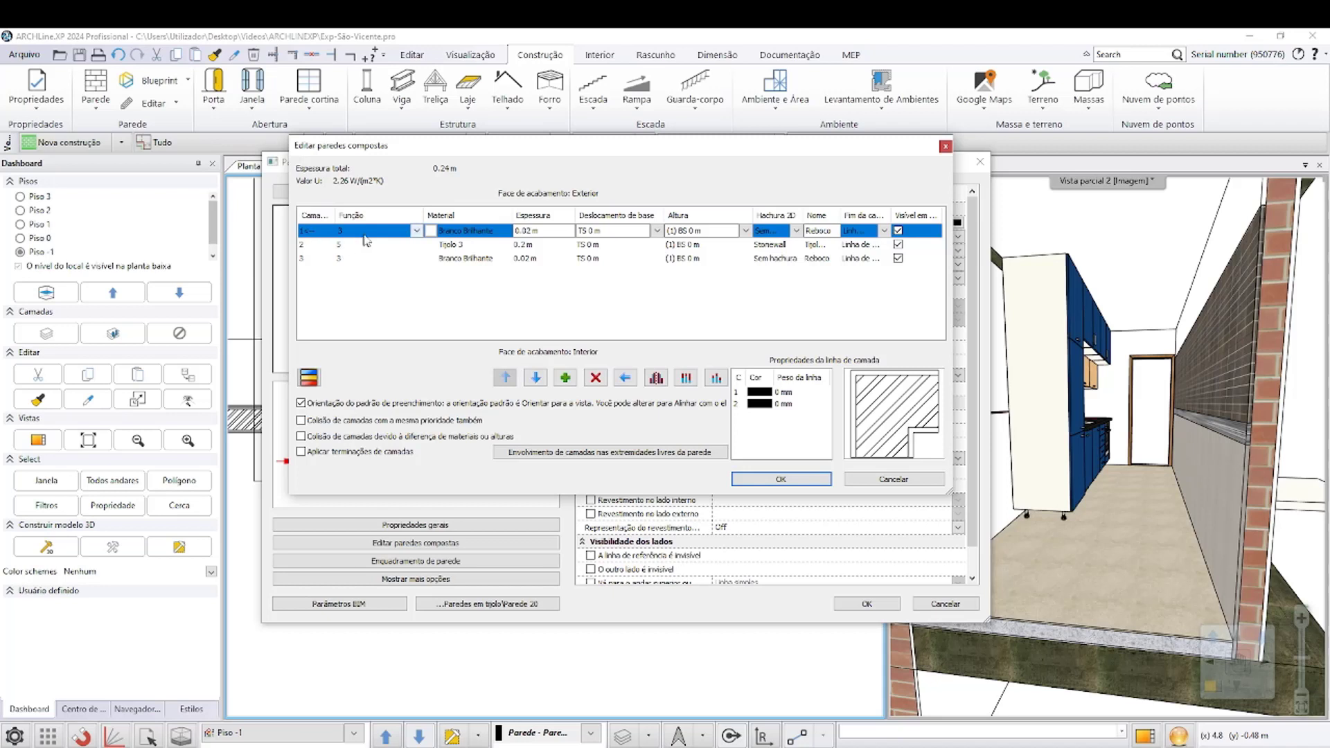
pyautogui.click(308, 259)
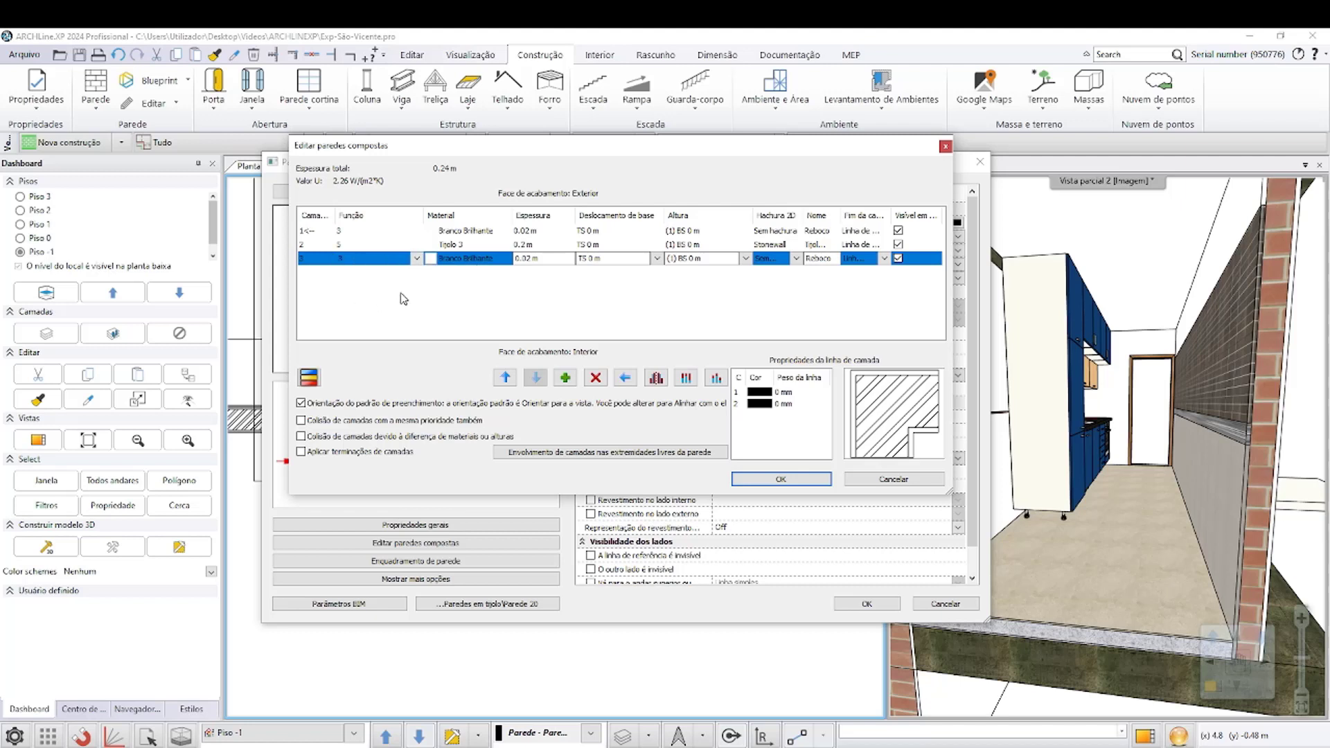
pyautogui.click(309, 377)
# Step: Insert three horizontal slices and set their heights to 1.1 m, 0.1 m and 0.9 m
pyautogui.click(632, 451)
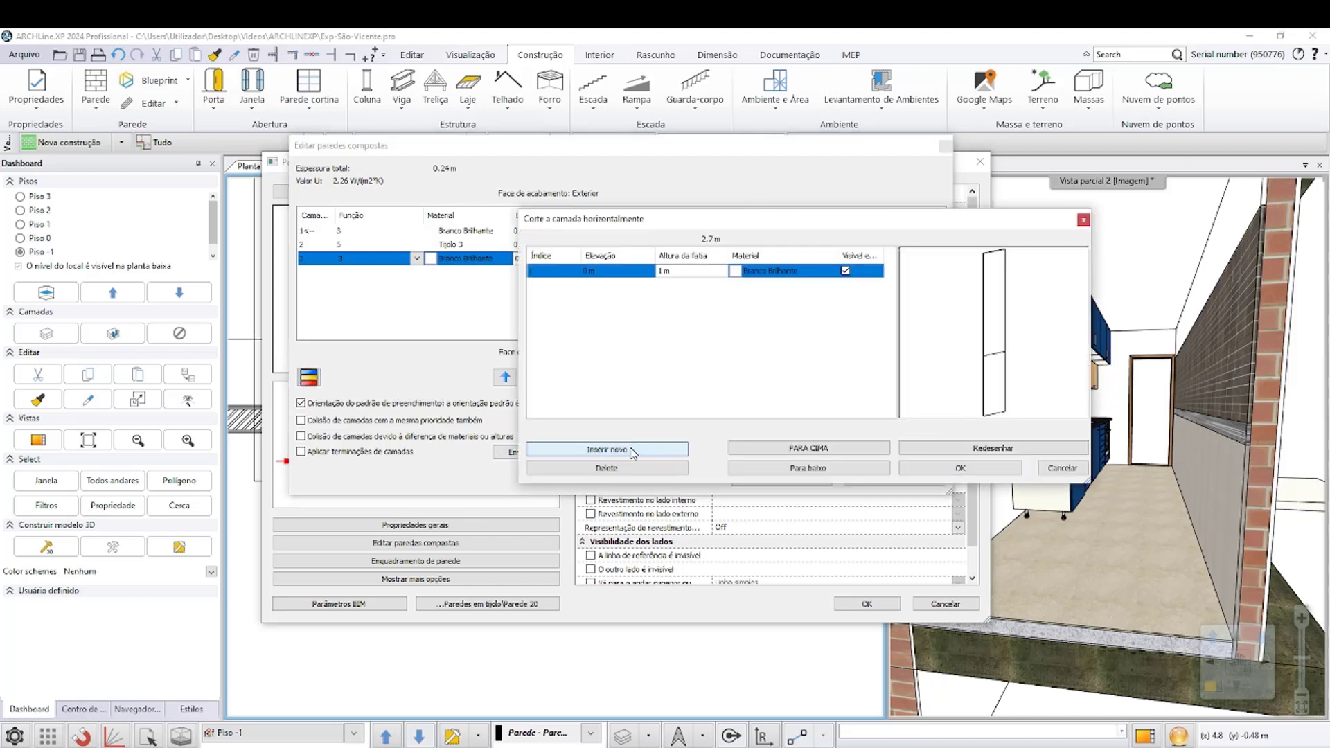
pyautogui.click(674, 298)
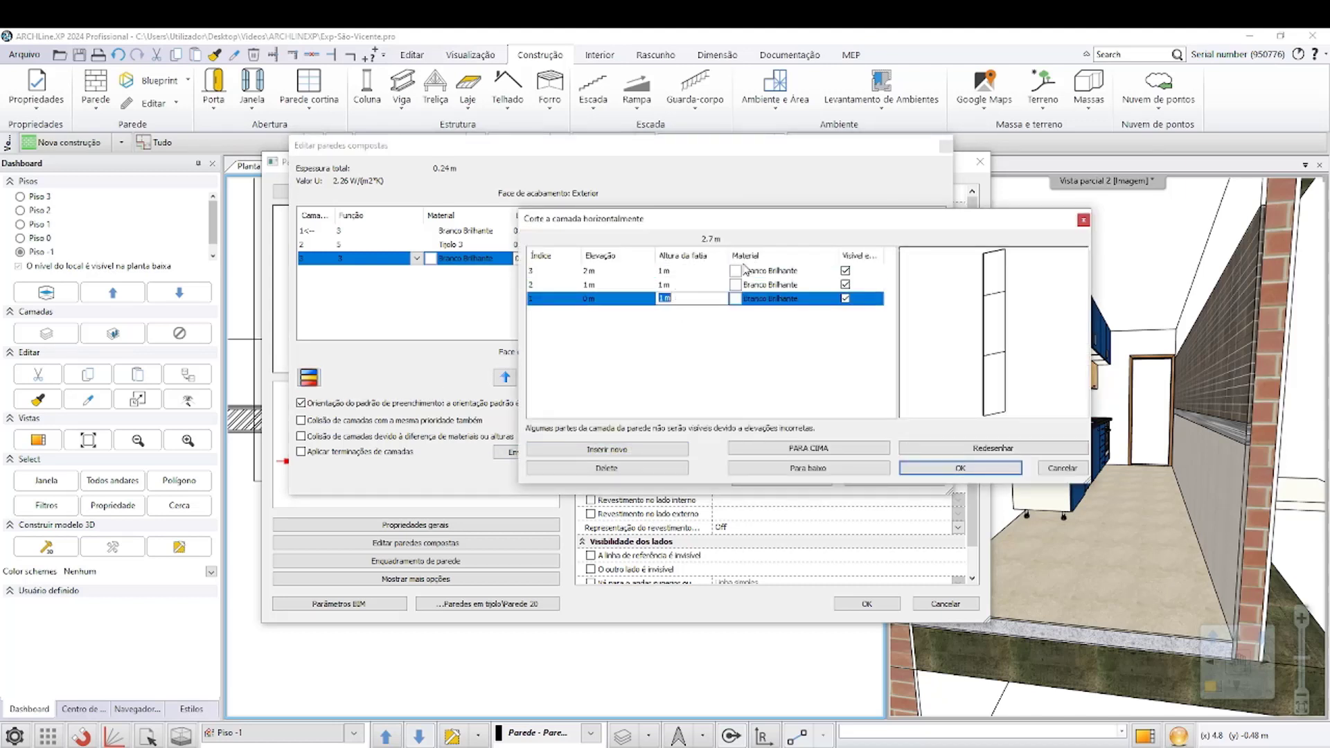
pyautogui.write('.1')
pyautogui.click(694, 285)
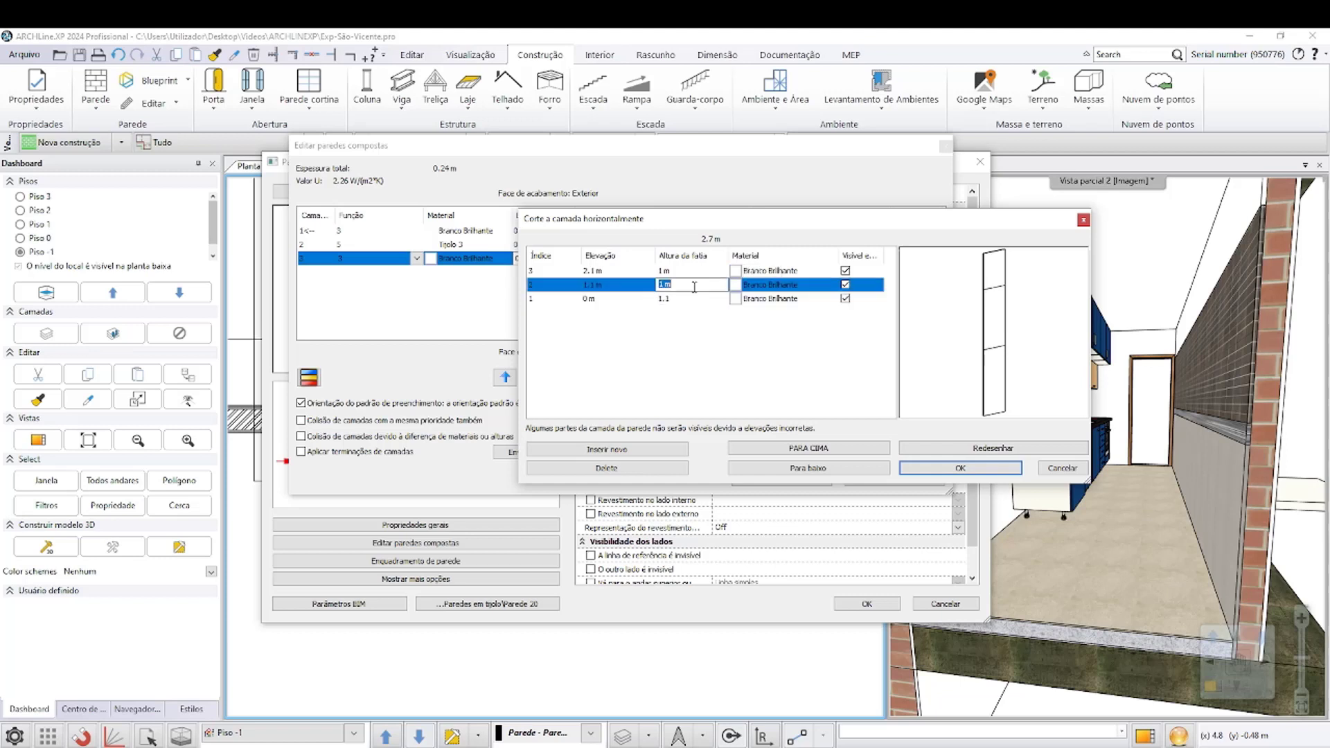
pyautogui.write('0.1')
pyautogui.click(686, 271)
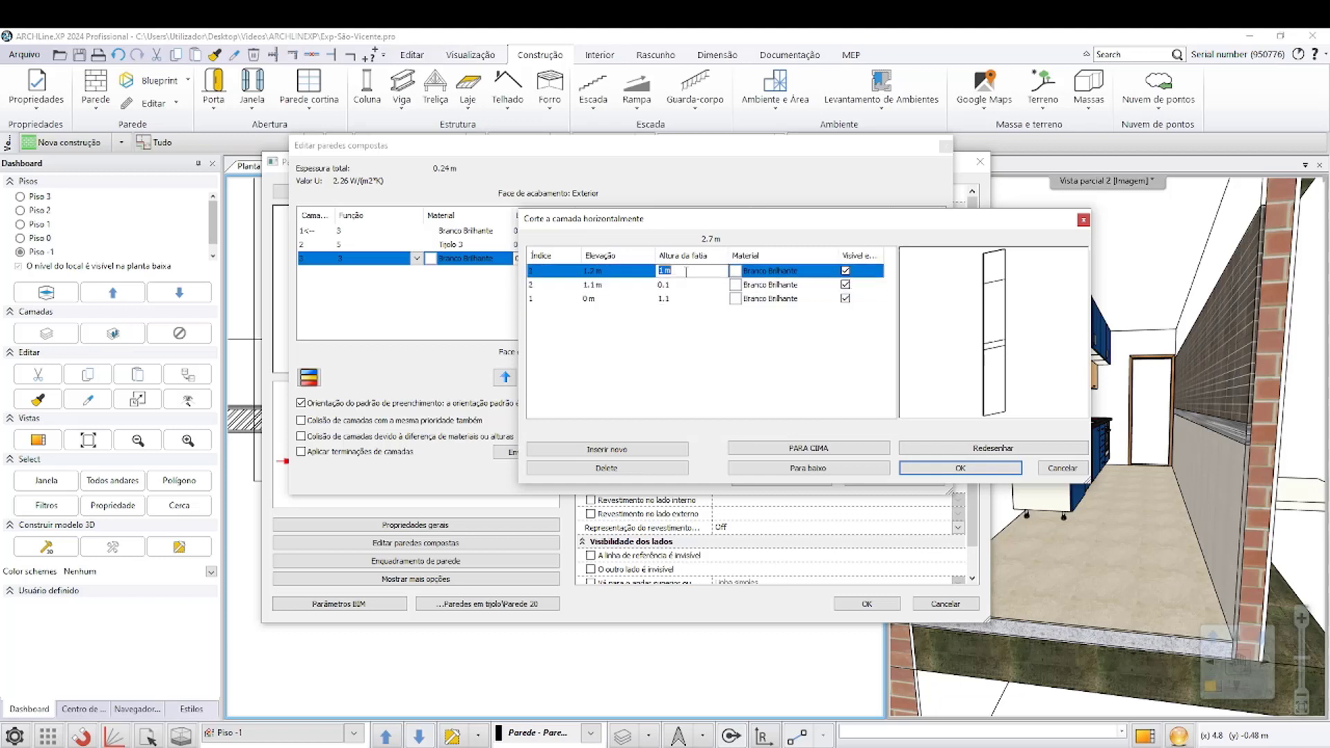
# Step: Finish the 0.9 m top slice height, then give the bottom slice Duropal Top Face and the middle slice Aluminum
pyautogui.write('0.9')
pyautogui.click(735, 297)
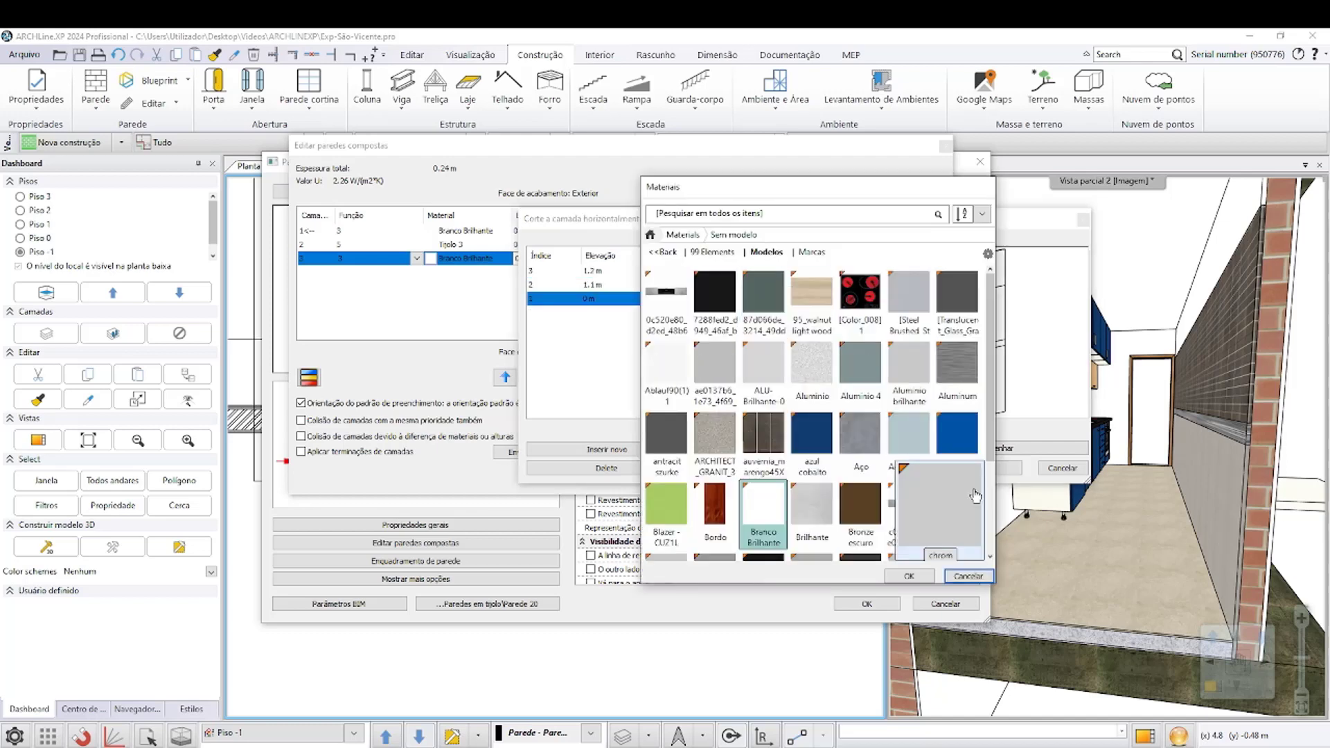
pyautogui.scroll(-3, 943, 494)
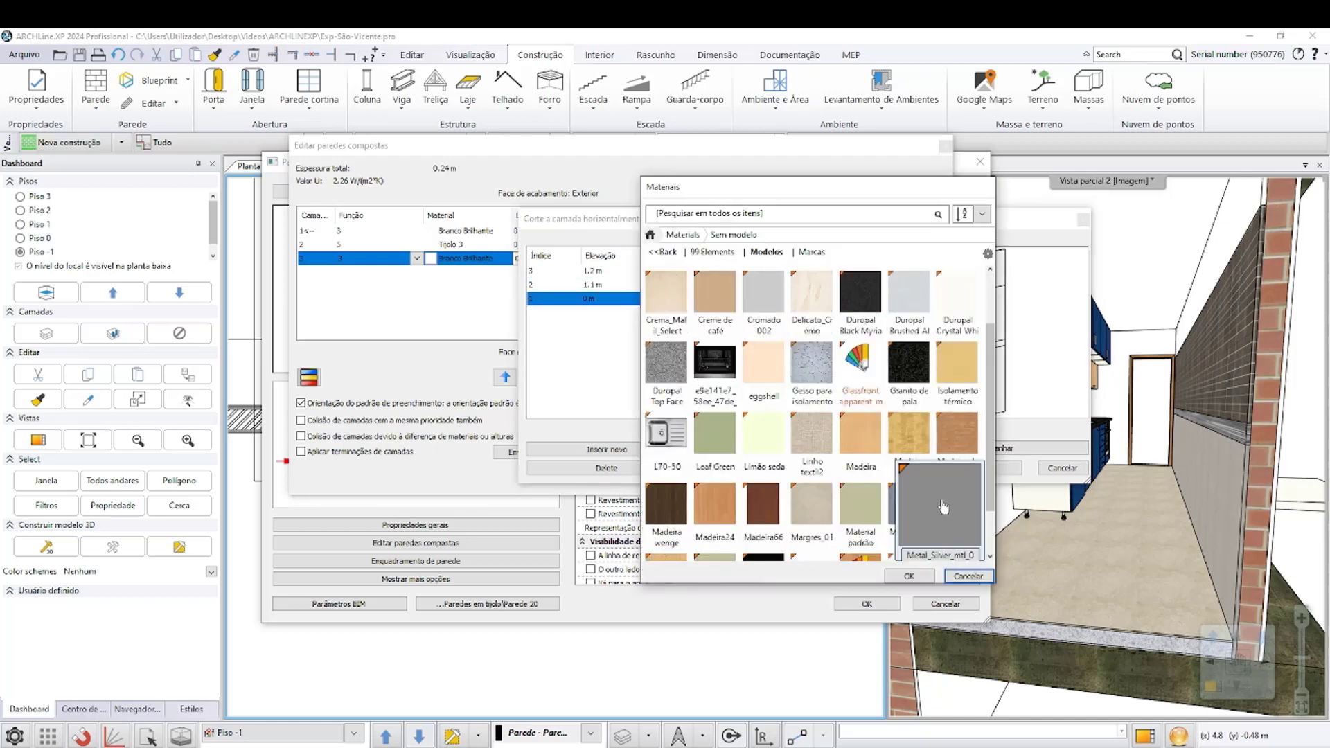
pyautogui.click(666, 361)
pyautogui.click(909, 575)
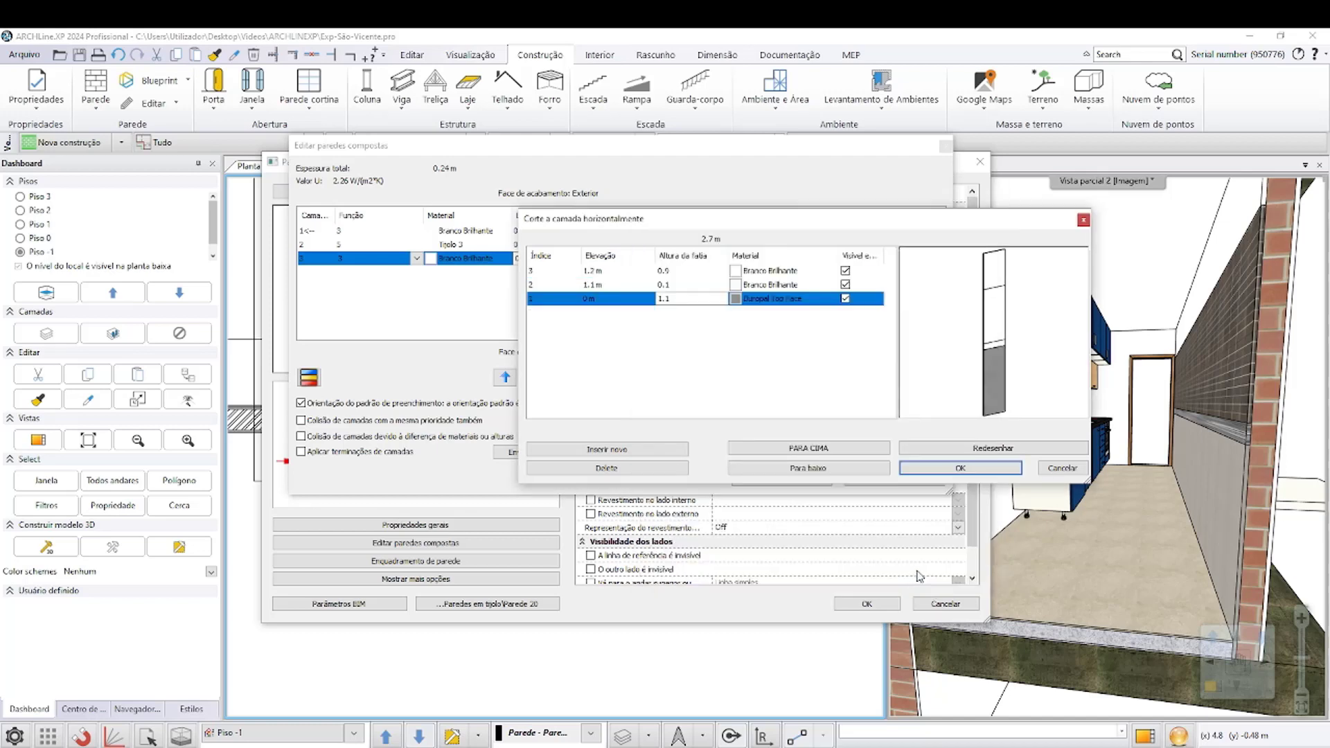
pyautogui.click(746, 287)
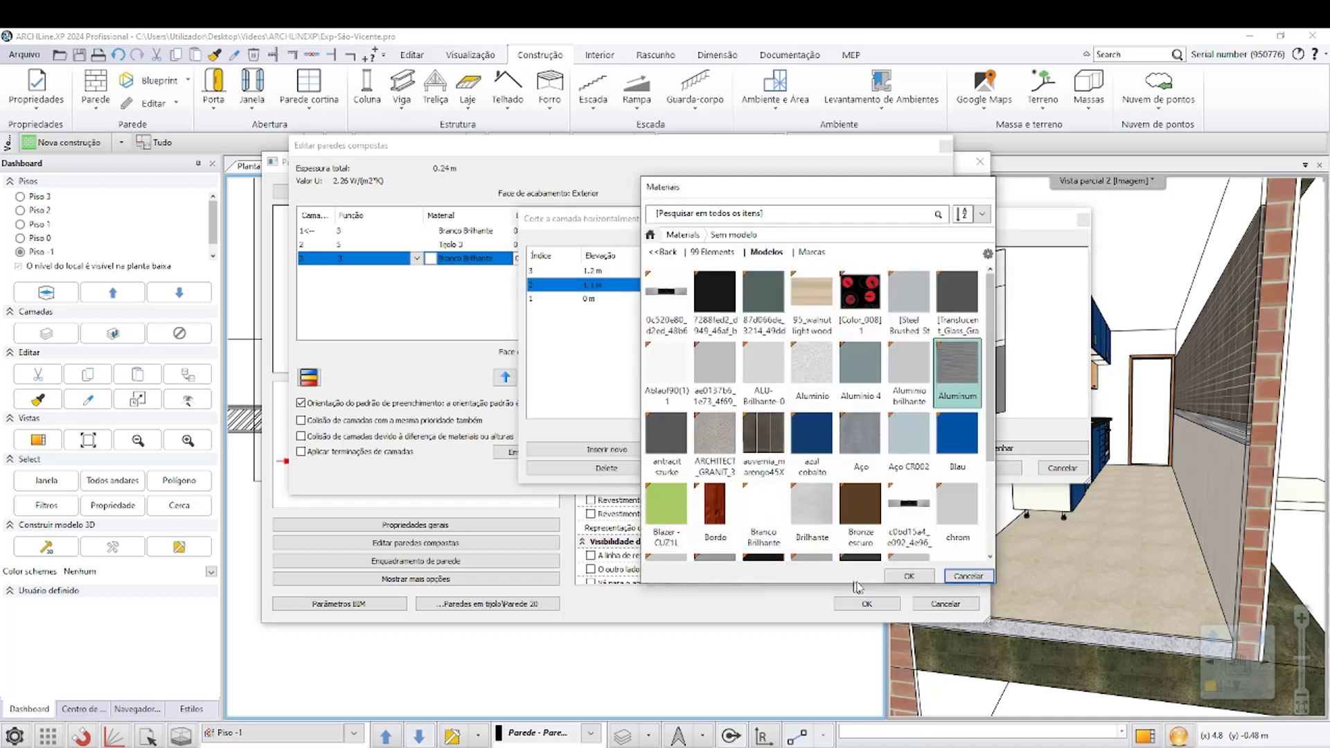
pyautogui.click(909, 576)
# Step: Assign auvernia_marengo45X45 to the top slice and ARCHITECT_GRANIT_3 to the bottom, then confirm both dialogs
pyautogui.click(742, 274)
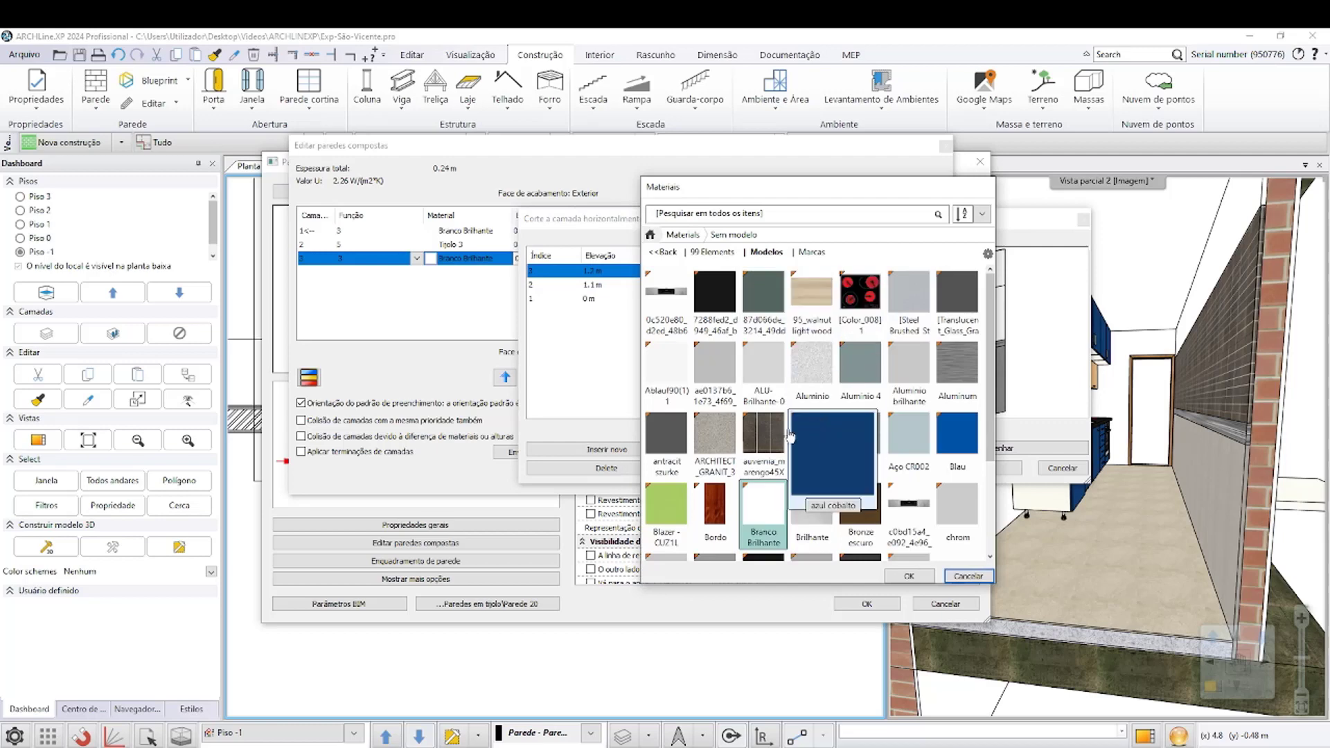
pyautogui.click(763, 433)
pyautogui.click(909, 576)
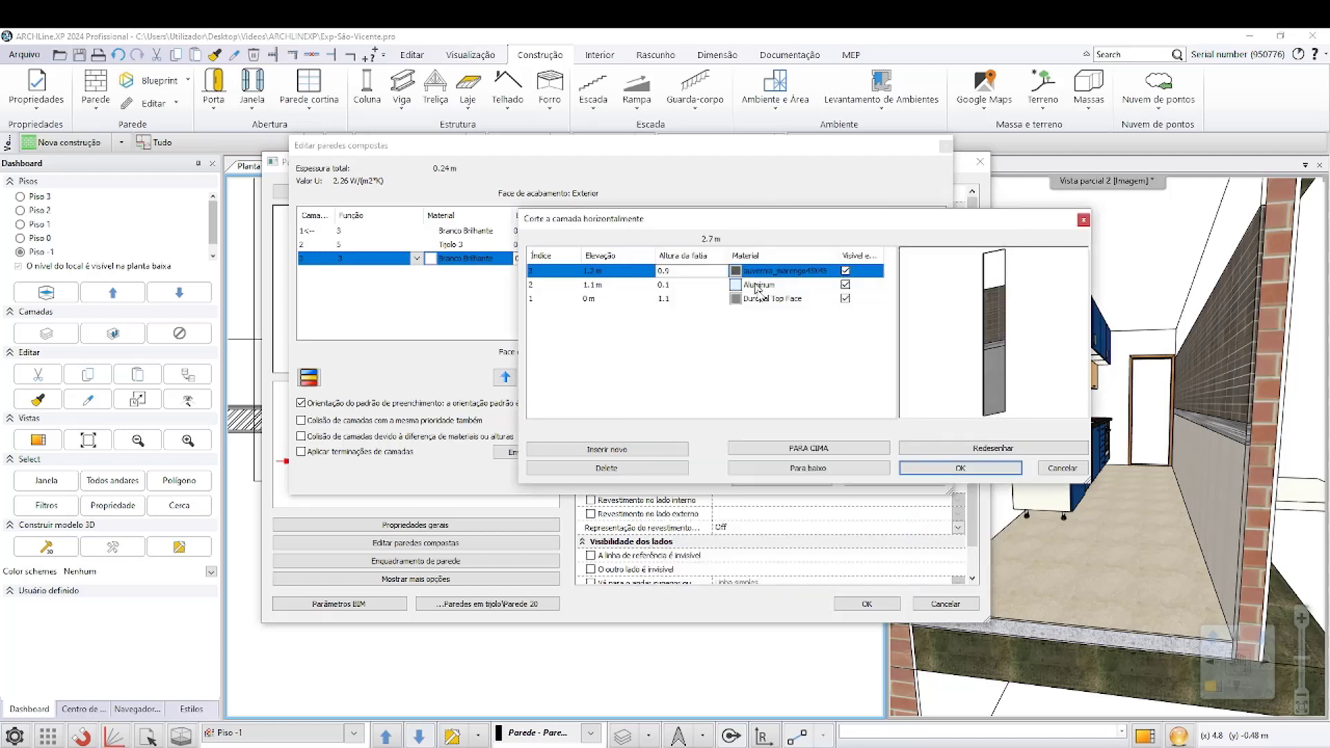
pyautogui.click(757, 299)
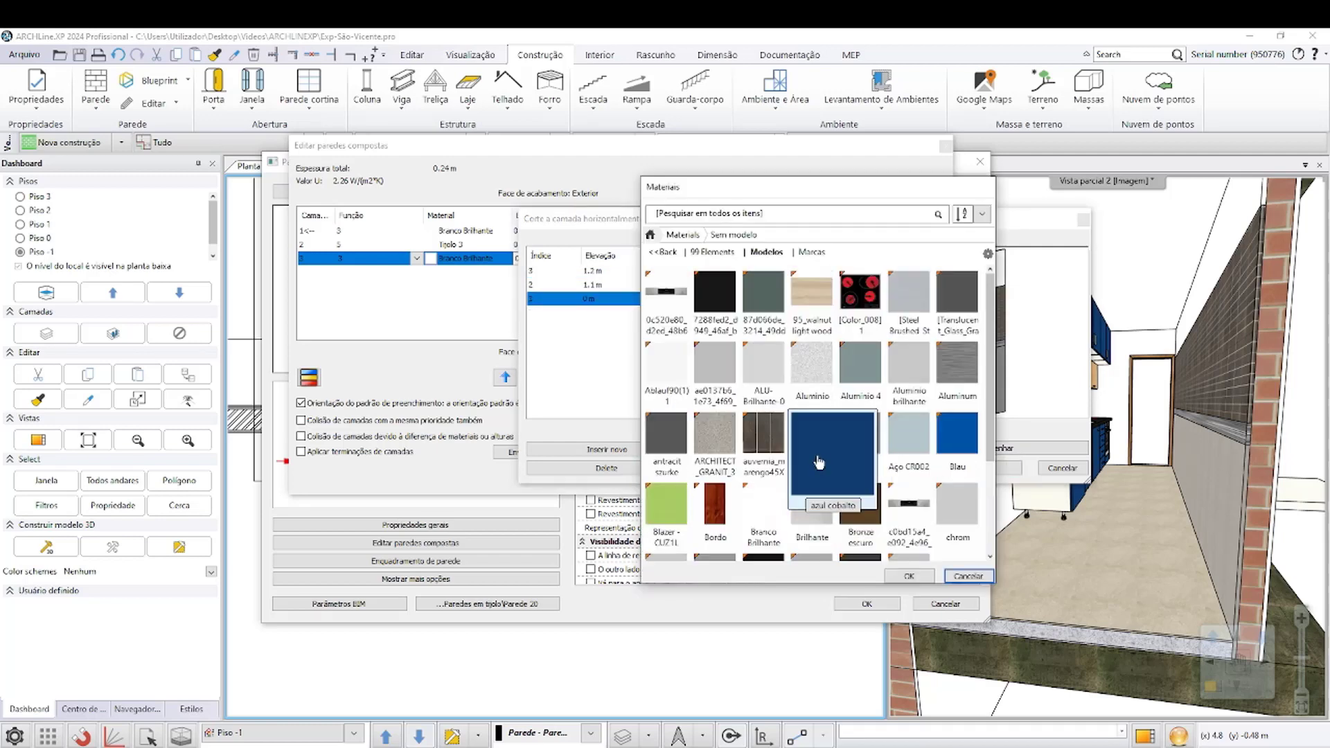
pyautogui.click(728, 454)
pyautogui.click(902, 576)
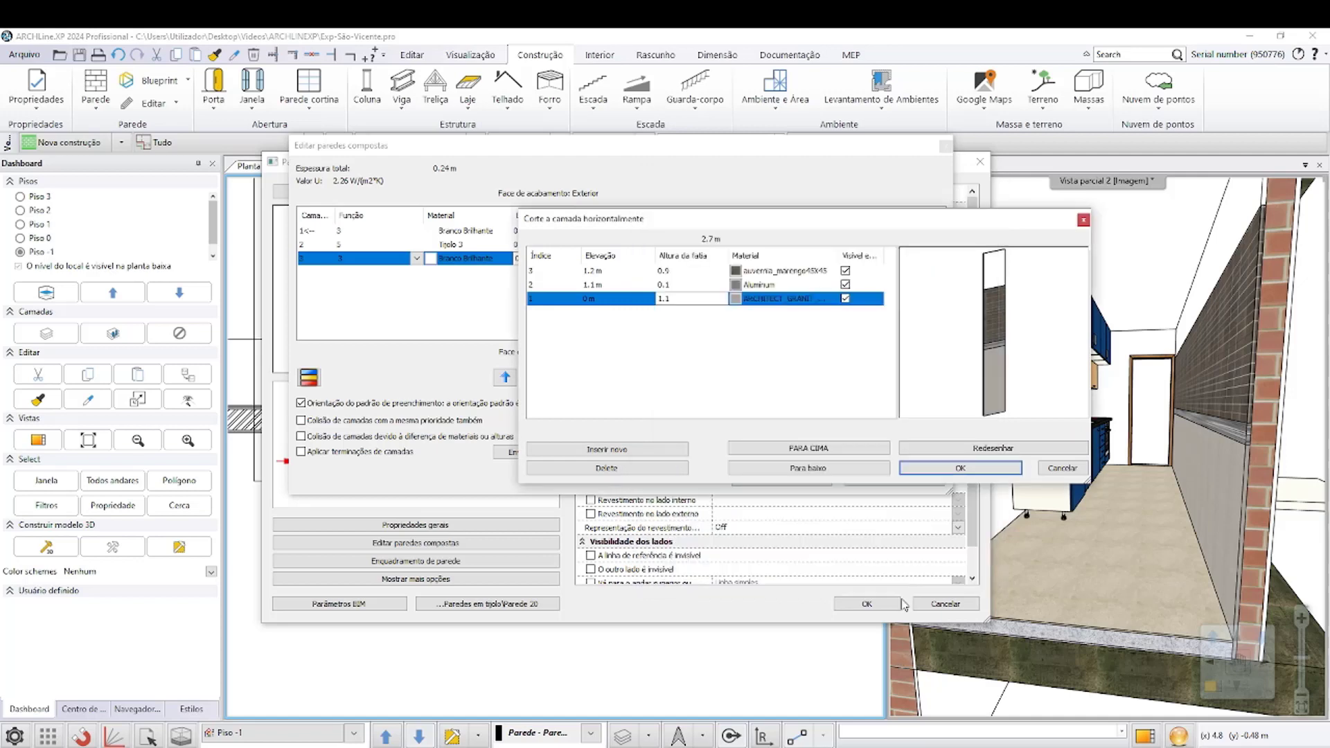
pyautogui.click(934, 468)
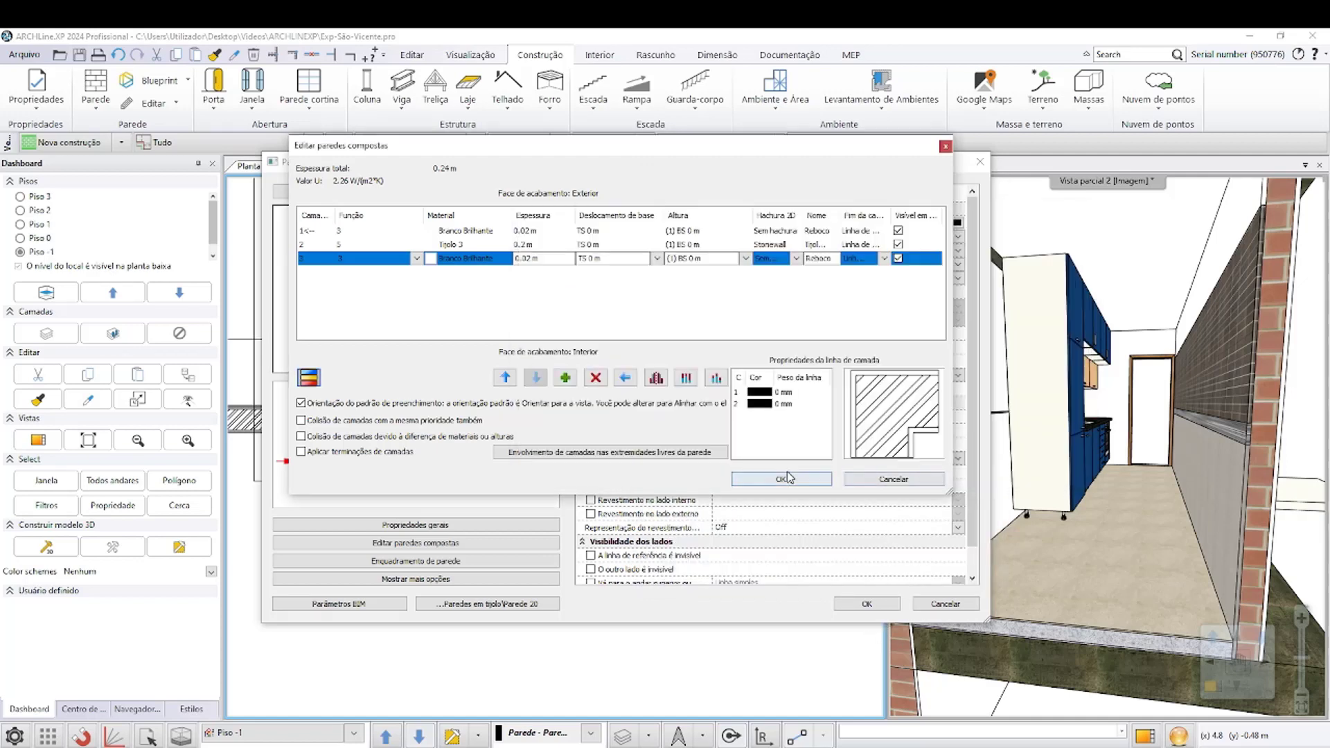
pyautogui.click(811, 479)
# Step: Select the long kitchen wall in 3D and tick Adicionar mudança de nível in the Dashboard
pyautogui.click(868, 605)
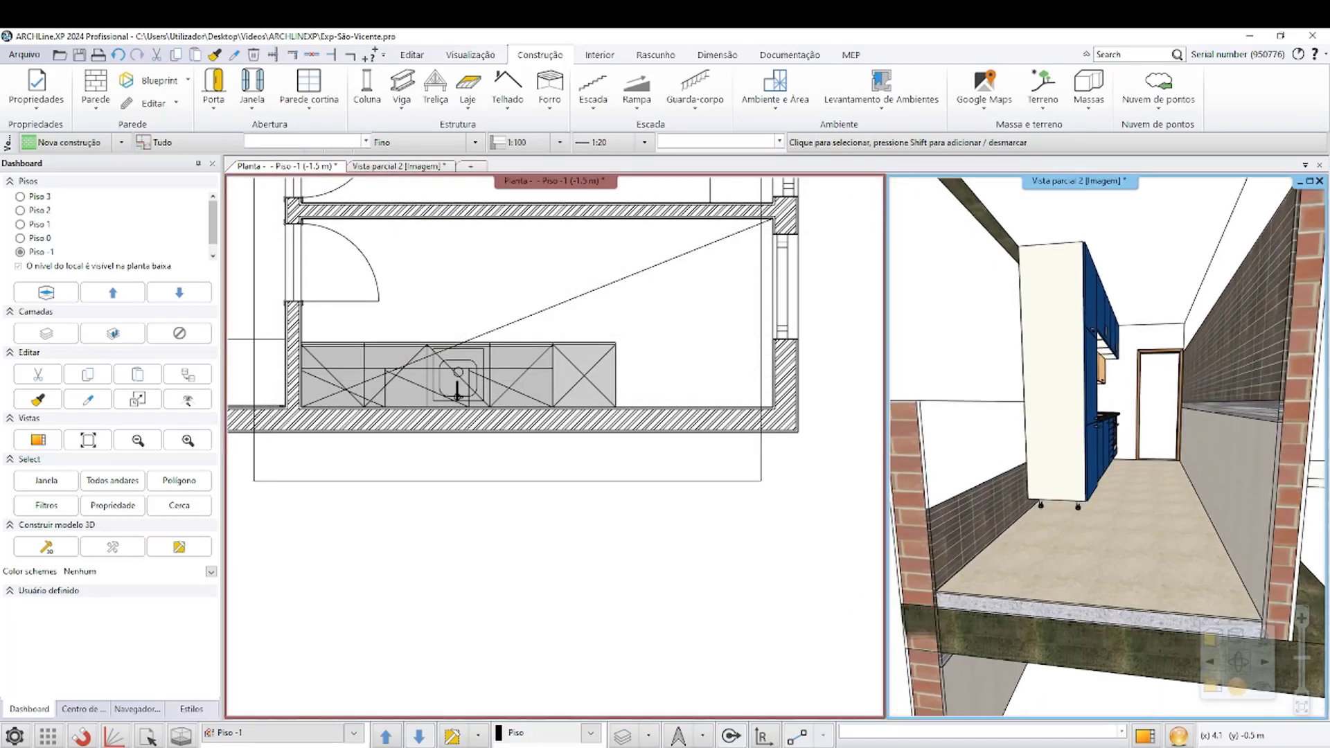
pyautogui.click(958, 592)
pyautogui.click(962, 514)
pyautogui.scroll(-2, 173, 623)
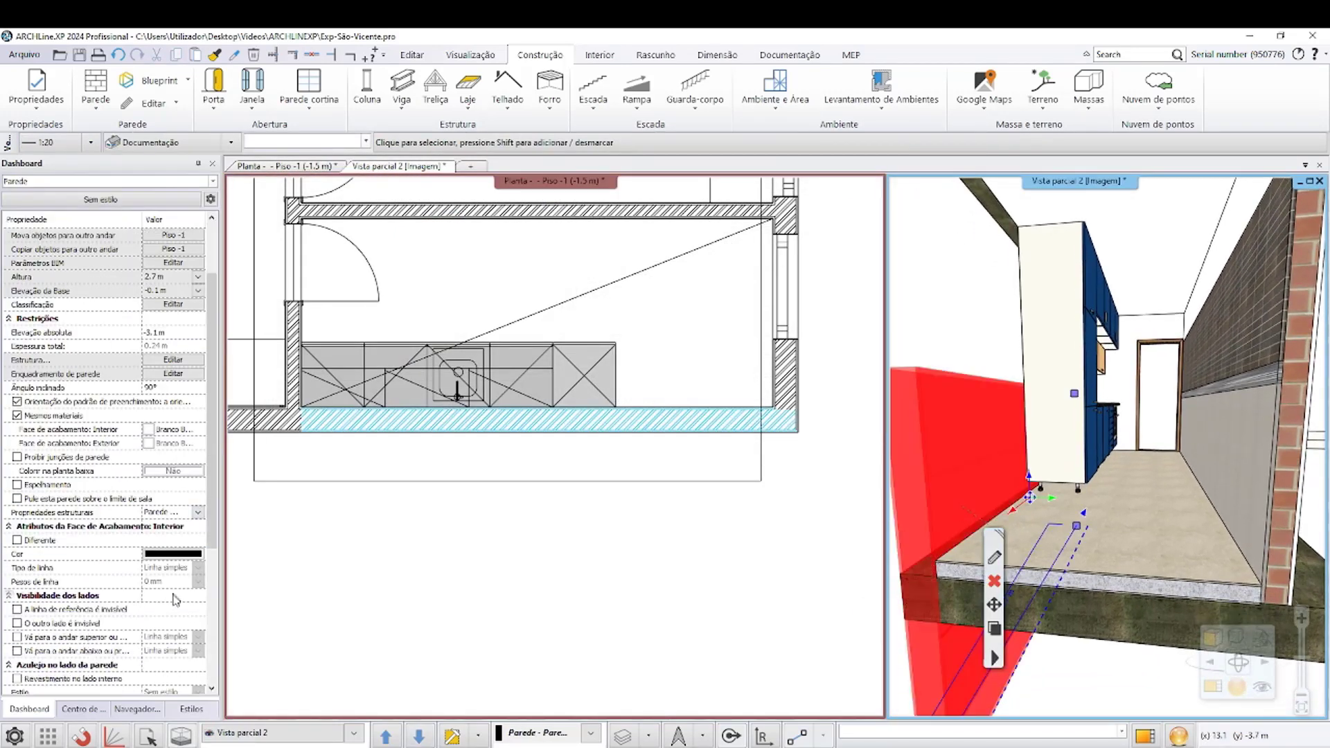
pyautogui.scroll(-3, 173, 637)
pyautogui.scroll(-2, 173, 651)
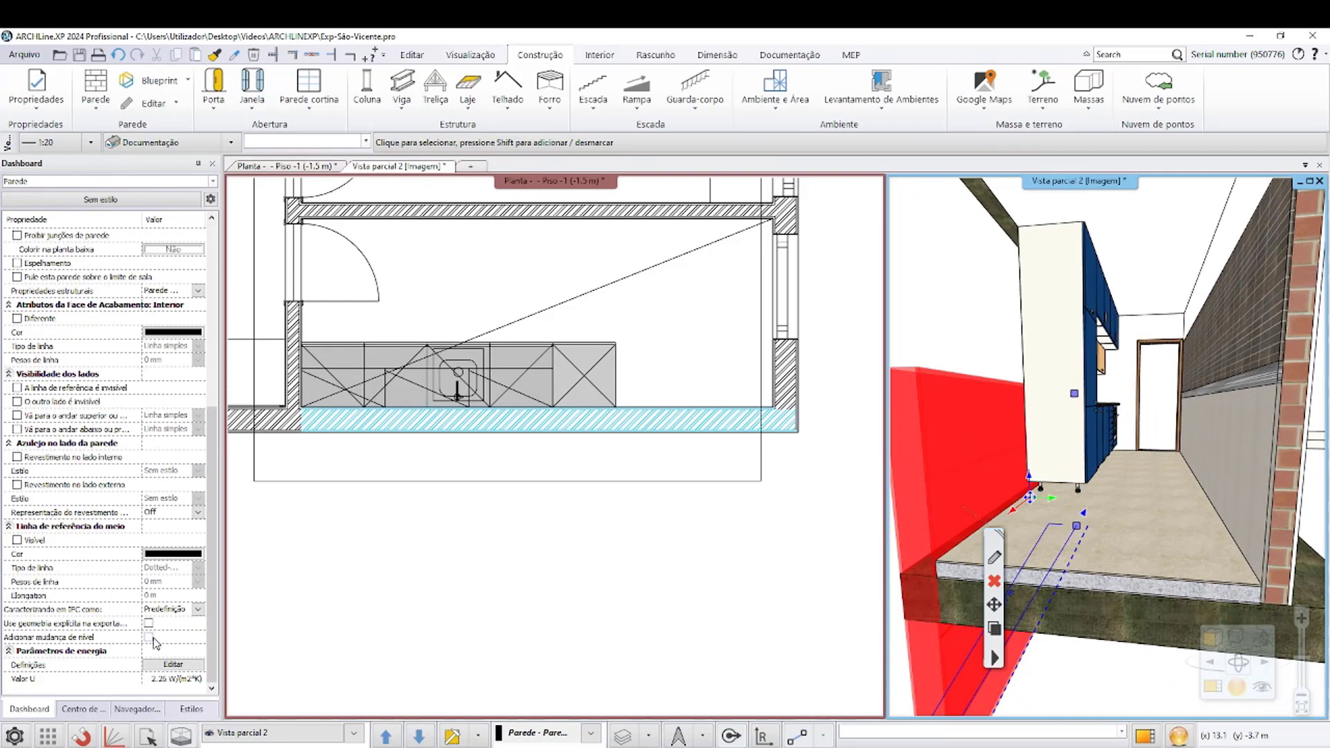
pyautogui.click(149, 637)
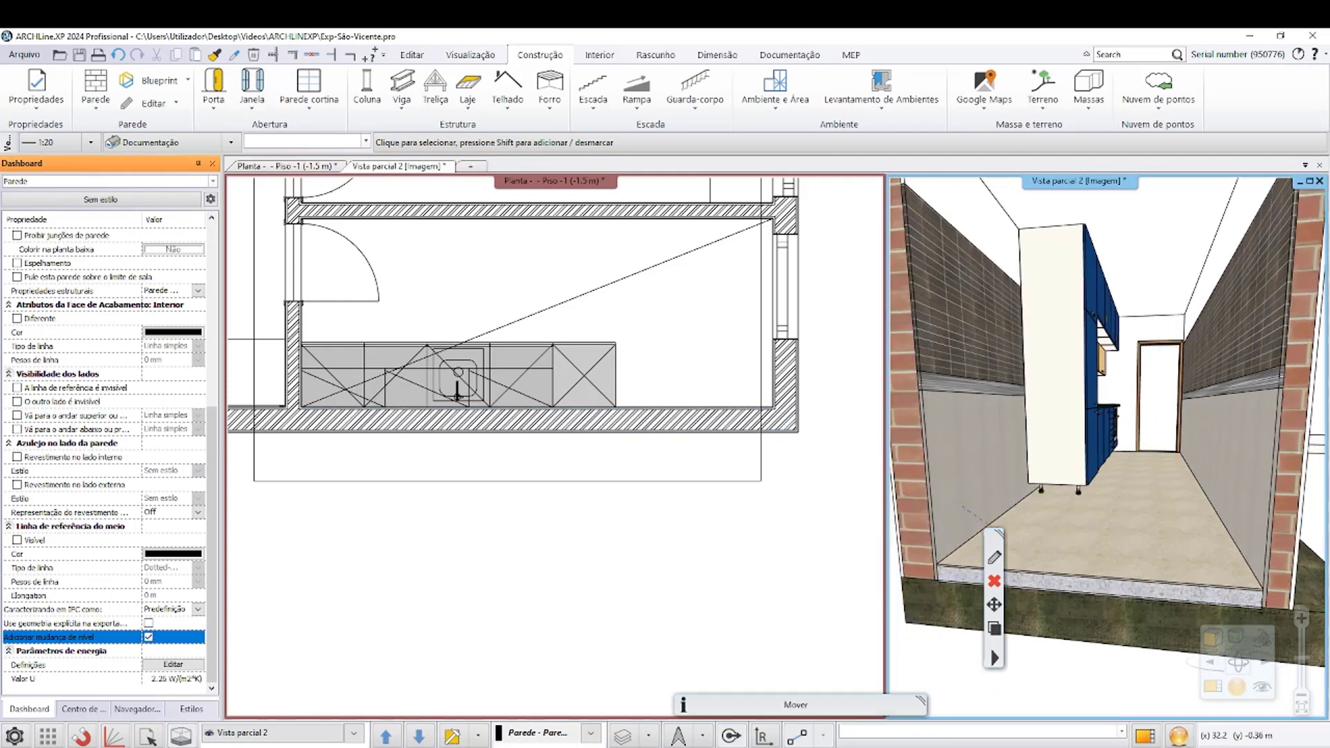
# Step: Zoom the 3D view to inspect the tiled bands on the corridor walls
pyautogui.scroll(5, 1087, 591)
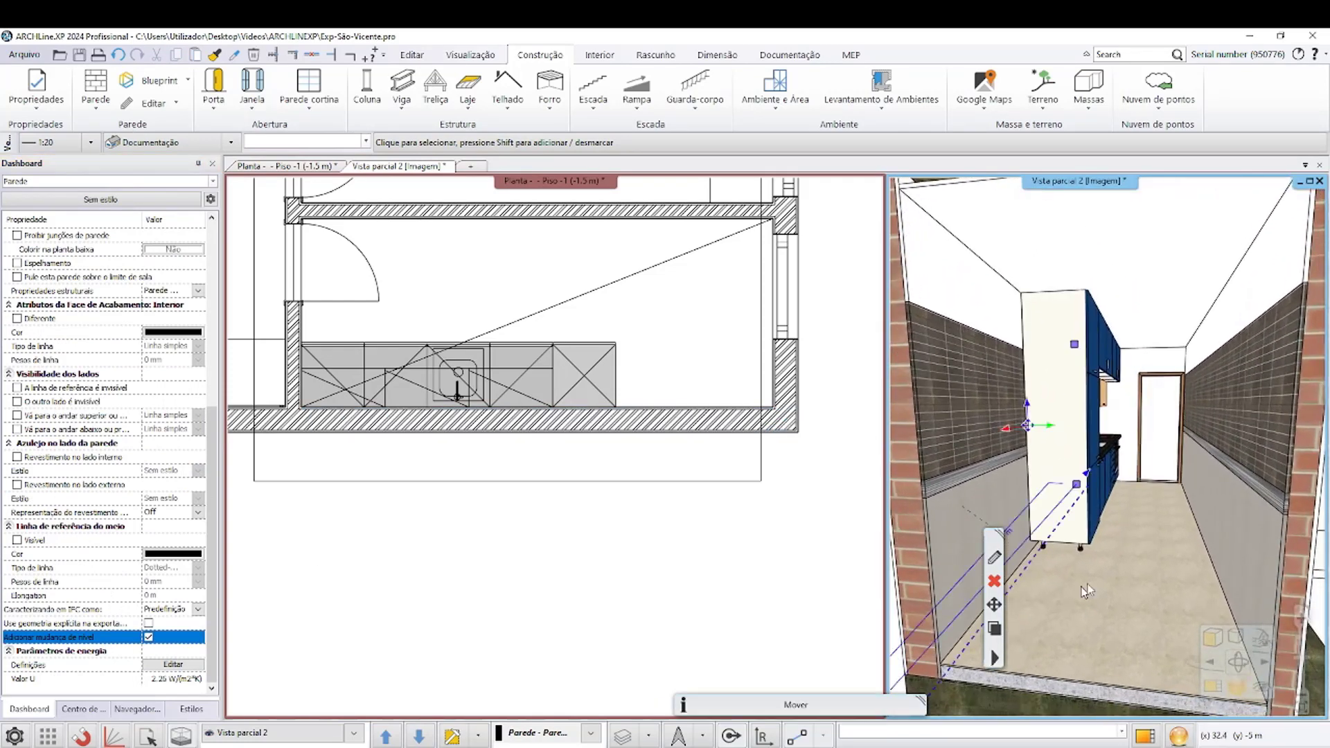
pyautogui.scroll(3, 1087, 591)
pyautogui.scroll(-3, 1087, 591)
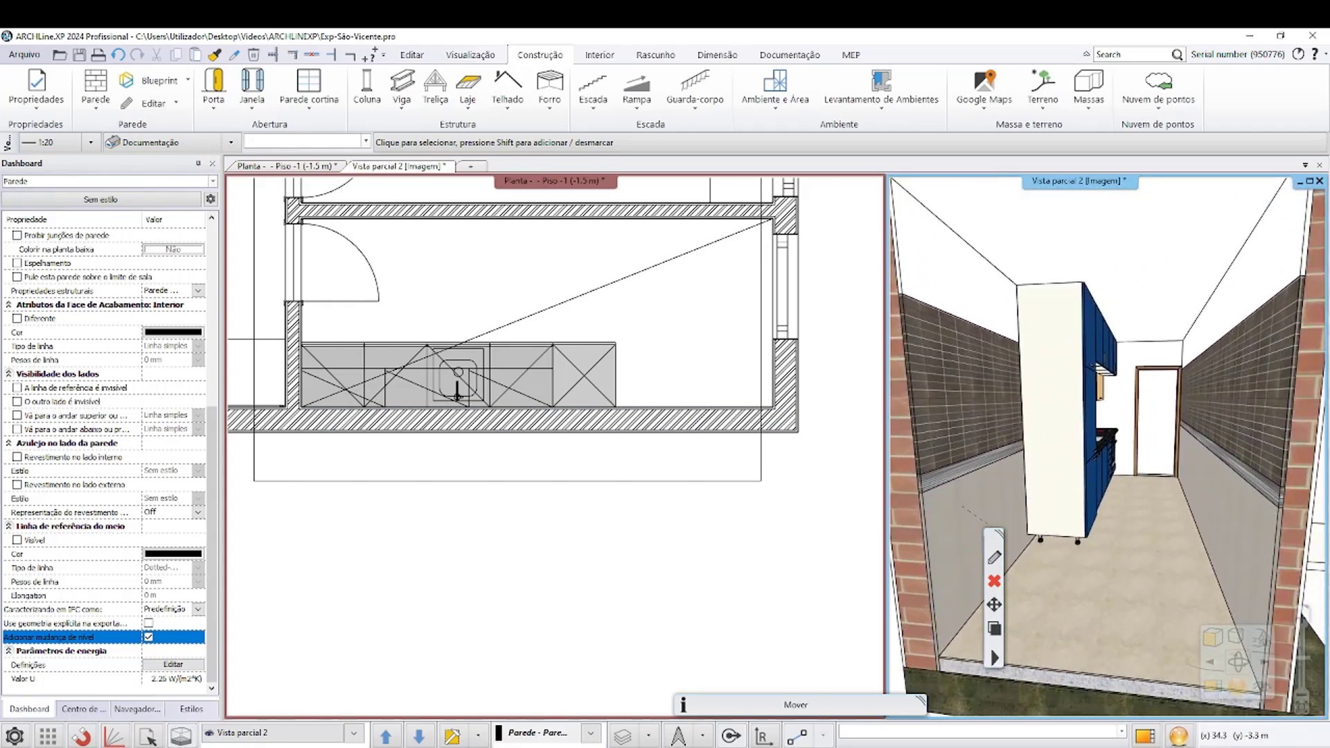
pyautogui.scroll(-2, 1088, 447)
pyautogui.scroll(-2, 1088, 447)
pyautogui.scroll(-2, 1088, 446)
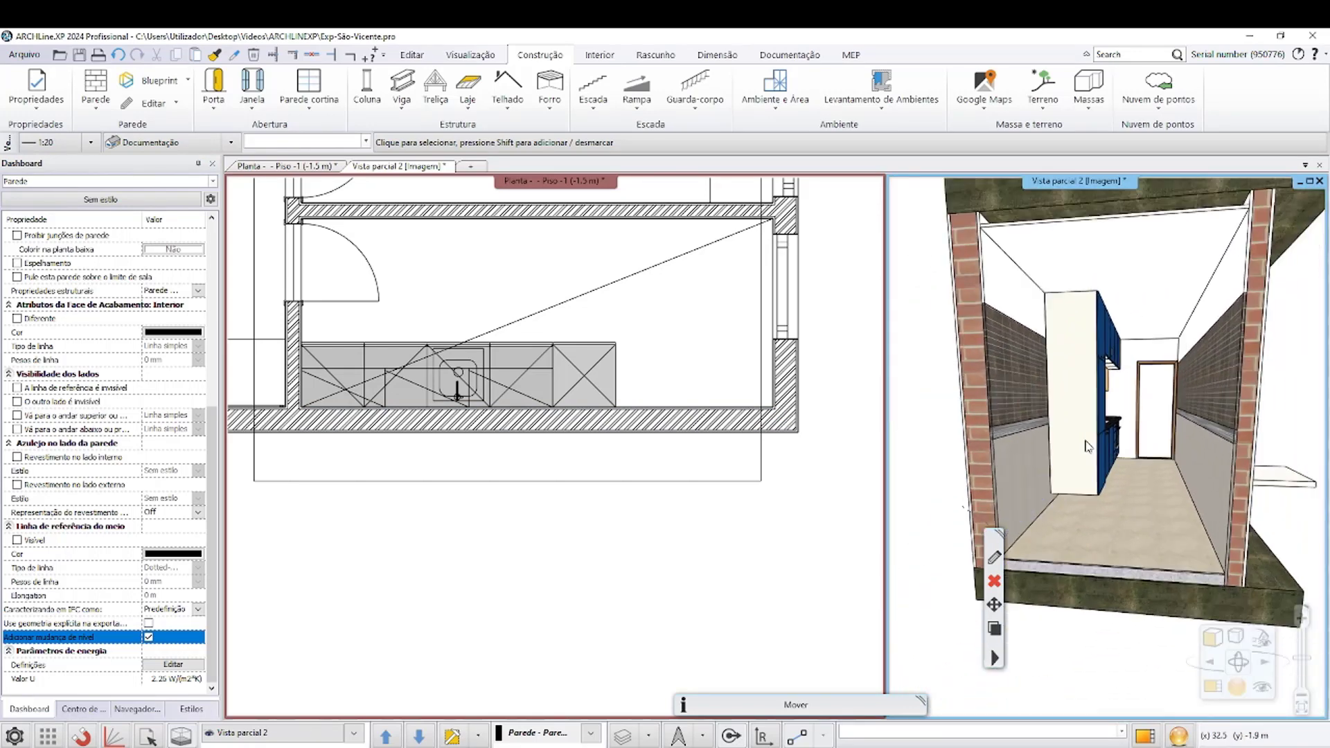
pyautogui.scroll(1, 1088, 446)
pyautogui.scroll(2, 1091, 454)
pyautogui.scroll(2, 1102, 472)
pyautogui.scroll(2, 1115, 495)
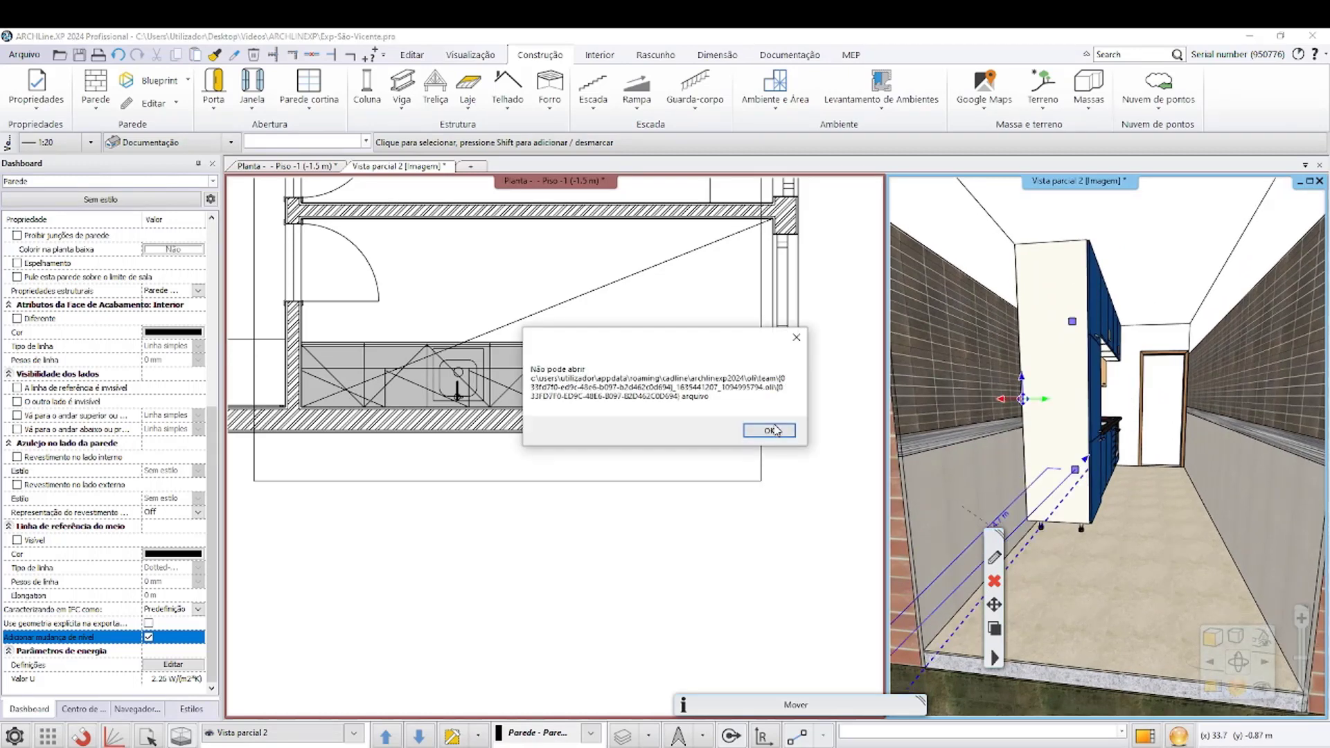
# Step: Insert an end point on the short wall beside the door using Inserir ponto final
pyautogui.click(769, 431)
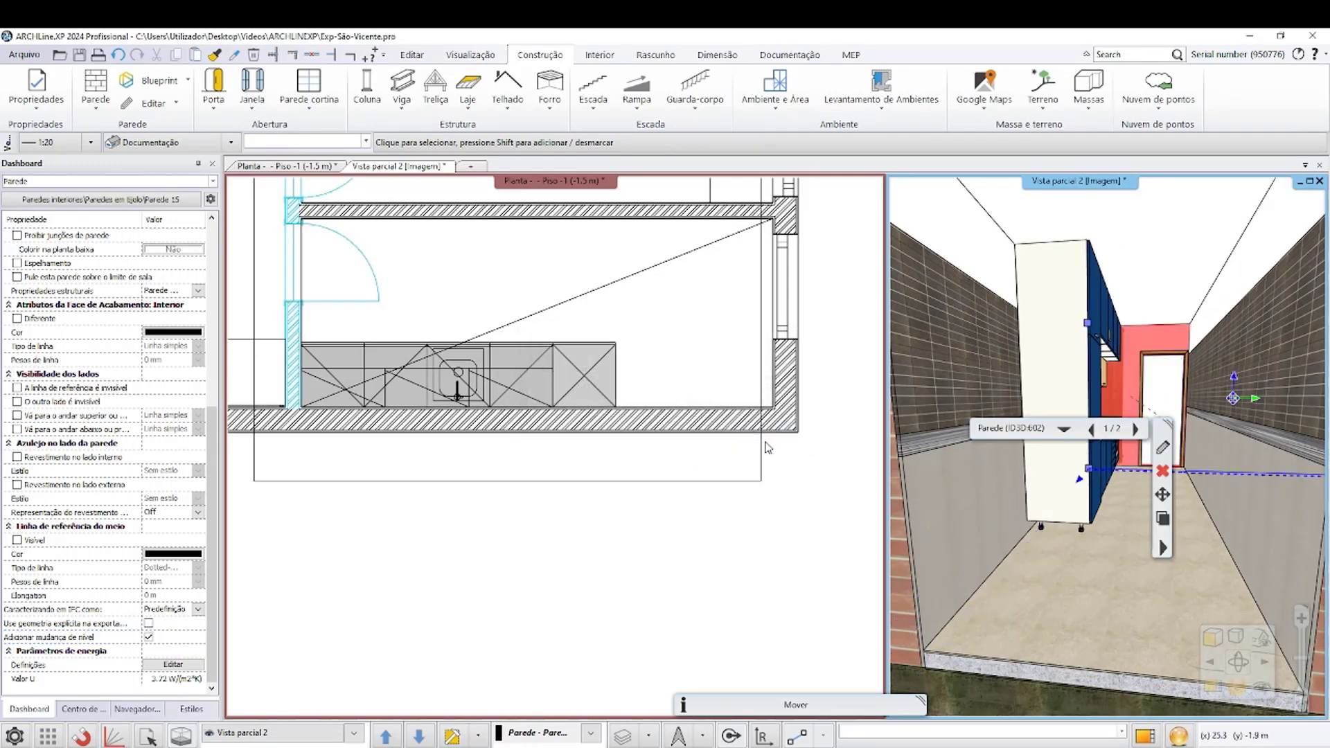
pyautogui.click(604, 437)
pyautogui.scroll(3, 456, 342)
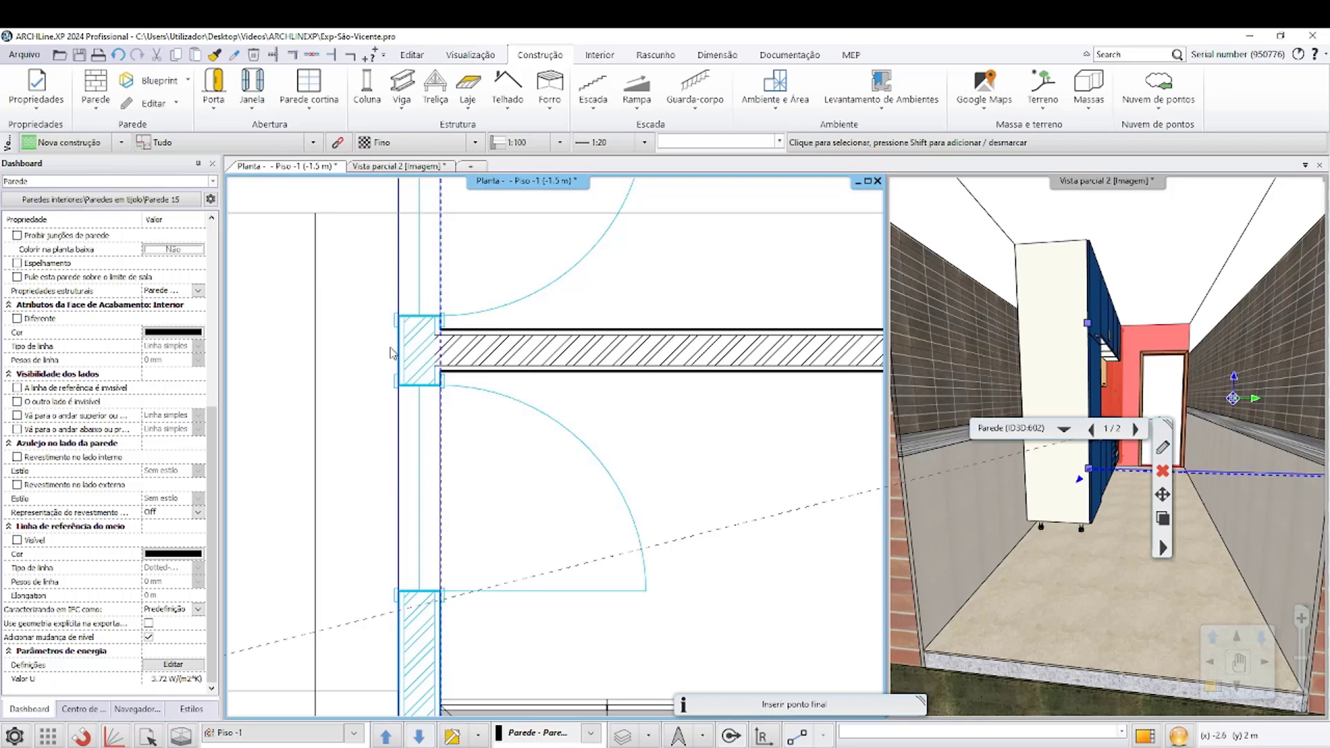
pyautogui.rightClick(401, 364)
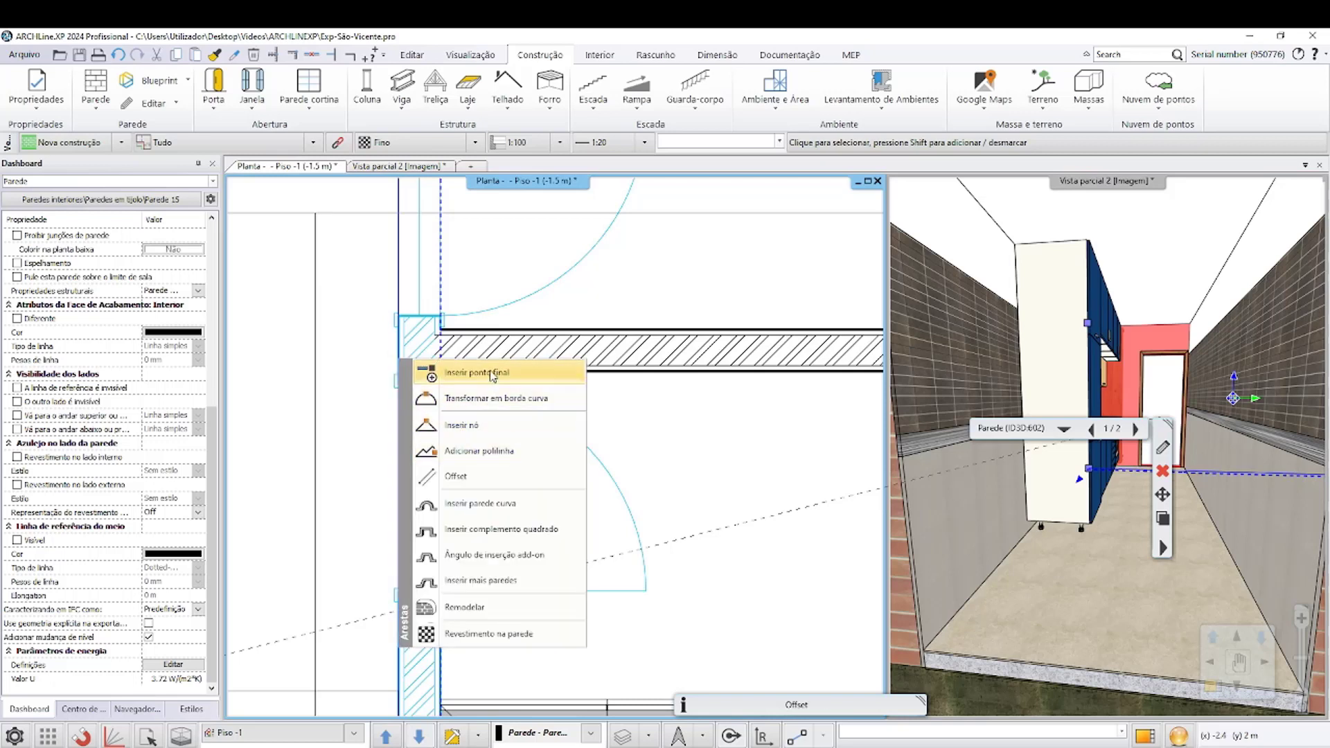
pyautogui.click(430, 367)
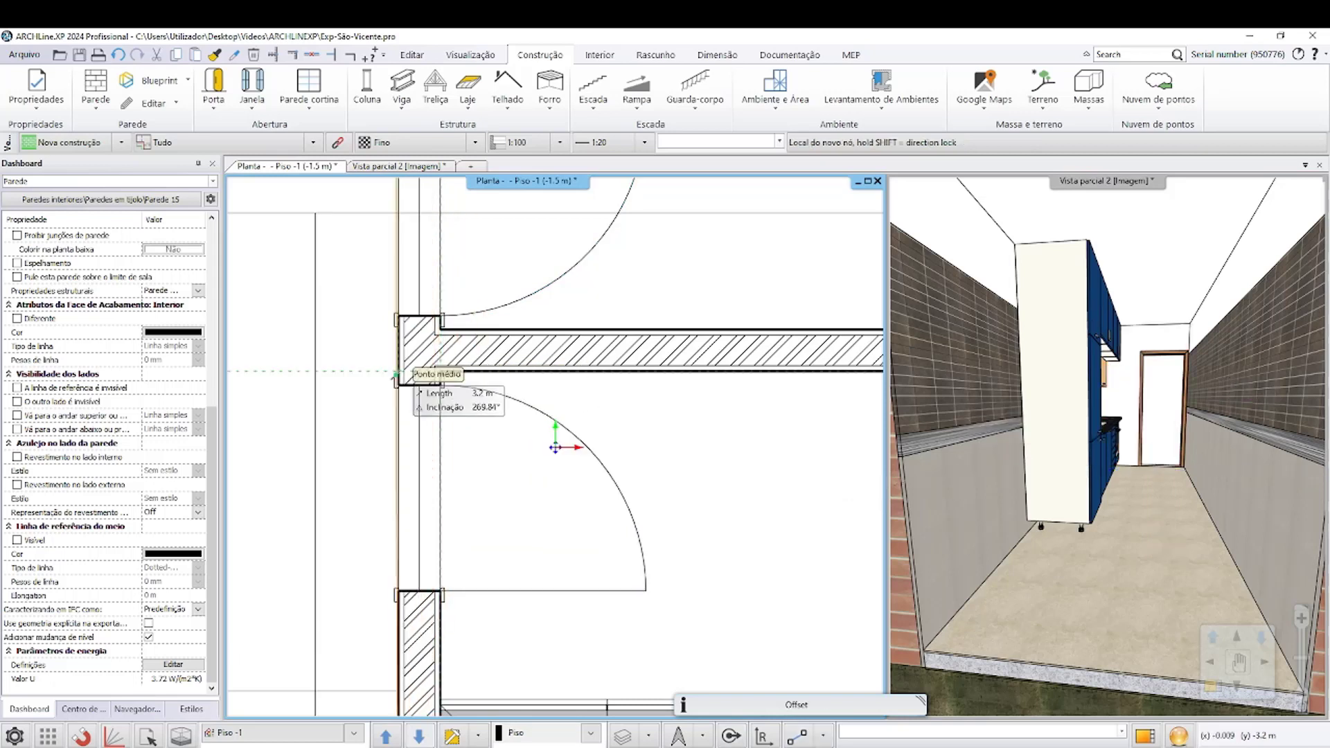
pyautogui.scroll(2, 443, 372)
pyautogui.scroll(1, 377, 326)
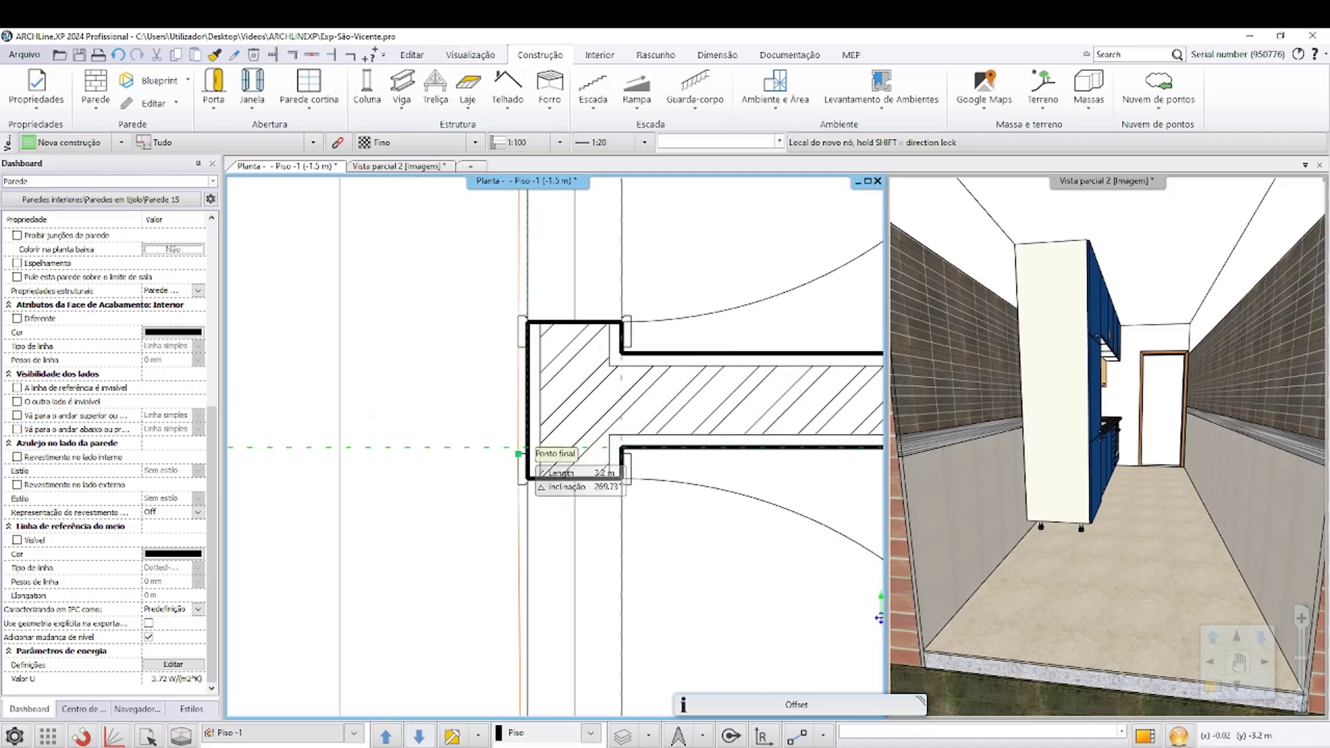
pyautogui.click(528, 440)
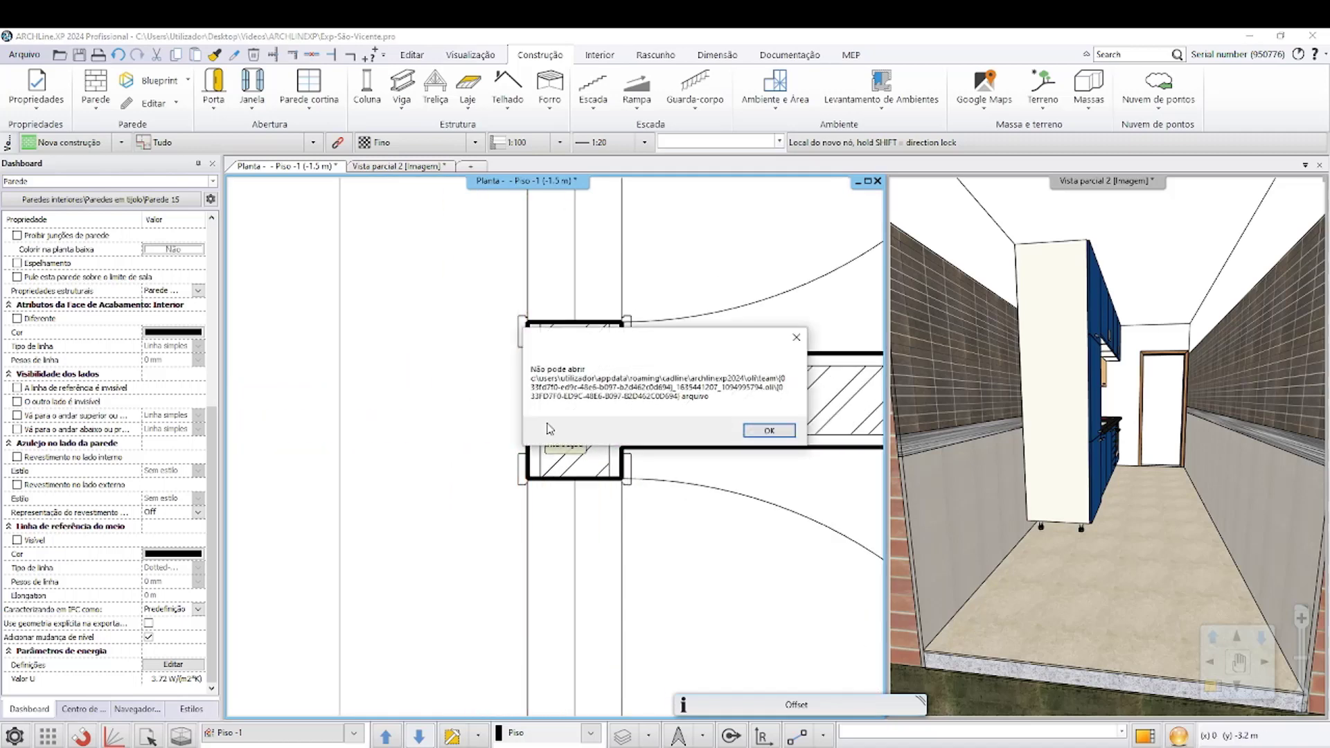
# Step: Dismiss the repeated file-open errors and select the vertical wall segment
pyautogui.click(771, 435)
pyautogui.click(768, 430)
pyautogui.click(524, 433)
pyautogui.scroll(-1, 518, 468)
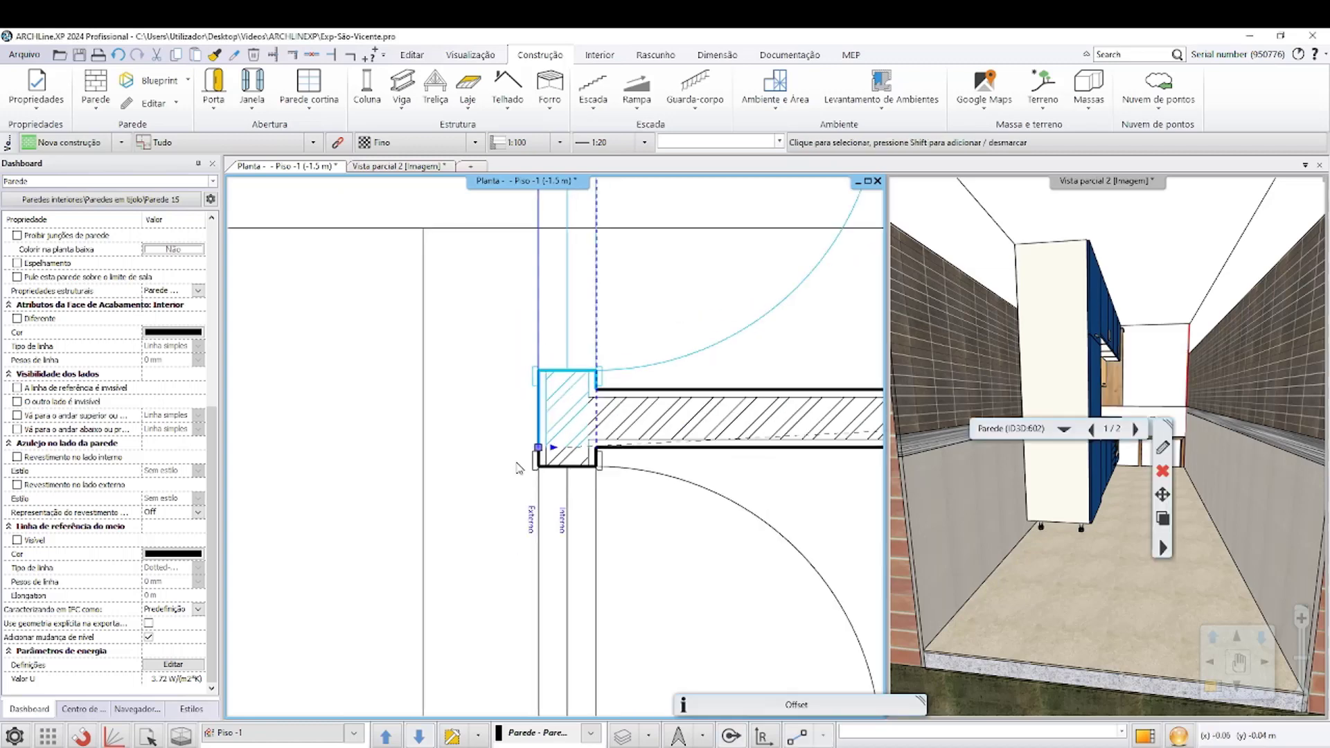
pyautogui.click(519, 468)
pyautogui.scroll(-1, 539, 271)
# Step: Enable Adicionar mudança de nível on the short wall beside the door
pyautogui.click(543, 471)
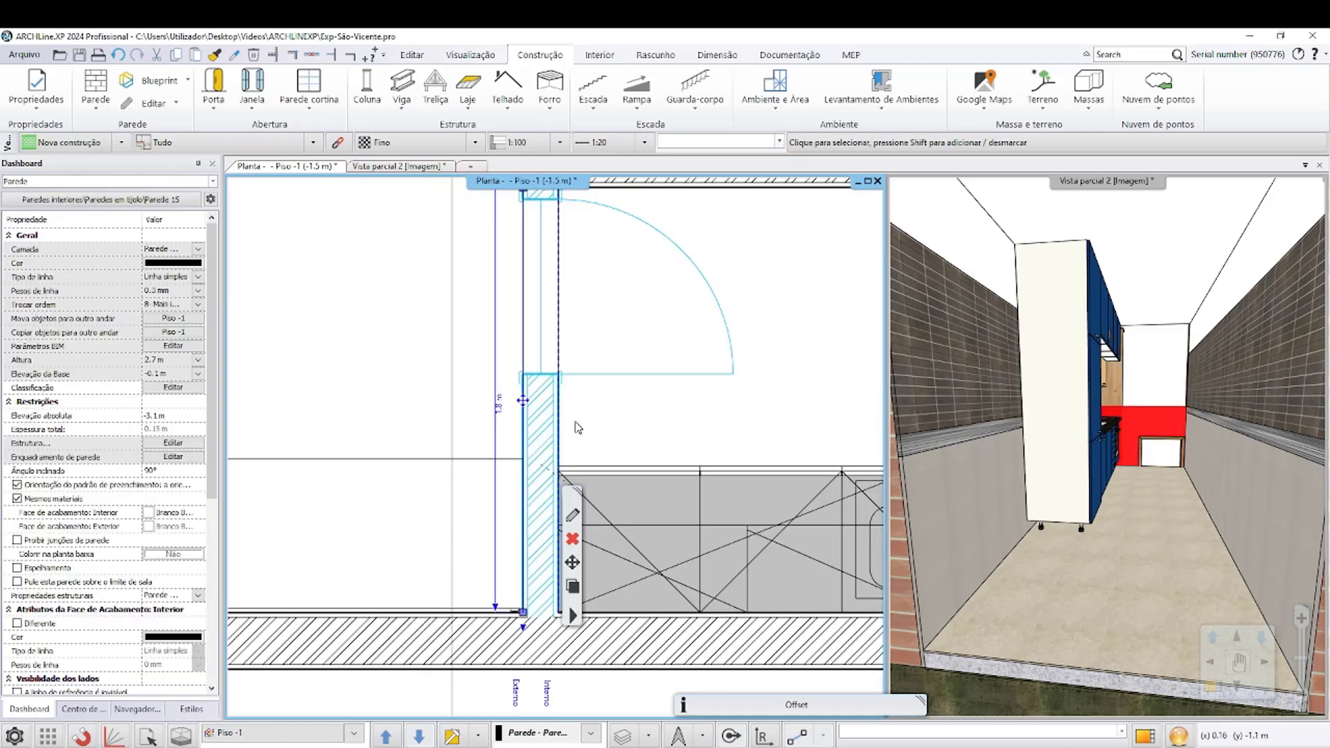
pyautogui.scroll(5, 554, 415)
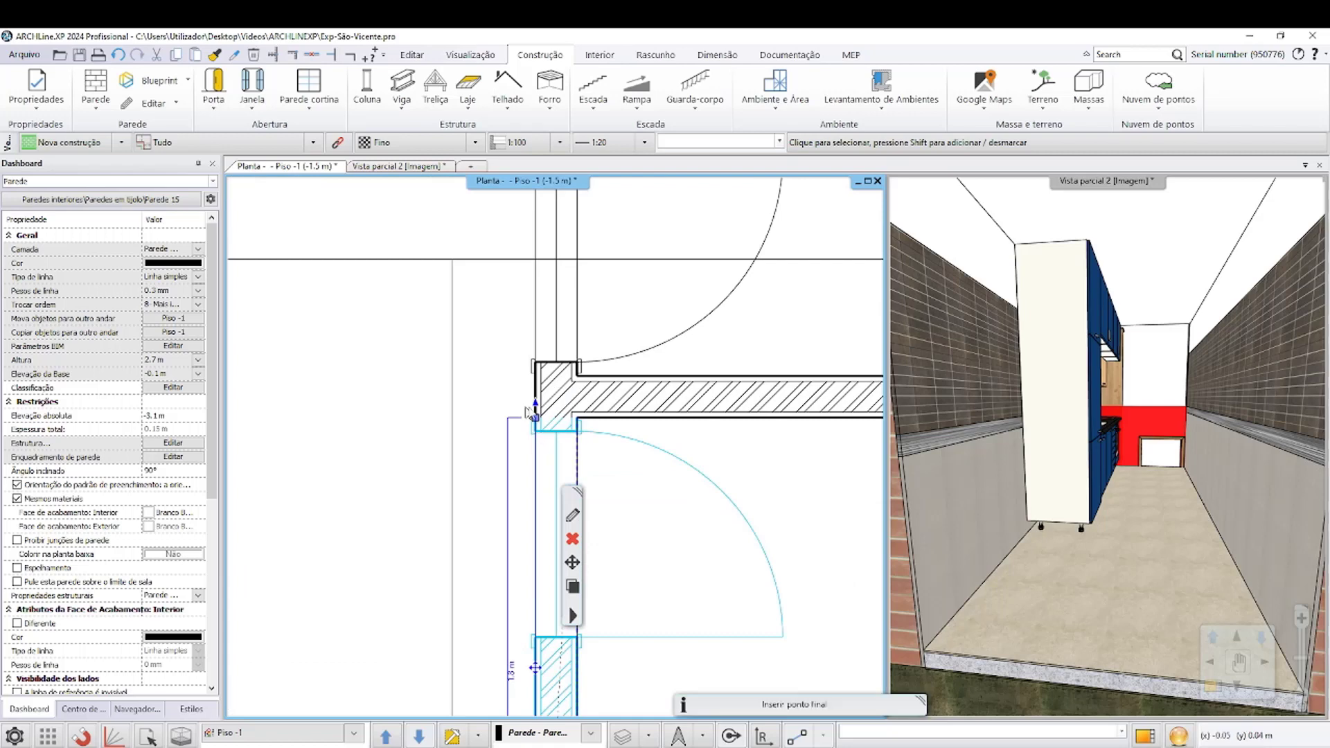
pyautogui.scroll(-7, 133, 579)
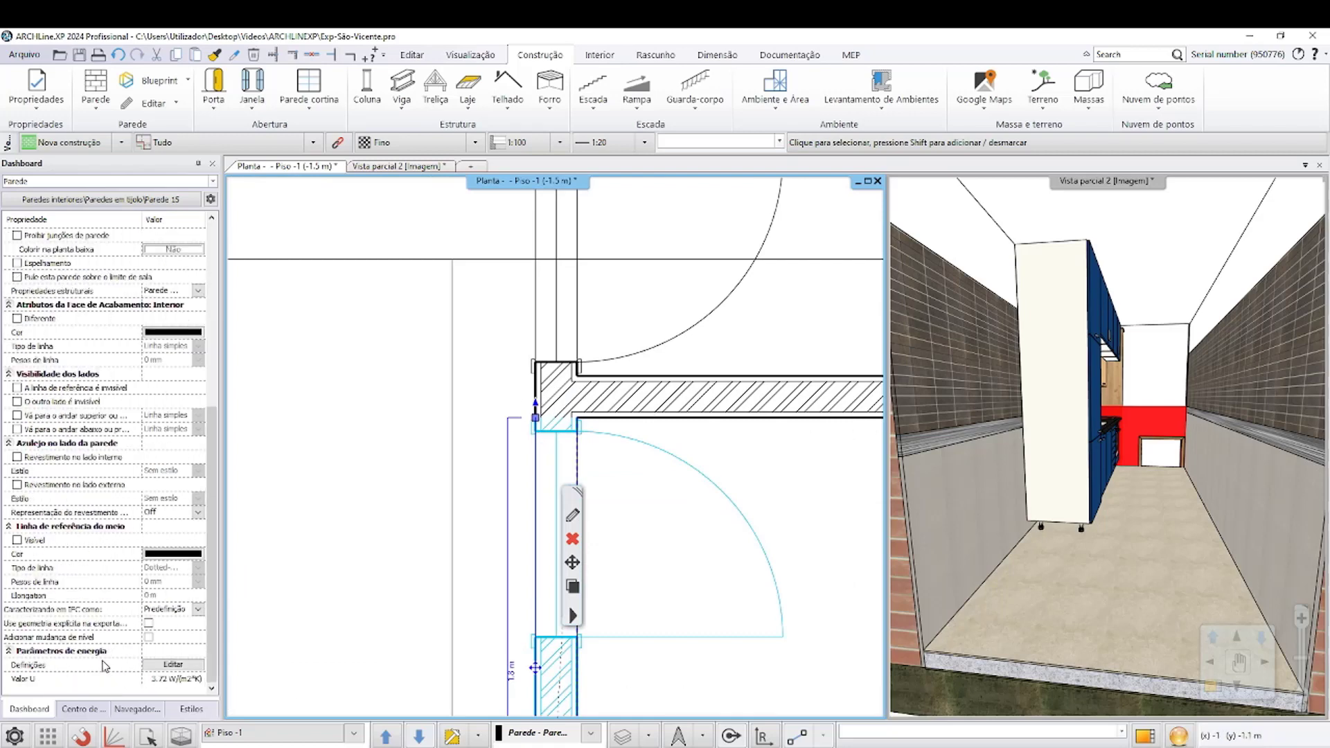
pyautogui.click(149, 637)
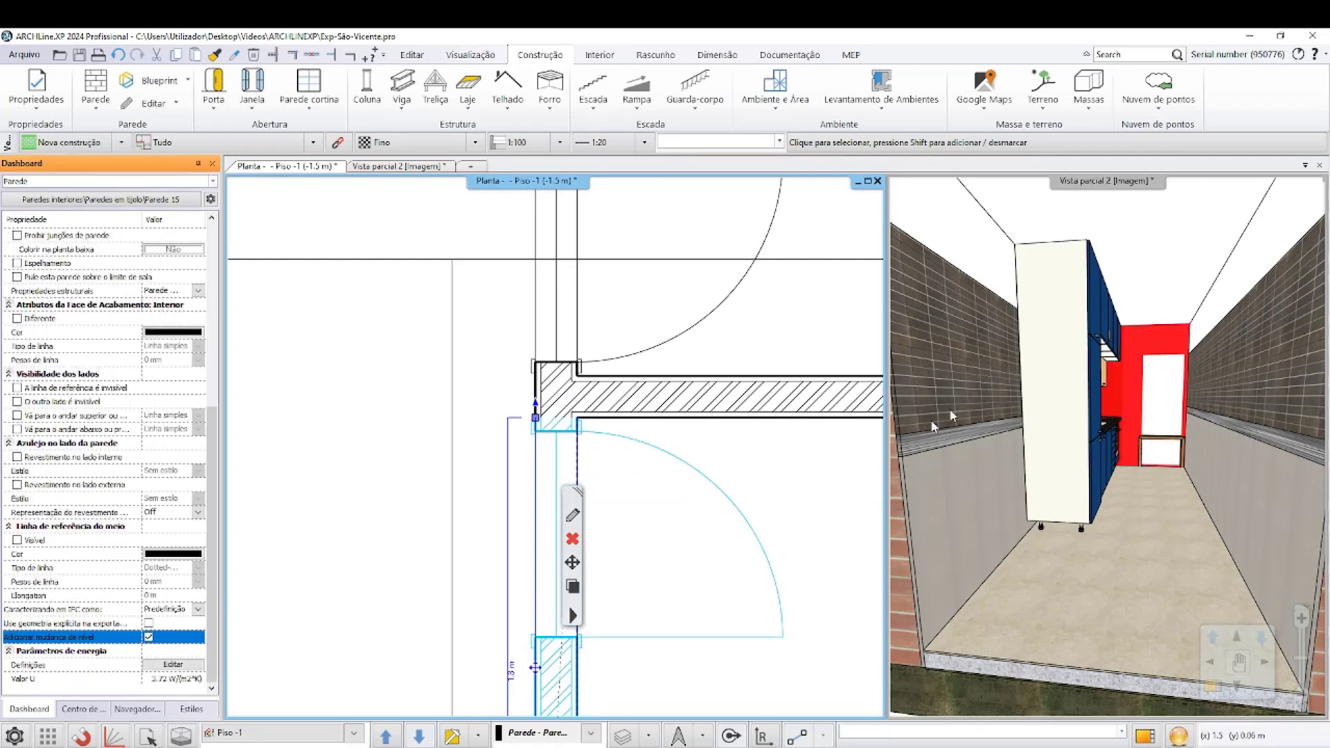
# Step: Enable Adicionar mudança de nível on the interior door and dismiss the file-open error
pyautogui.click(1169, 447)
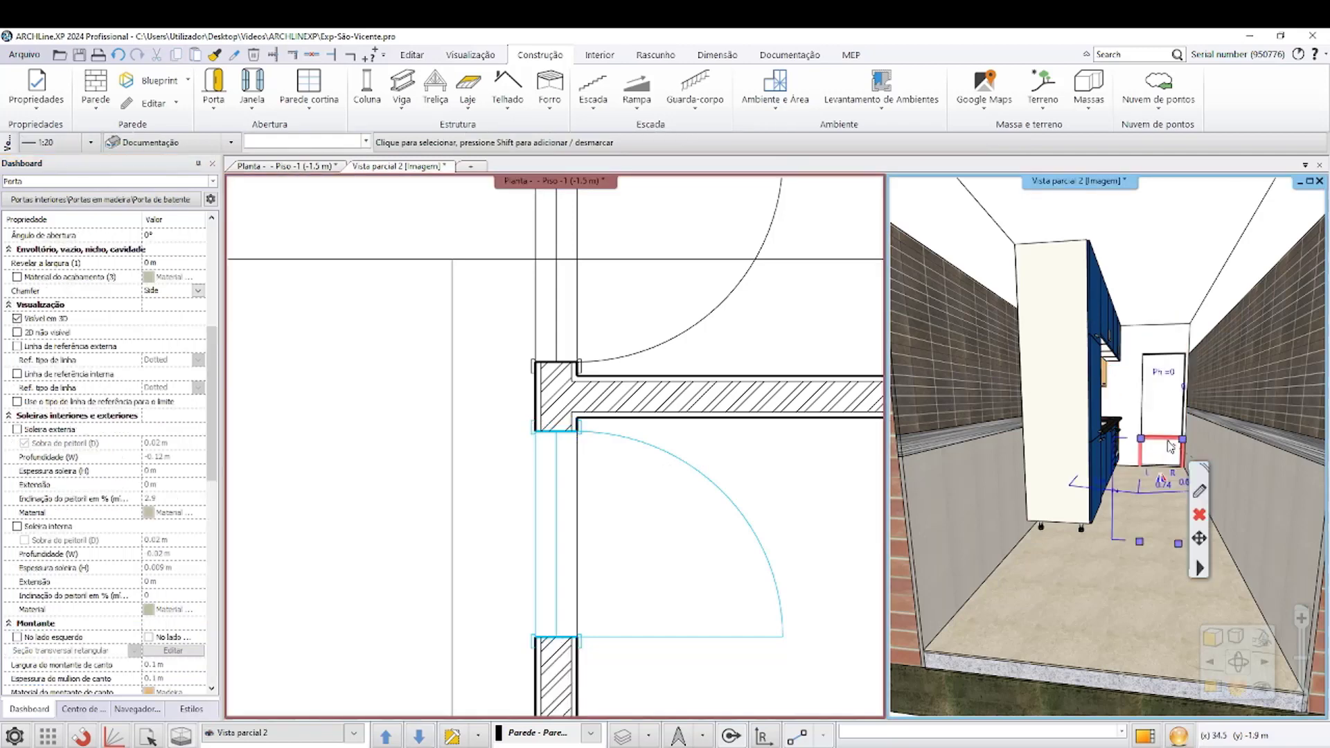
pyautogui.scroll(-5, 162, 634)
pyautogui.scroll(-5, 163, 634)
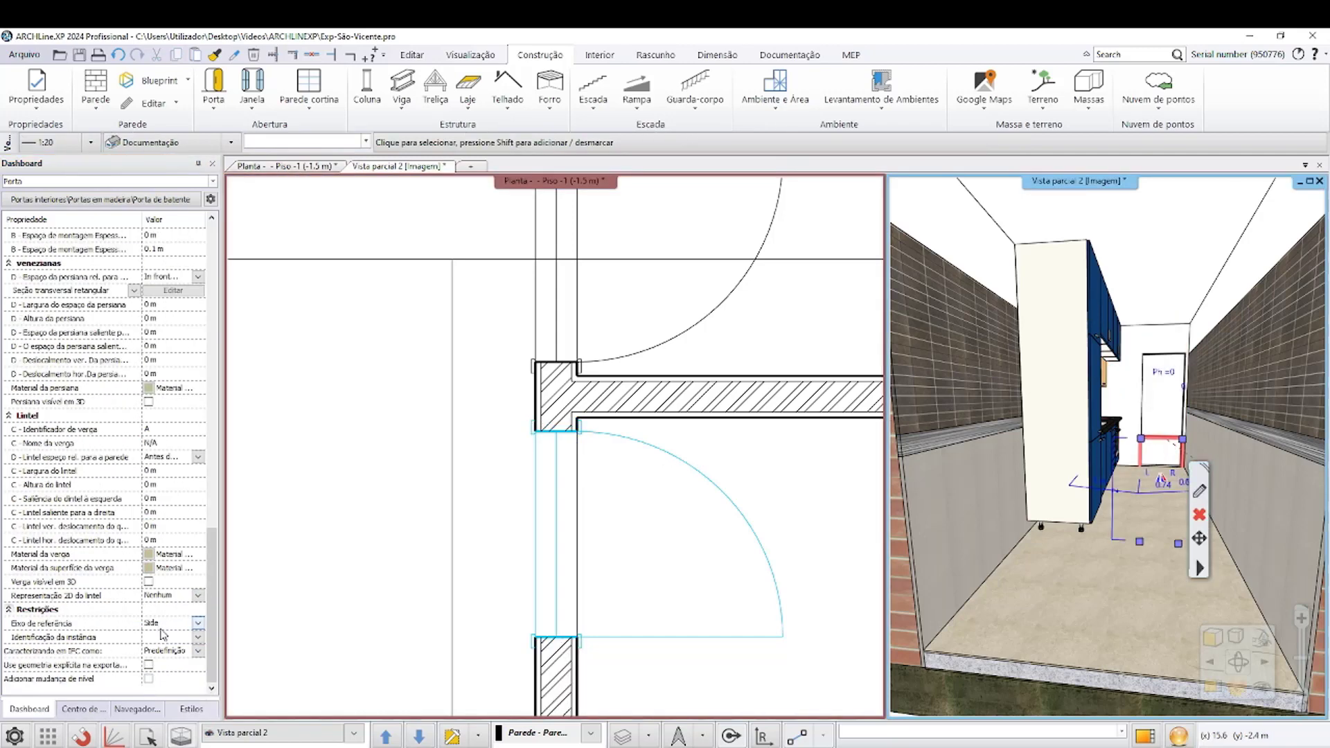
pyautogui.click(148, 681)
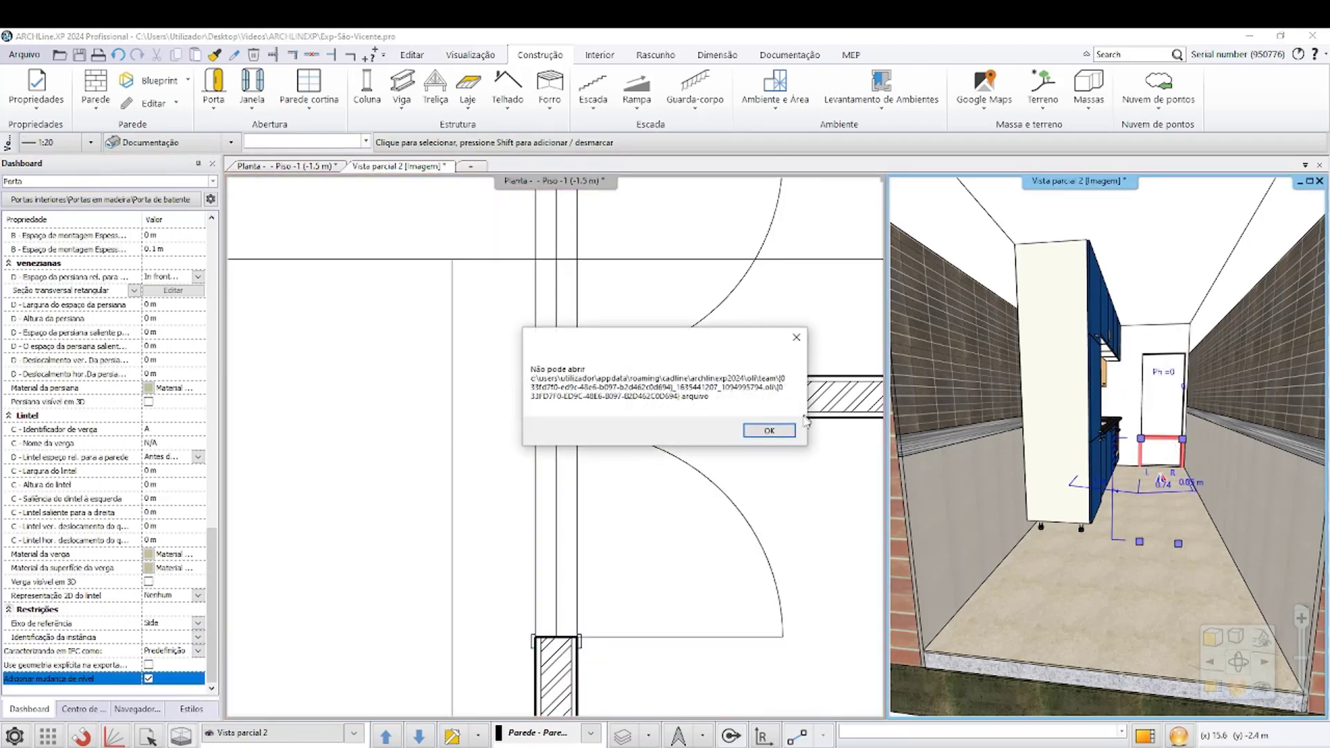
pyautogui.click(769, 431)
pyautogui.click(779, 446)
pyautogui.scroll(-2, 778, 461)
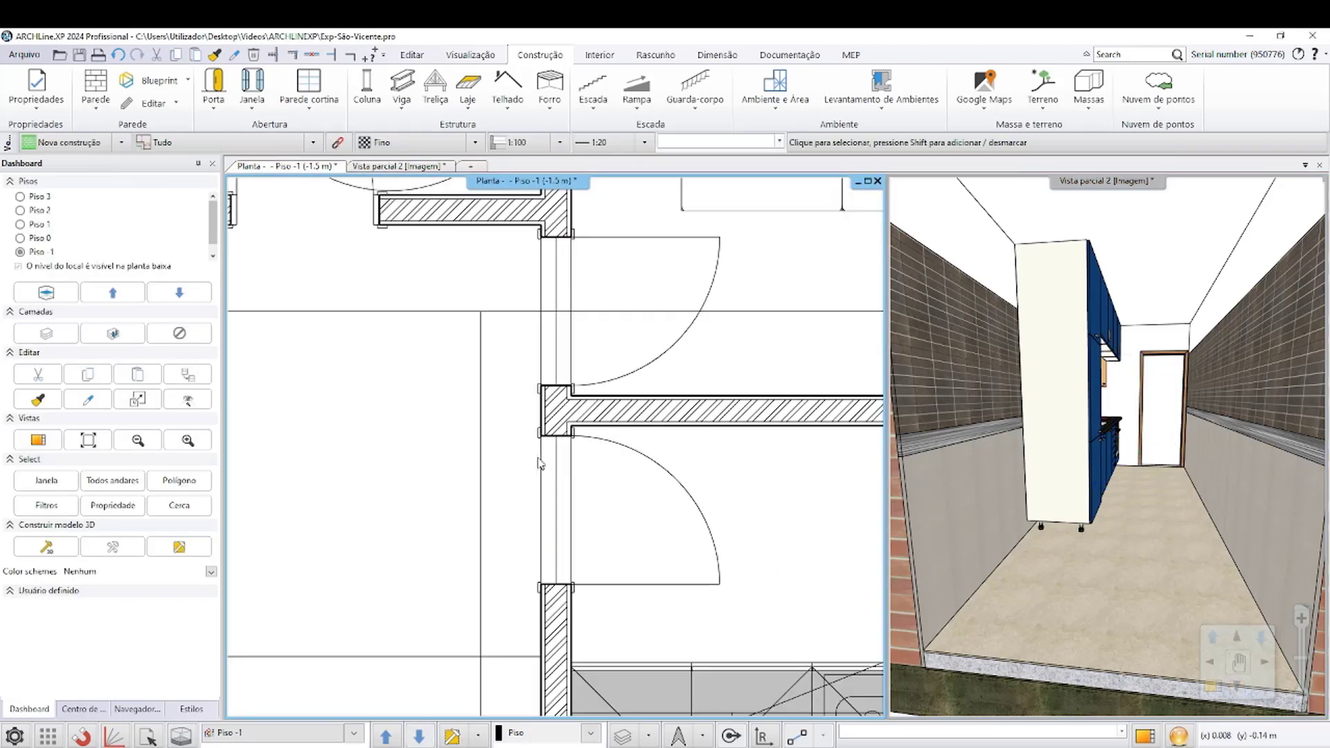
pyautogui.scroll(-1, 559, 484)
# Step: Slice the short wall's finish layer horizontally into 1.1 m, 0.1 m and 0.5 m bands
pyautogui.click(660, 478)
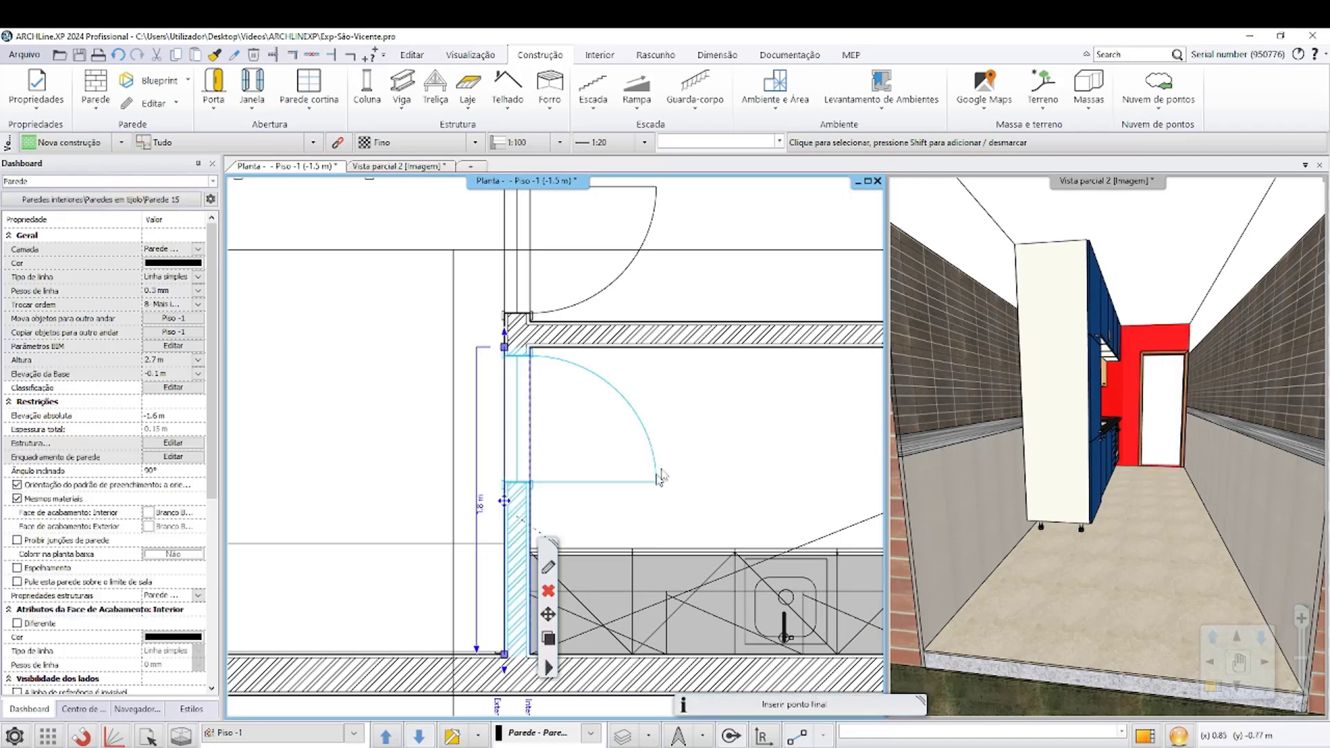
pyautogui.click(548, 567)
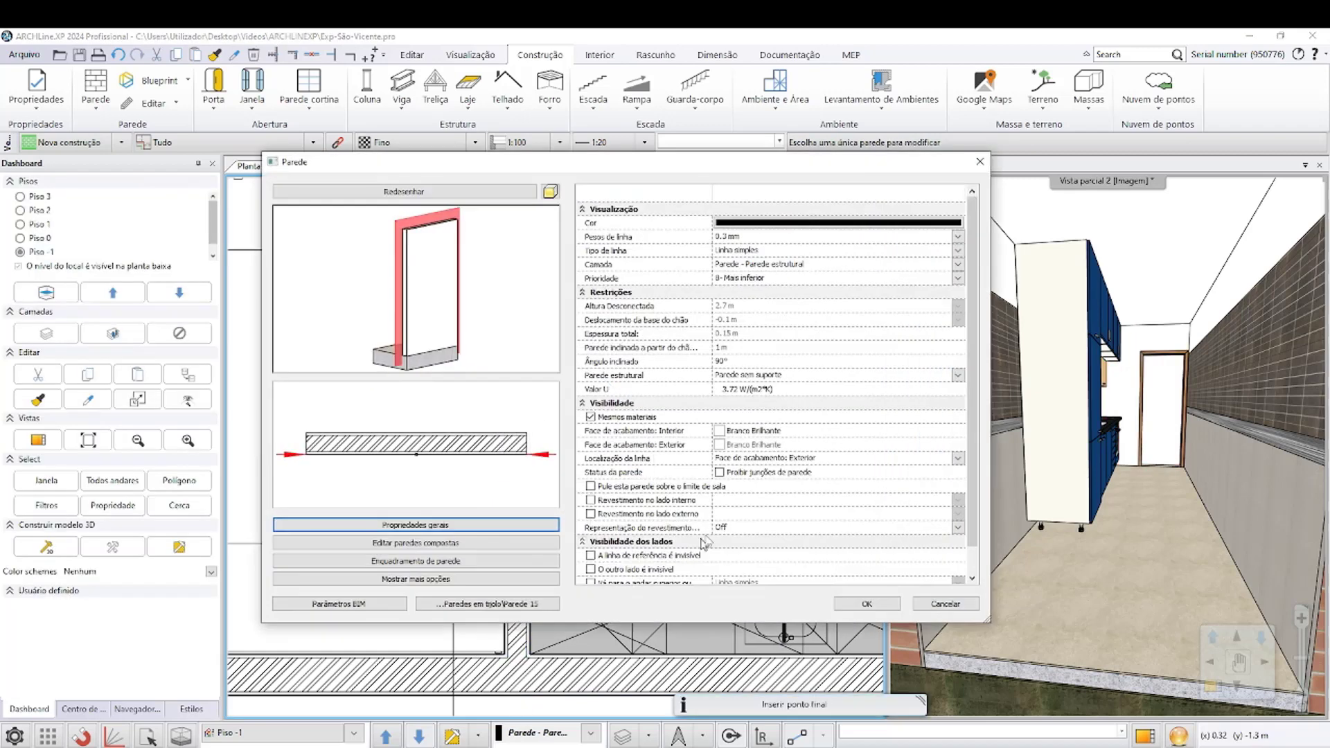
pyautogui.click(463, 544)
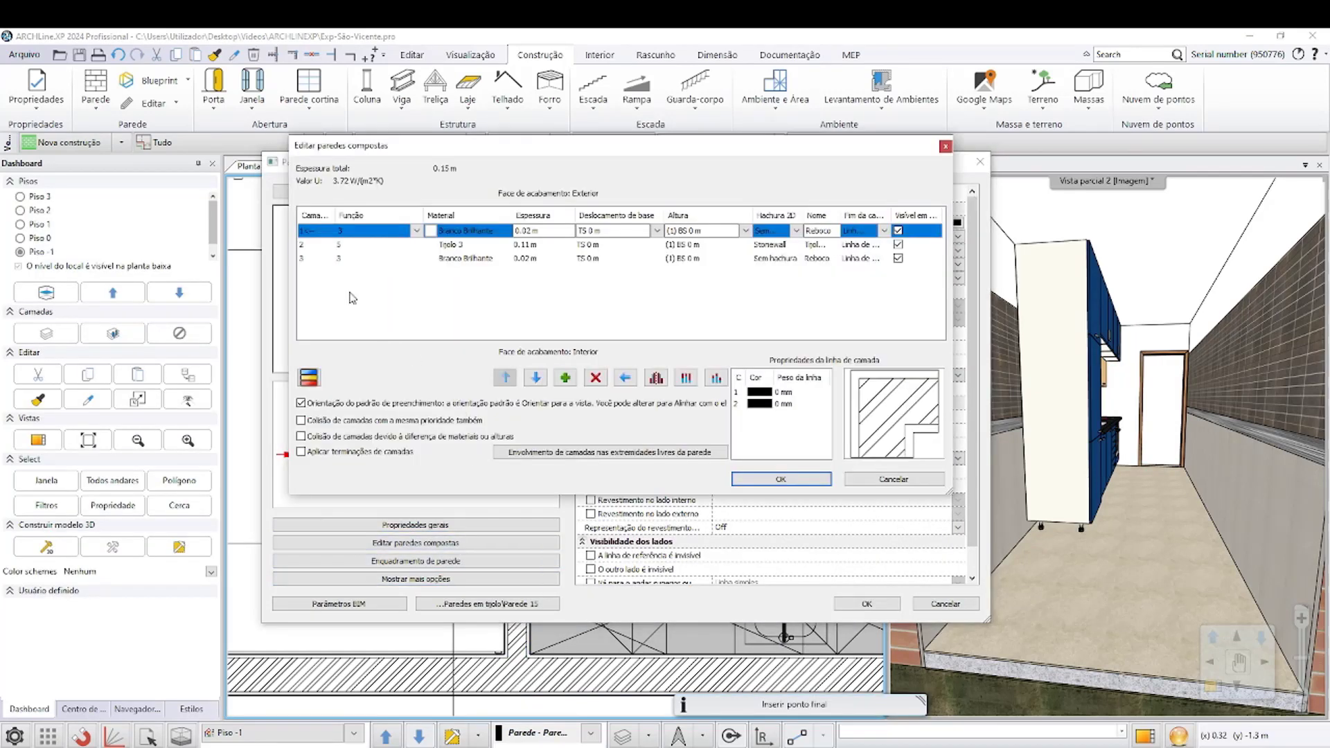
pyautogui.click(317, 383)
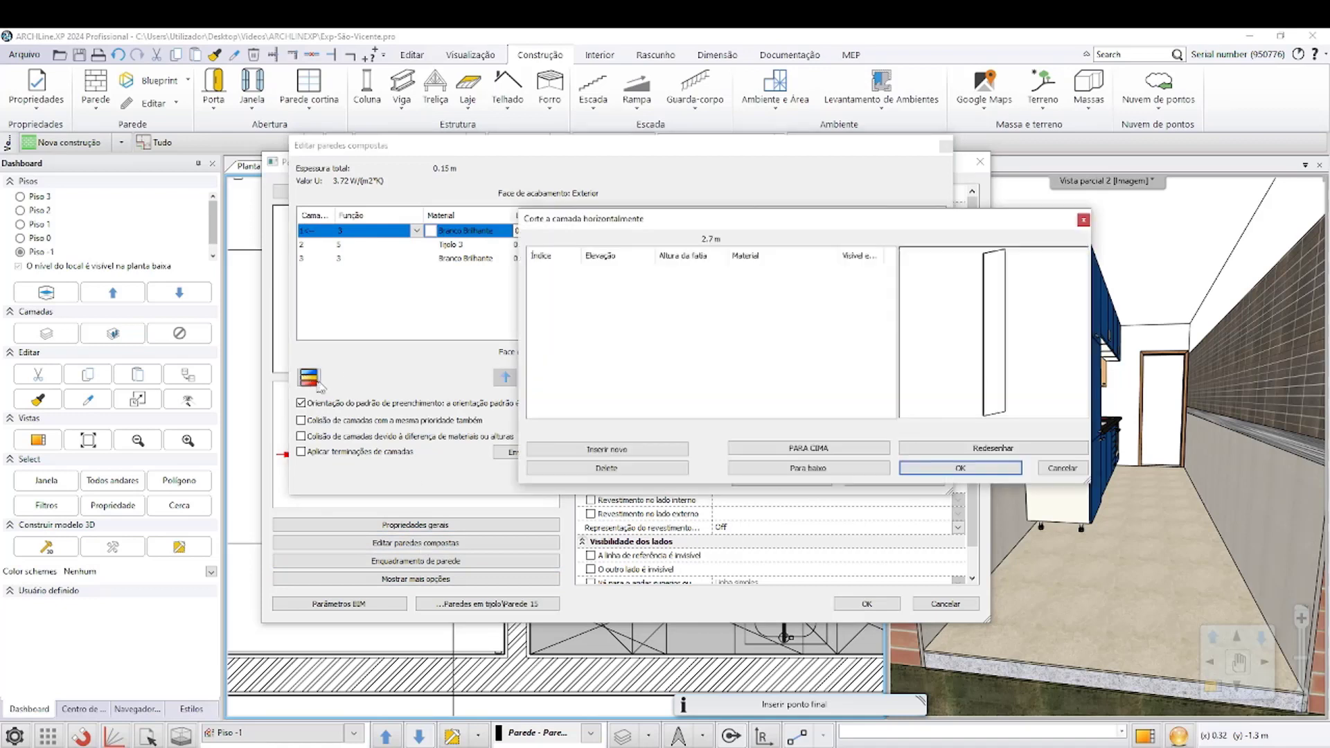
pyautogui.click(652, 451)
pyautogui.click(651, 451)
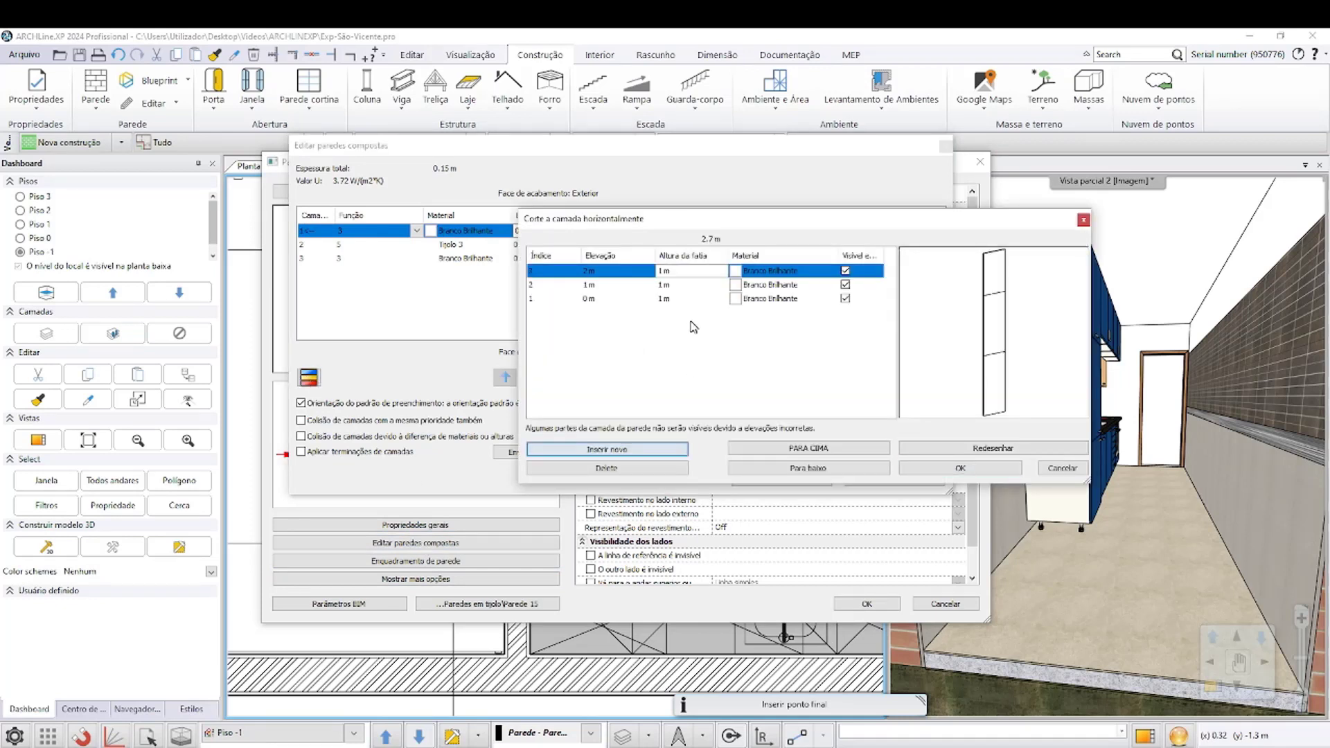
pyautogui.doubleClick(672, 299)
pyautogui.write('1.1')
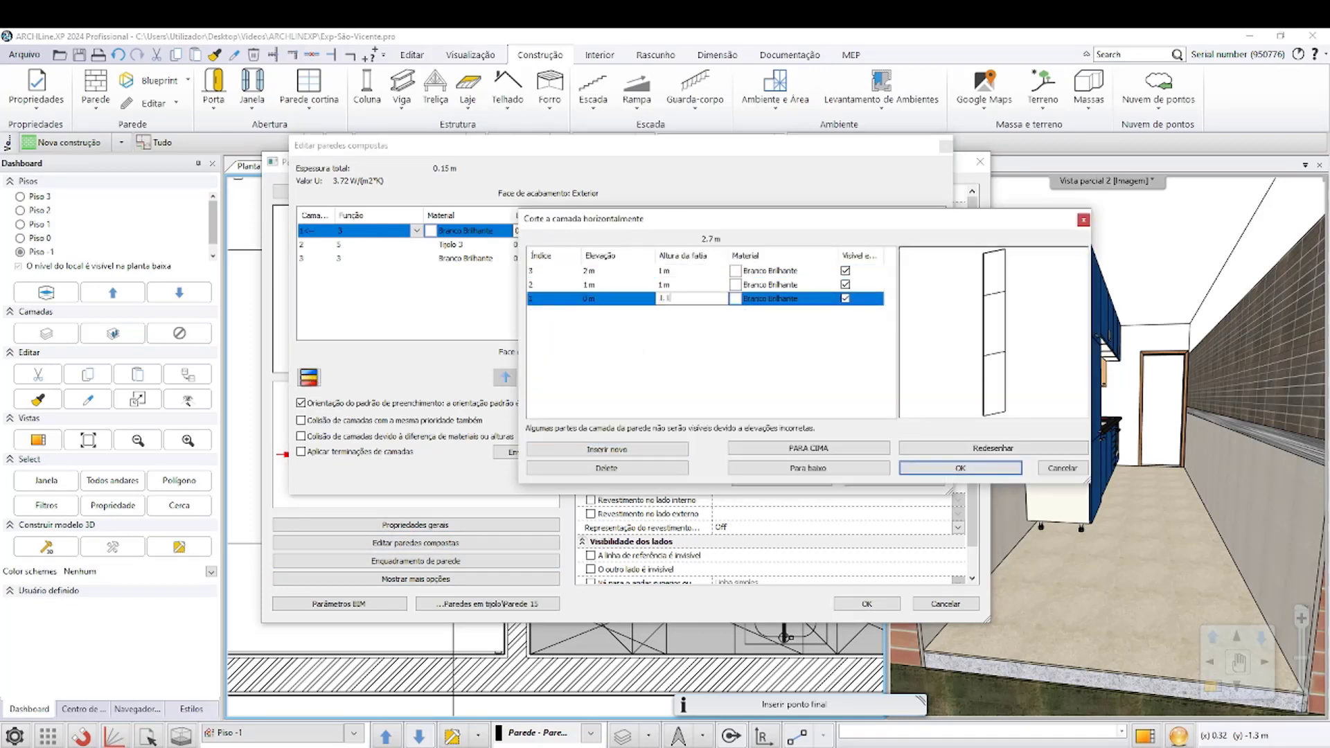
pyautogui.doubleClick(672, 286)
pyautogui.write('.1')
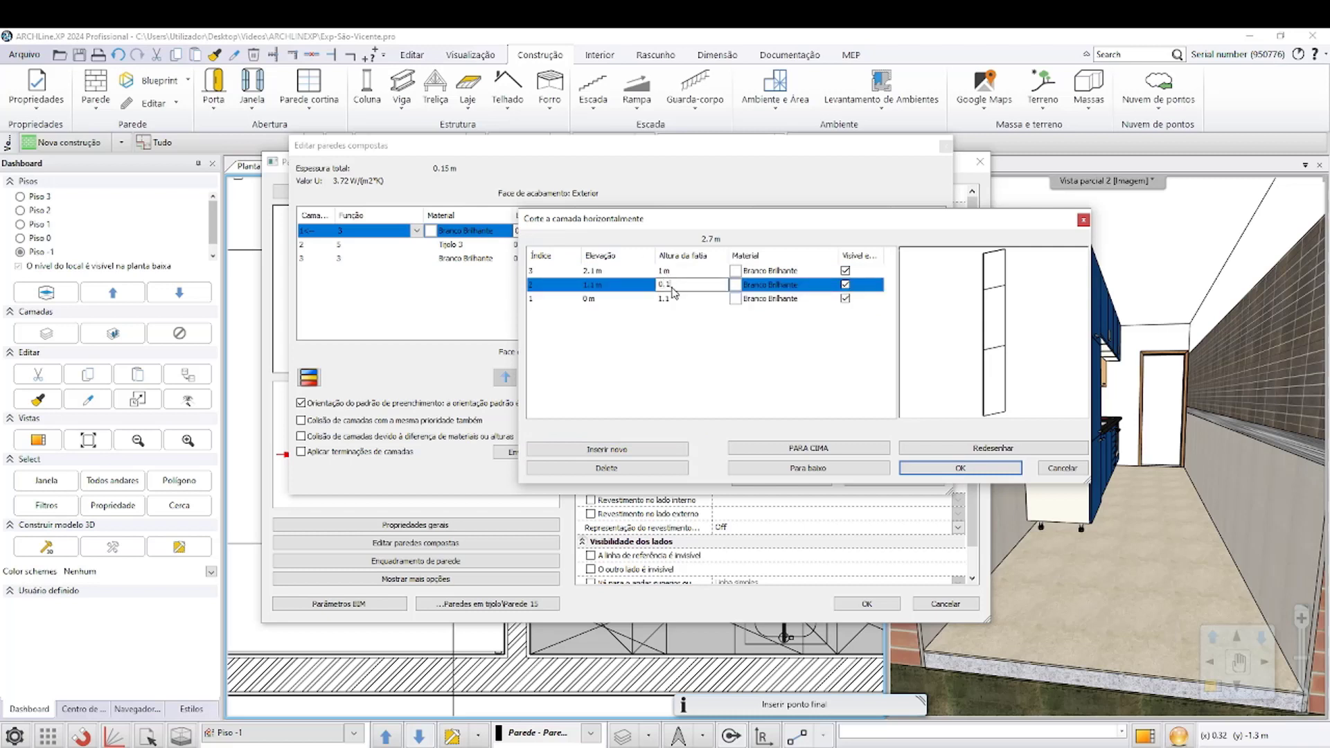
pyautogui.doubleClick(688, 271)
pyautogui.write('0.9')
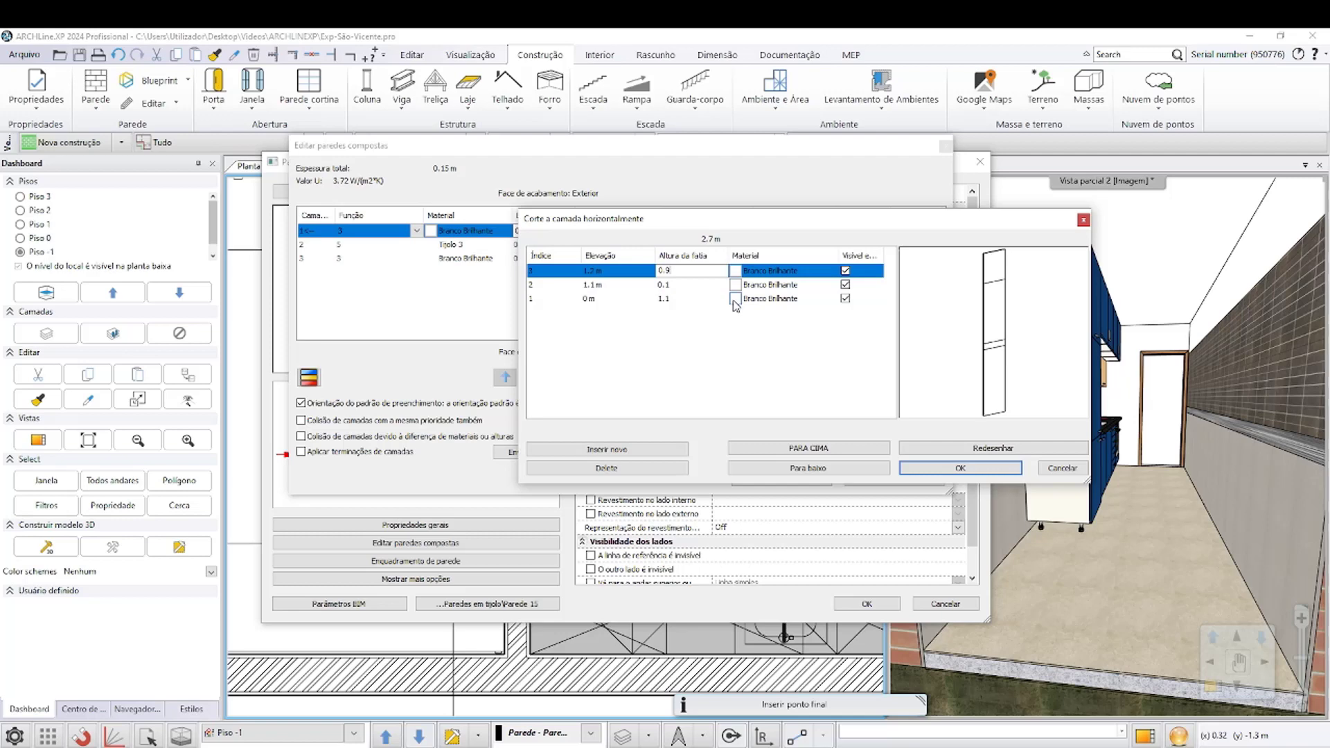
# Step: Assign Aluminum to the middle slice and a stone material to the top, then confirm
pyautogui.click(735, 304)
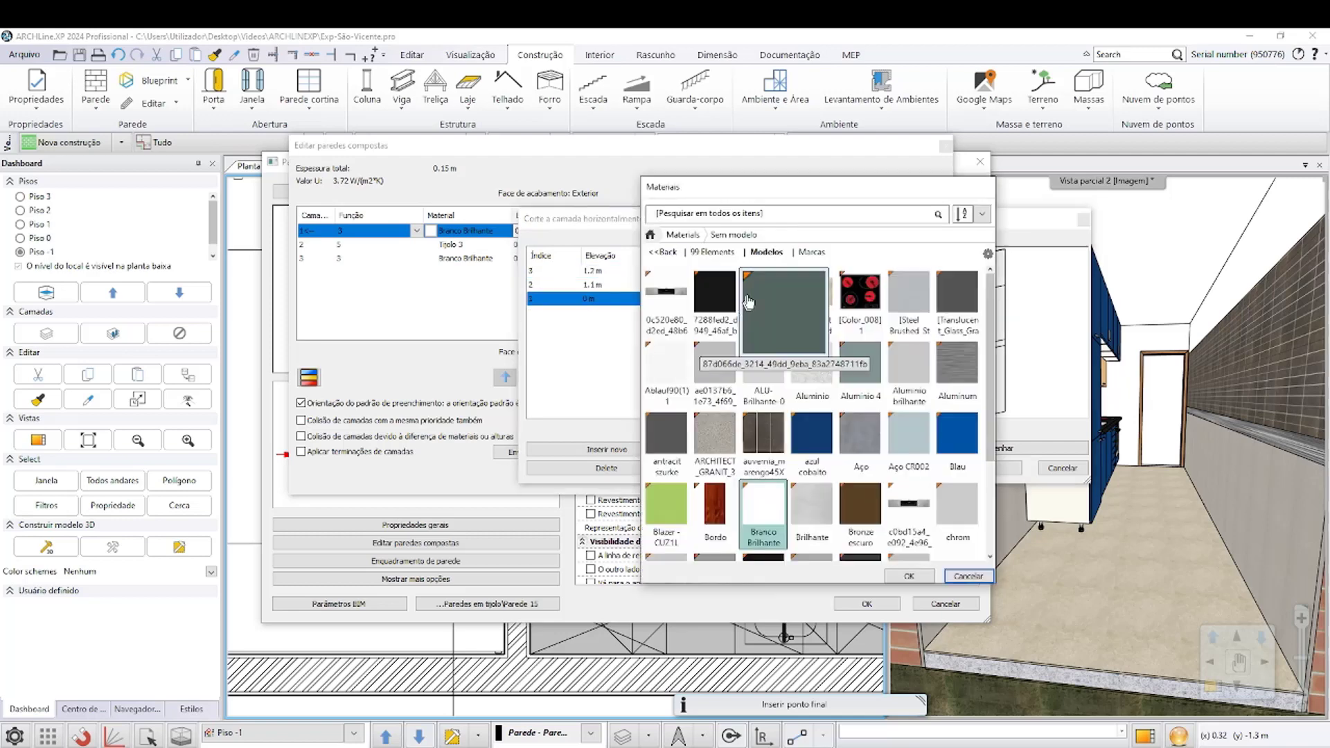
pyautogui.click(924, 574)
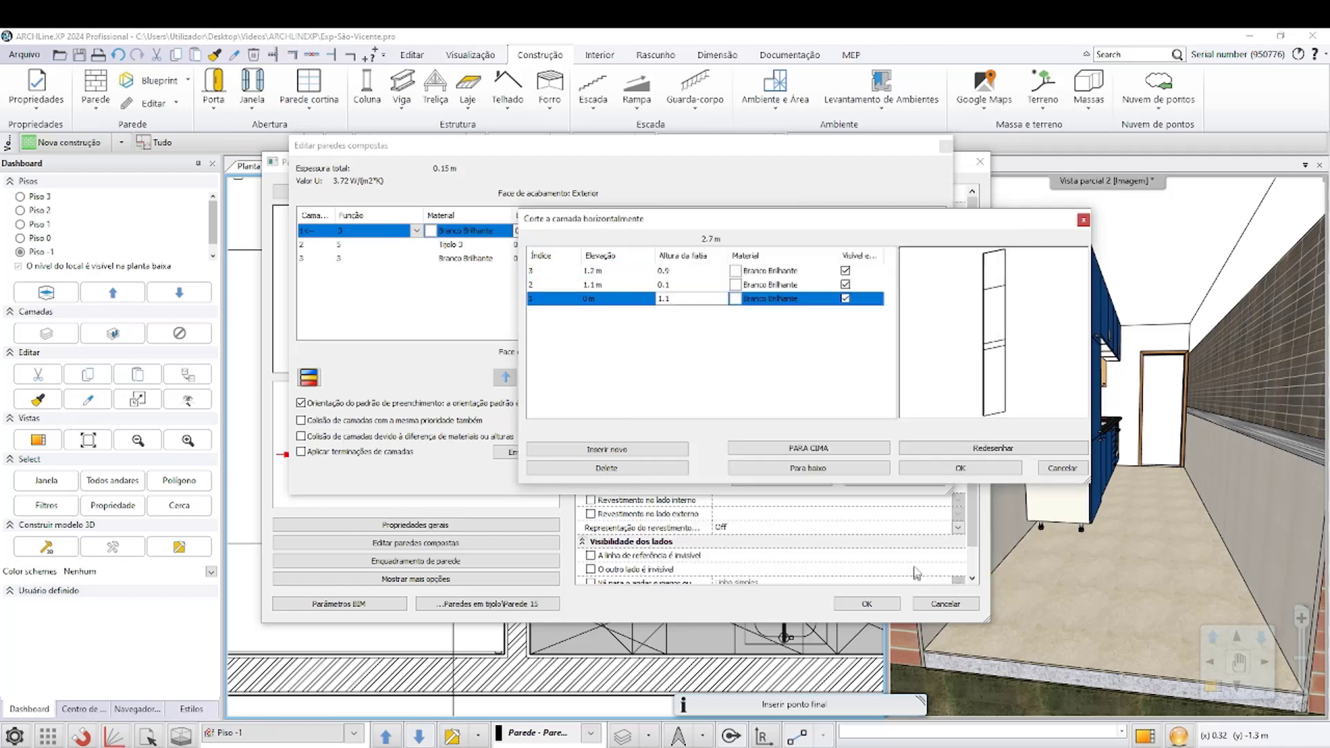
pyautogui.click(731, 285)
pyautogui.click(957, 363)
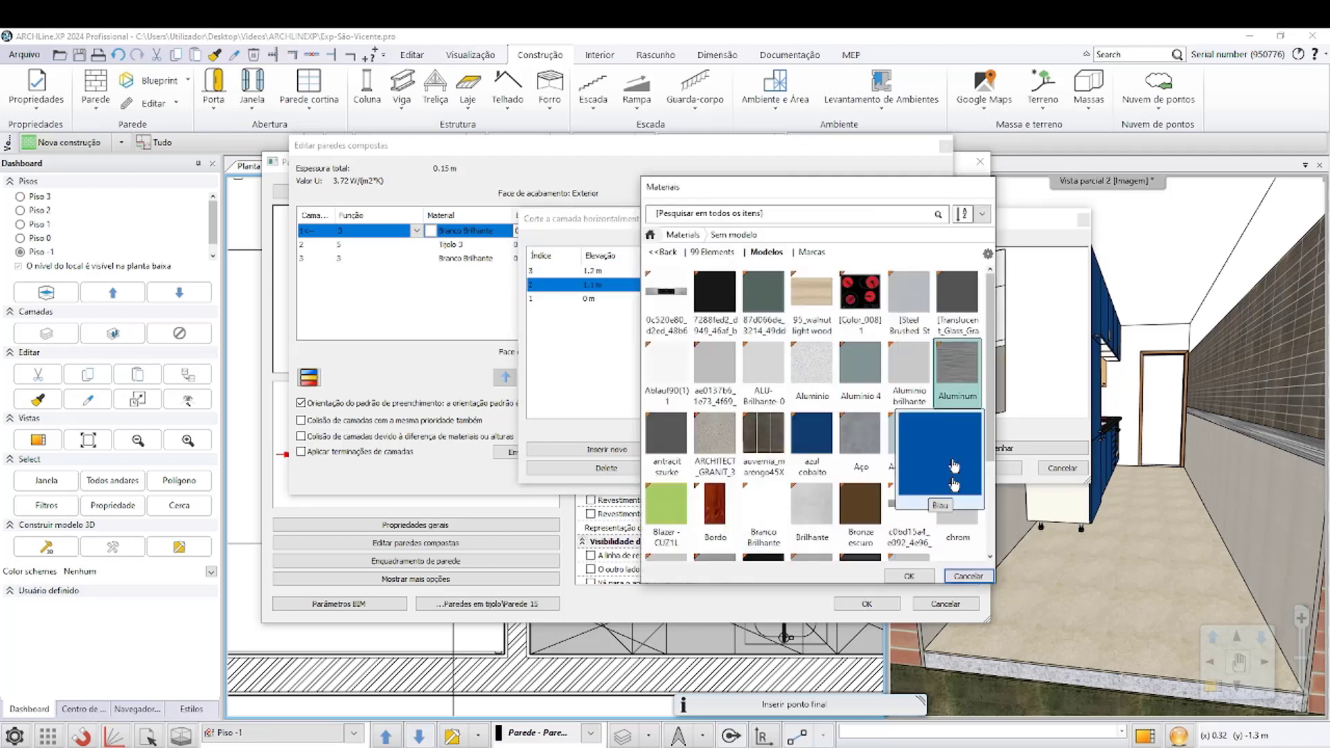
pyautogui.click(912, 576)
pyautogui.click(735, 271)
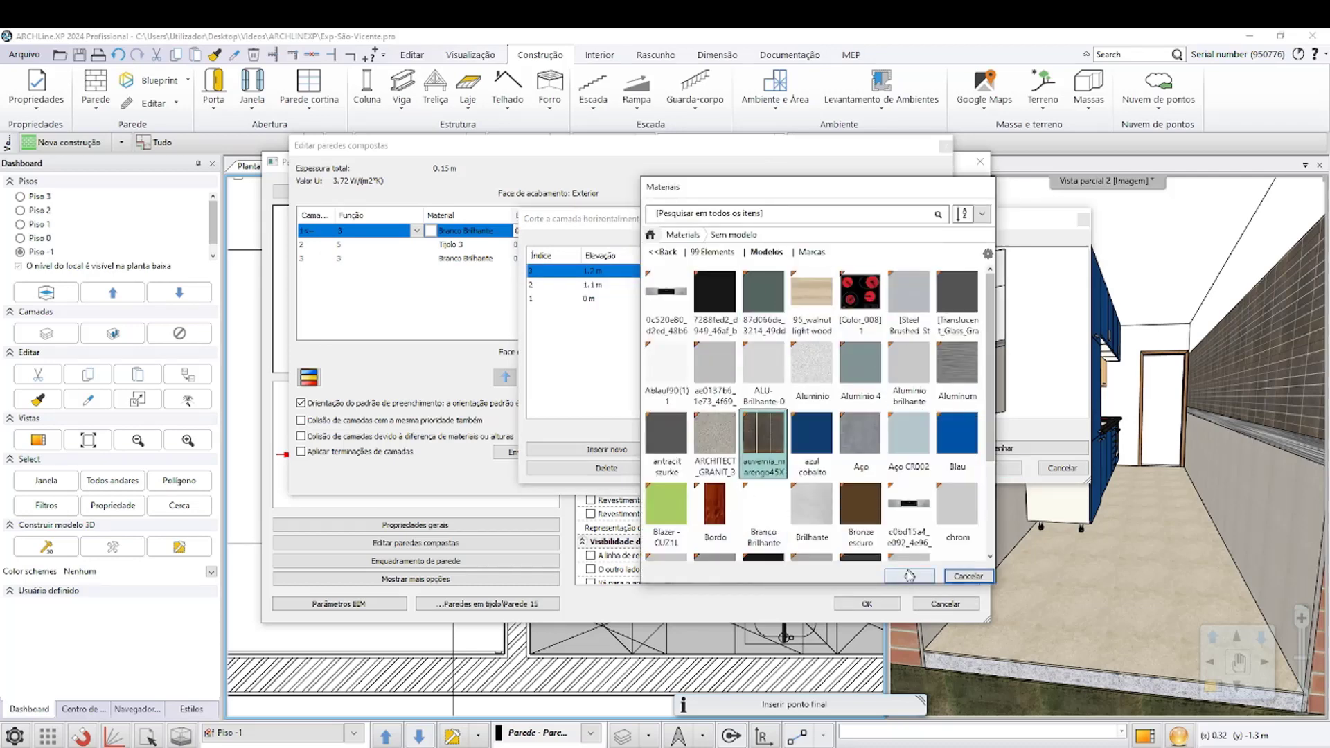
pyautogui.click(908, 576)
pyautogui.click(928, 469)
pyautogui.click(790, 478)
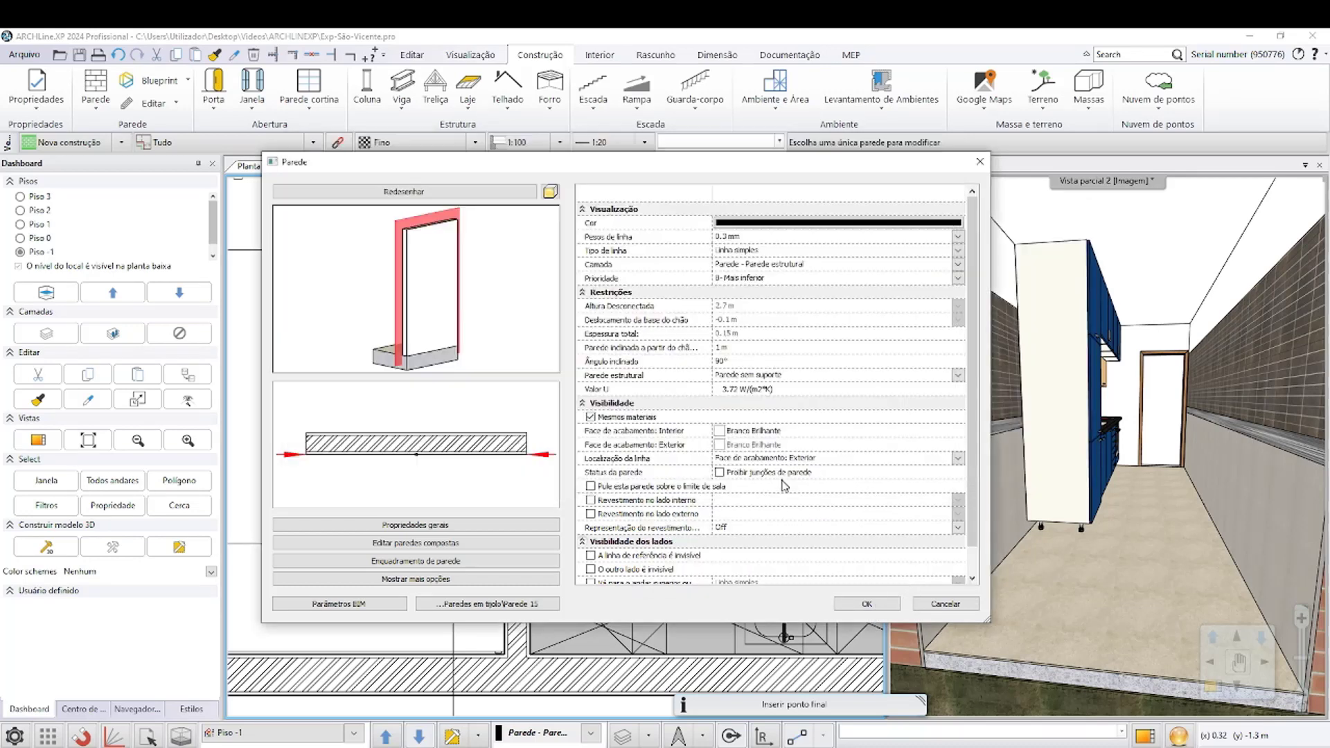
# Step: Flip the short door-side wall with Orientação > Trocar paredes laterais and check it in 3D
pyautogui.click(860, 606)
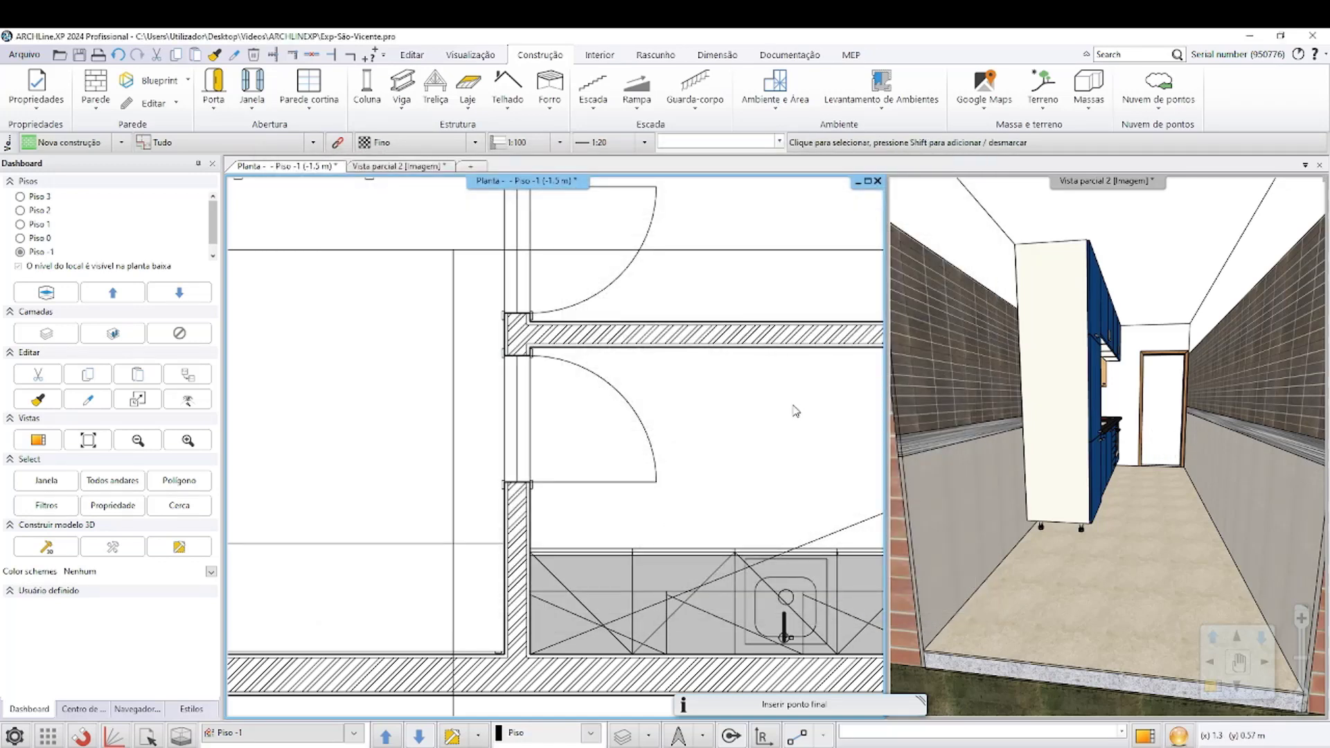
pyautogui.click(521, 537)
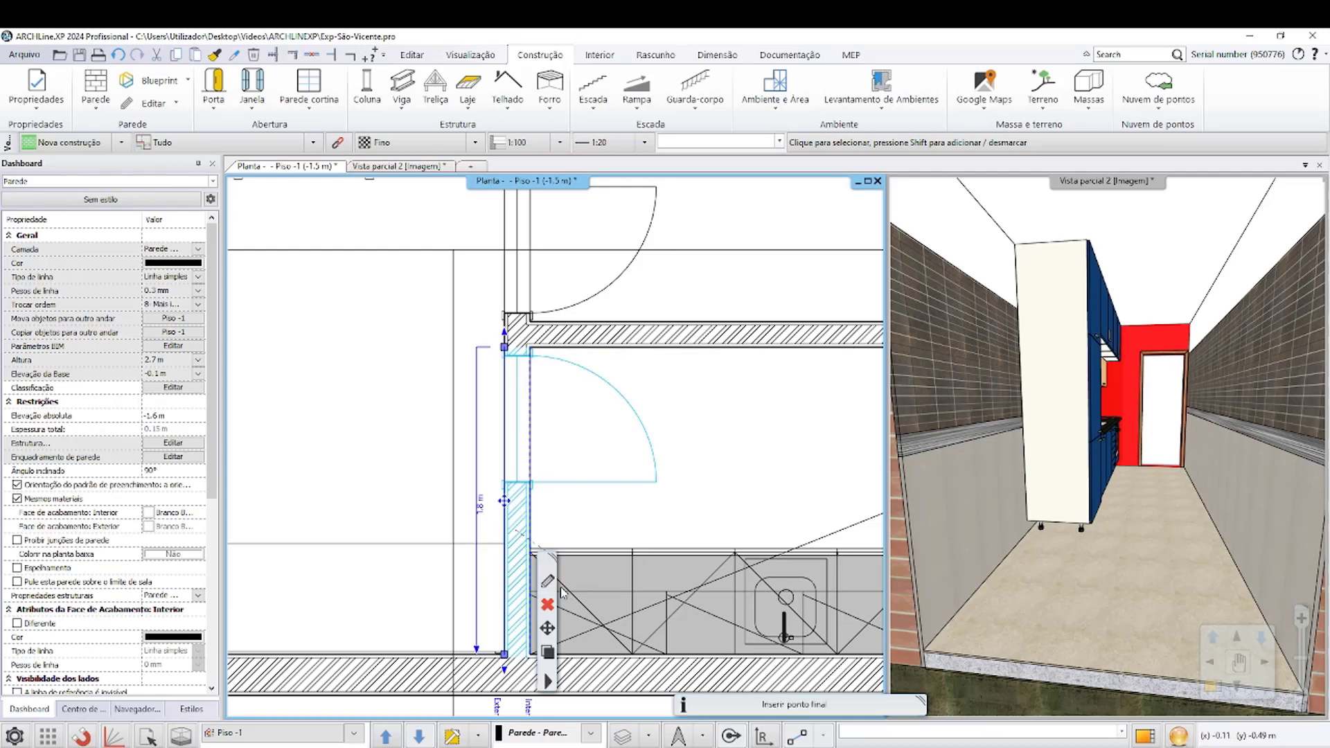
pyautogui.click(547, 683)
pyautogui.moveTo(633, 576)
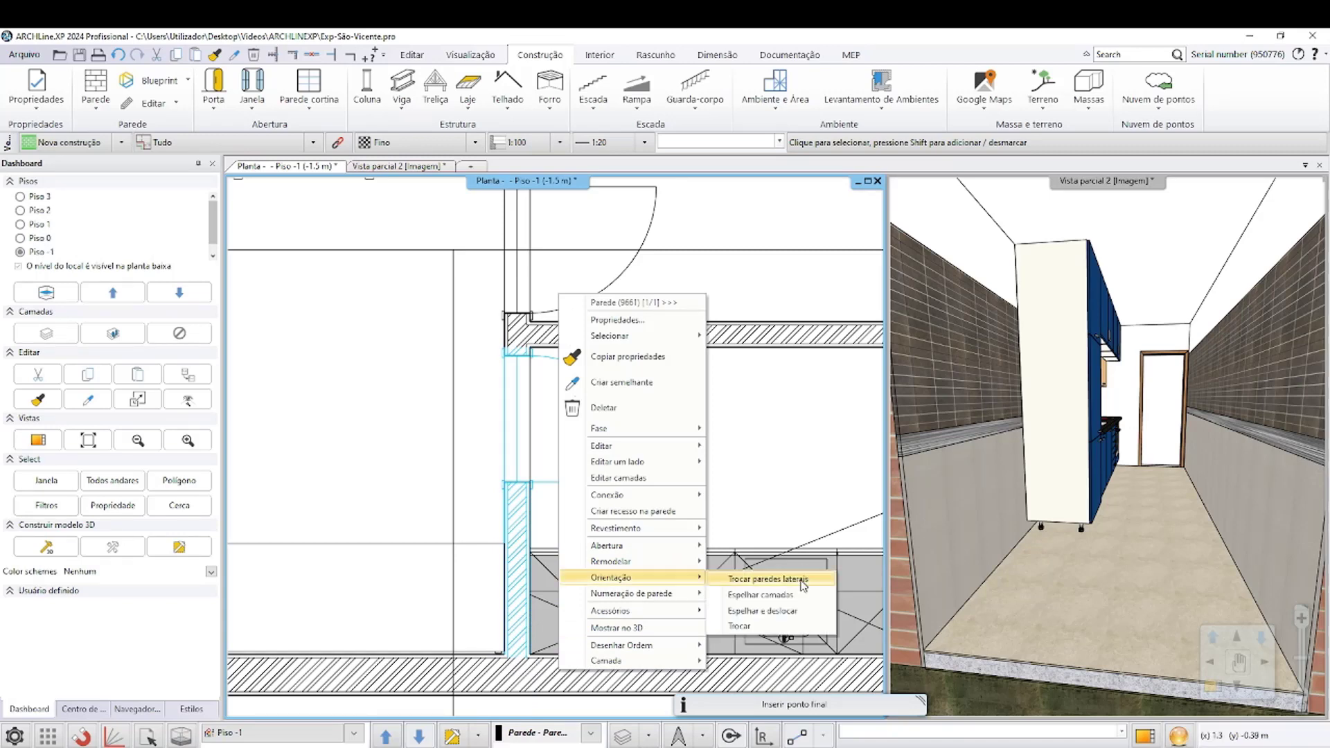
pyautogui.click(790, 597)
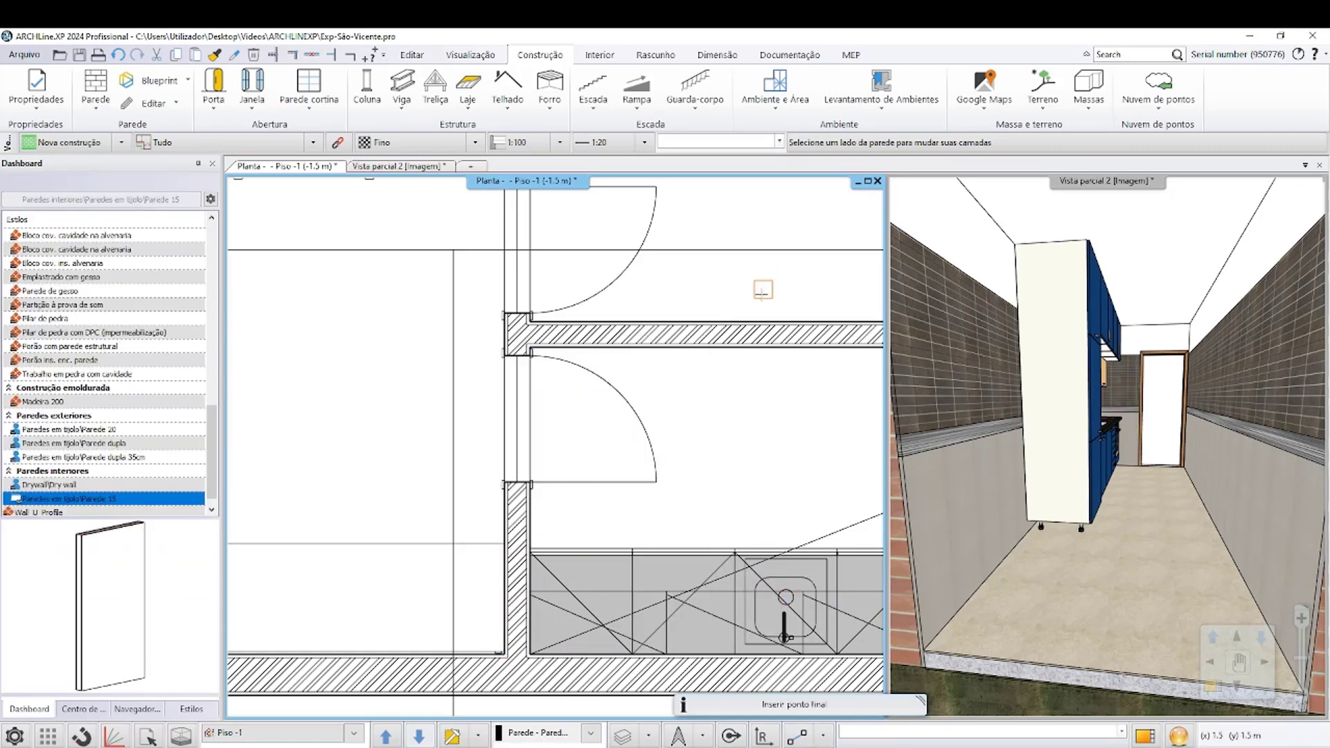
pyautogui.click(717, 426)
pyautogui.click(1115, 419)
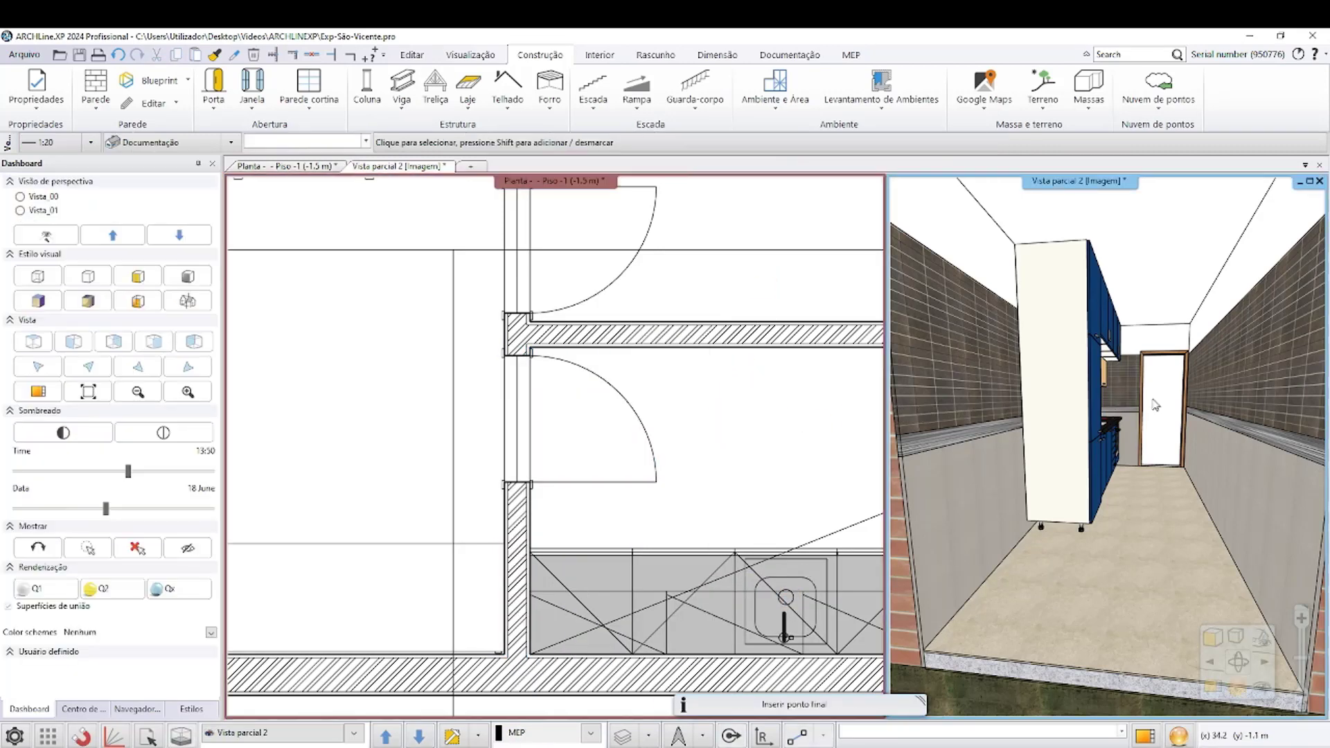
pyautogui.click(521, 584)
pyautogui.click(572, 546)
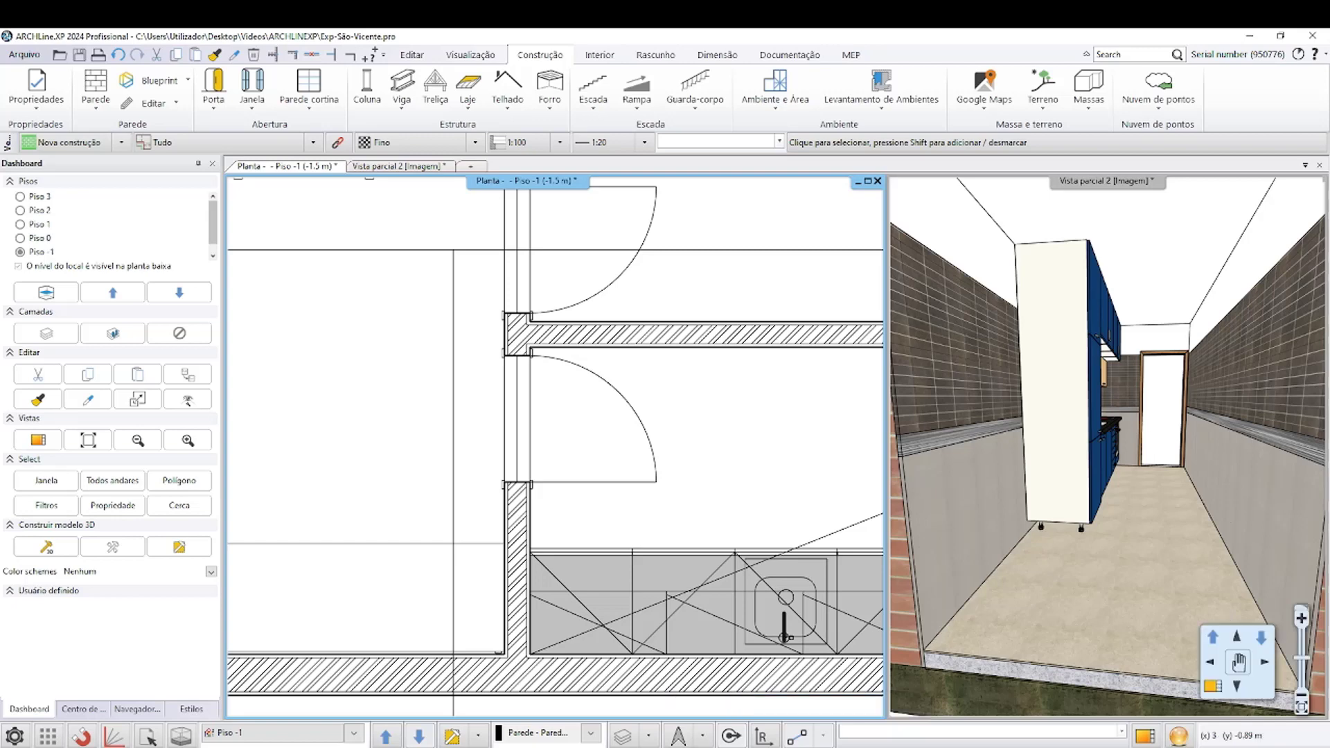
# Step: Switch the layout to Vista parcial 2 beside the plan and move the 3D camera forward
pyautogui.click(1211, 685)
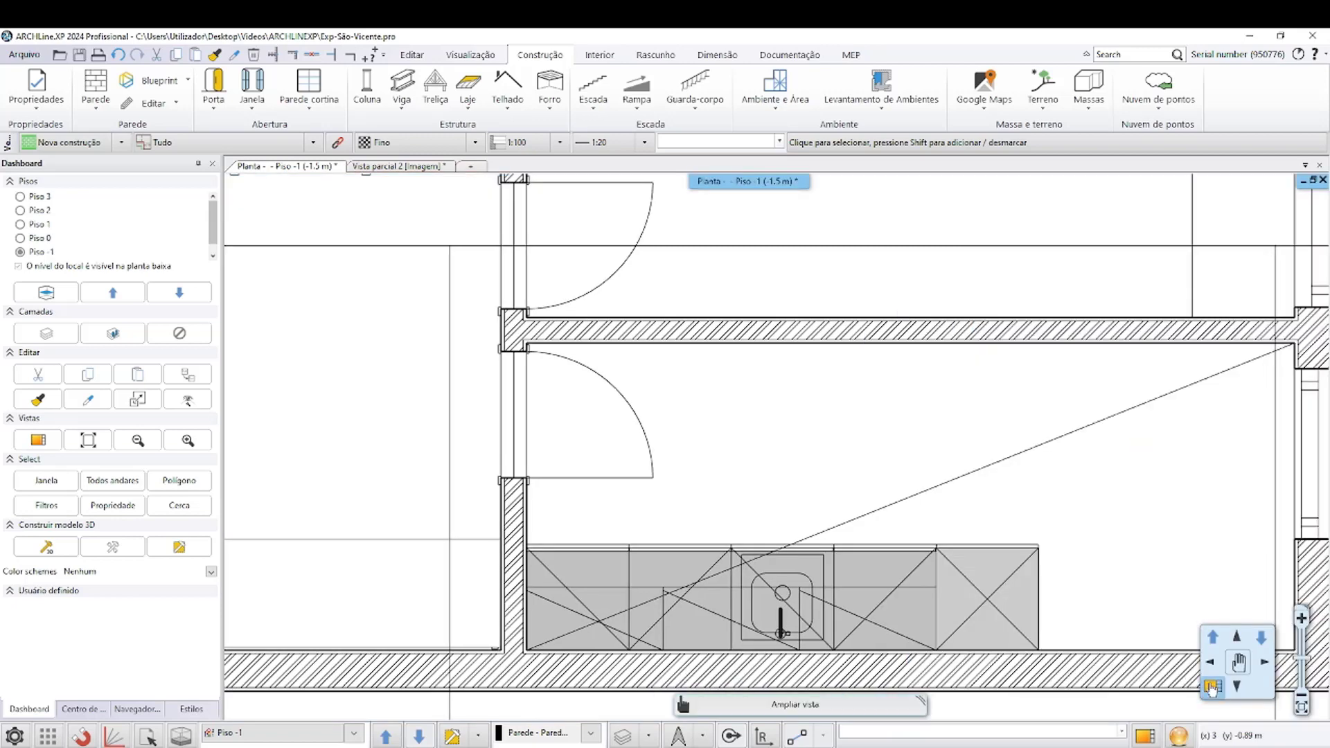
pyautogui.click(1212, 686)
pyautogui.click(1213, 687)
pyautogui.click(1233, 496)
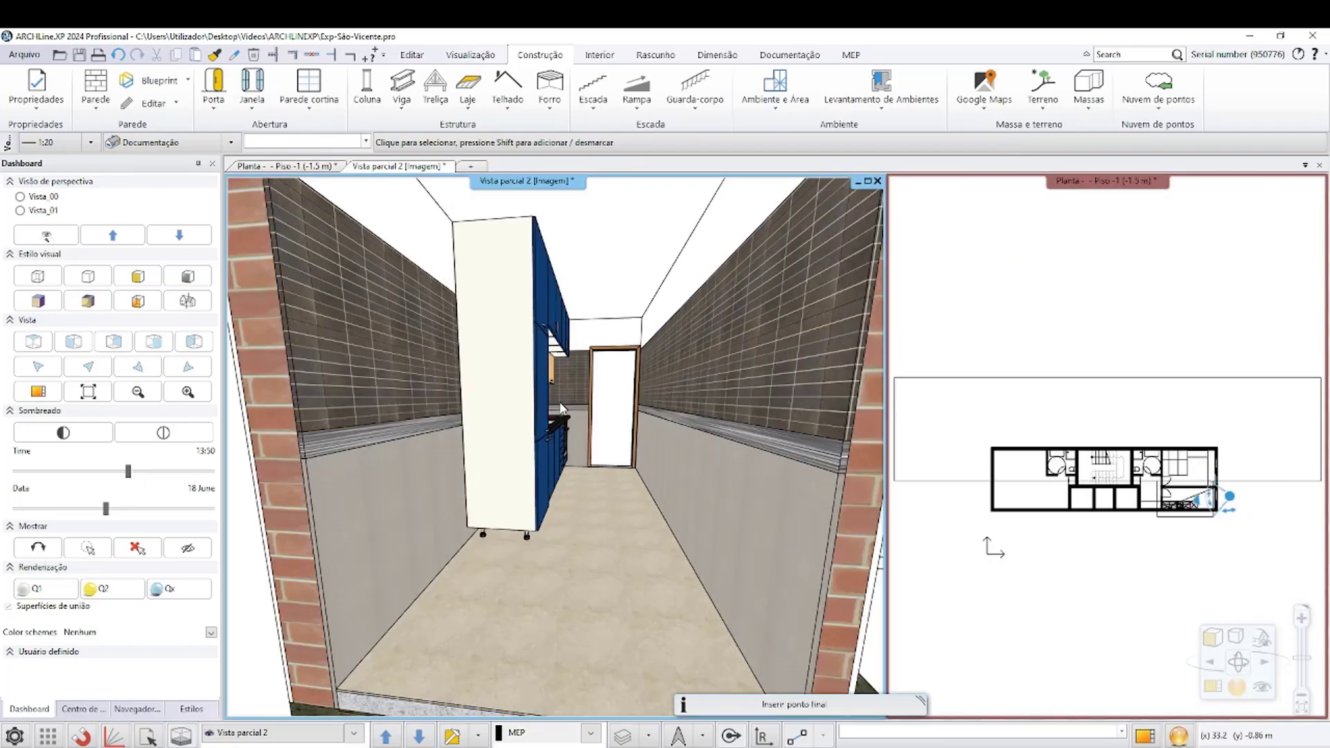